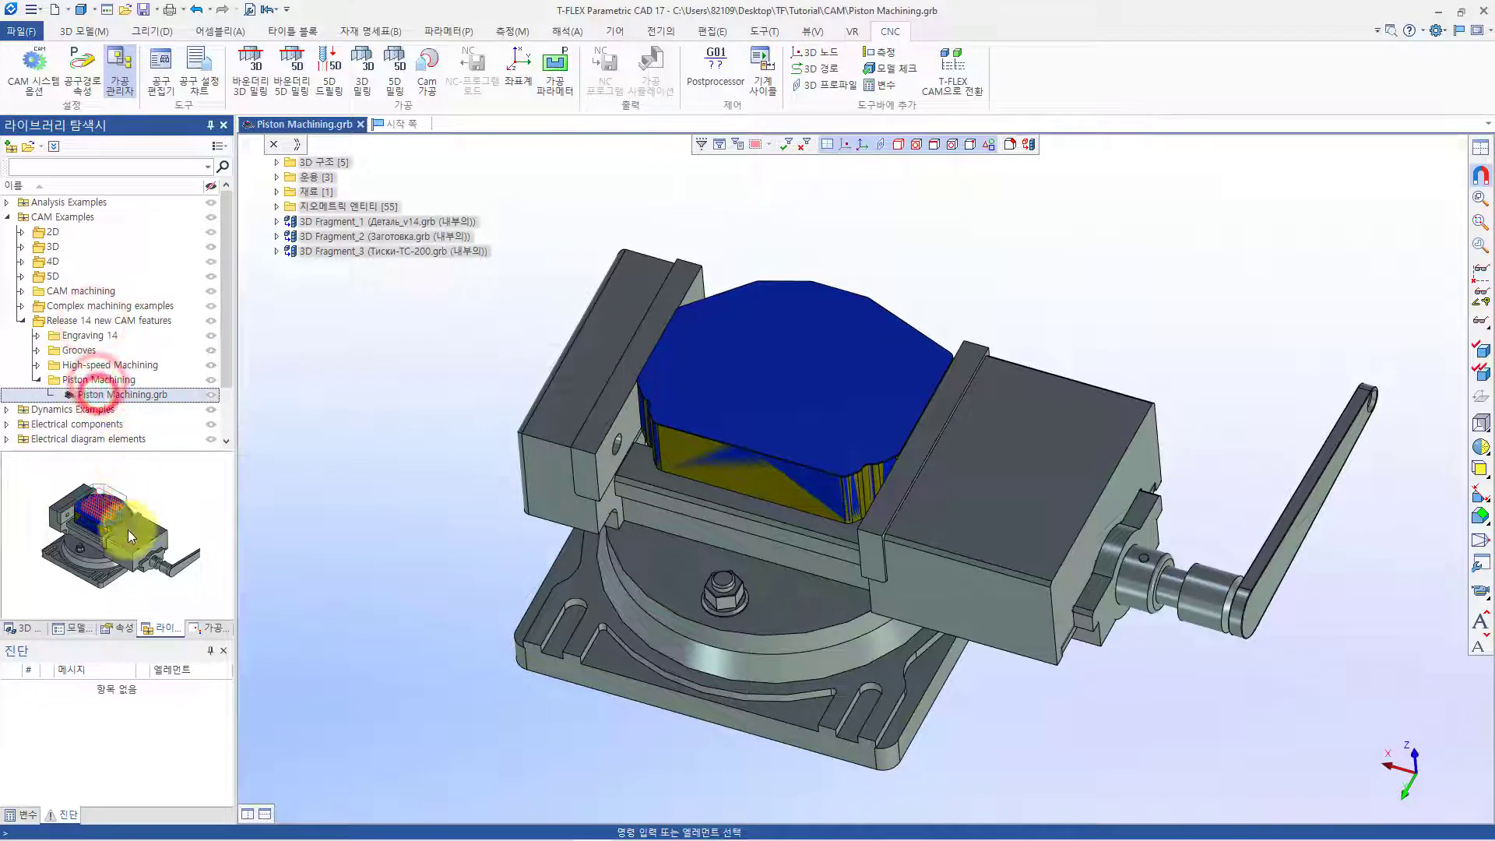
# Open the machining manager and highlight the part, blank and vise fragments one after another in the model
pyautogui.click(207, 628)
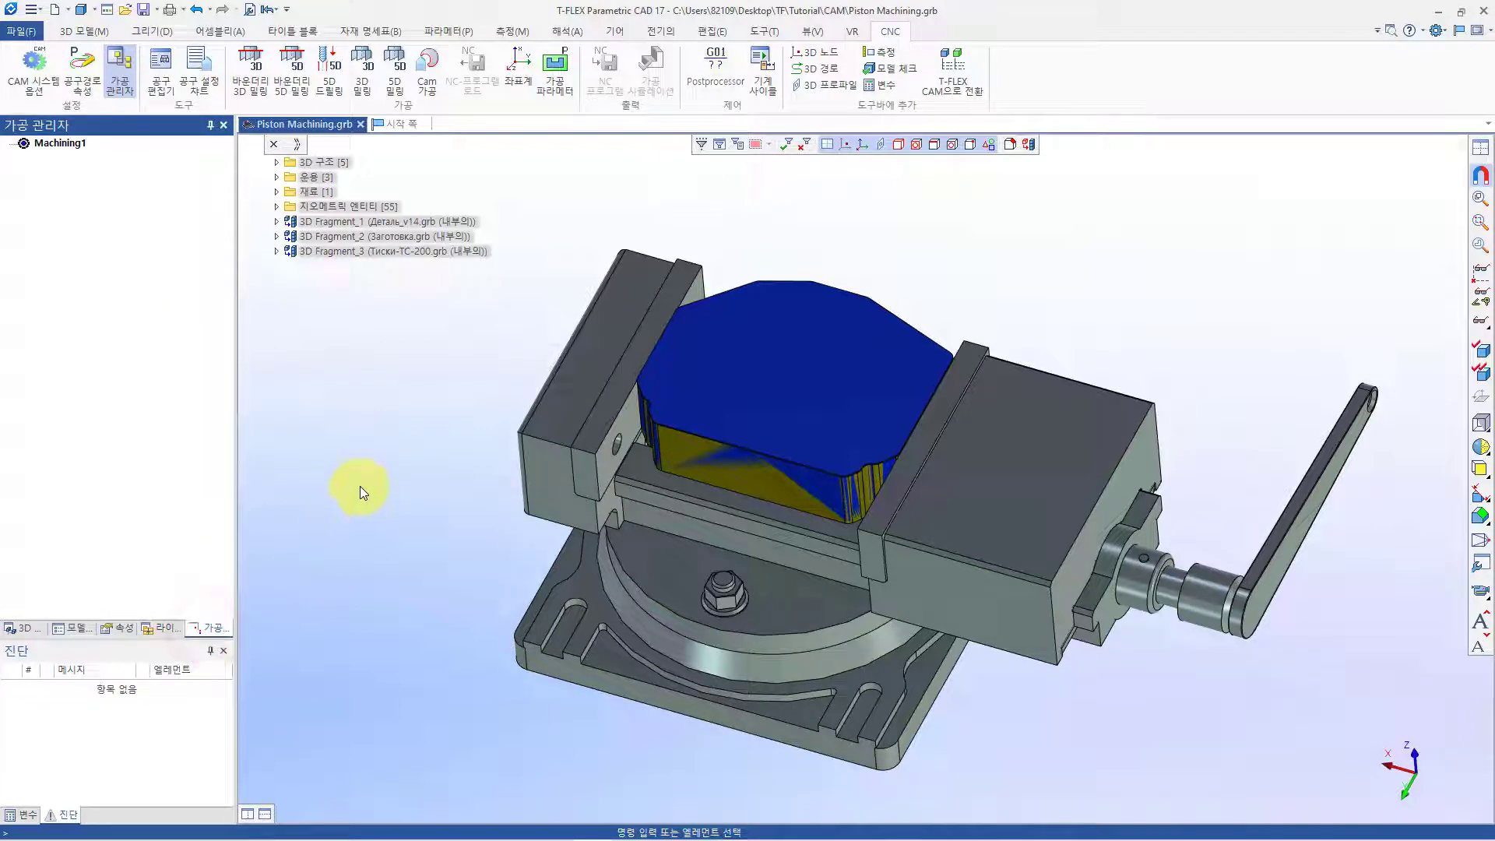
pyautogui.click(366, 222)
pyautogui.click(371, 237)
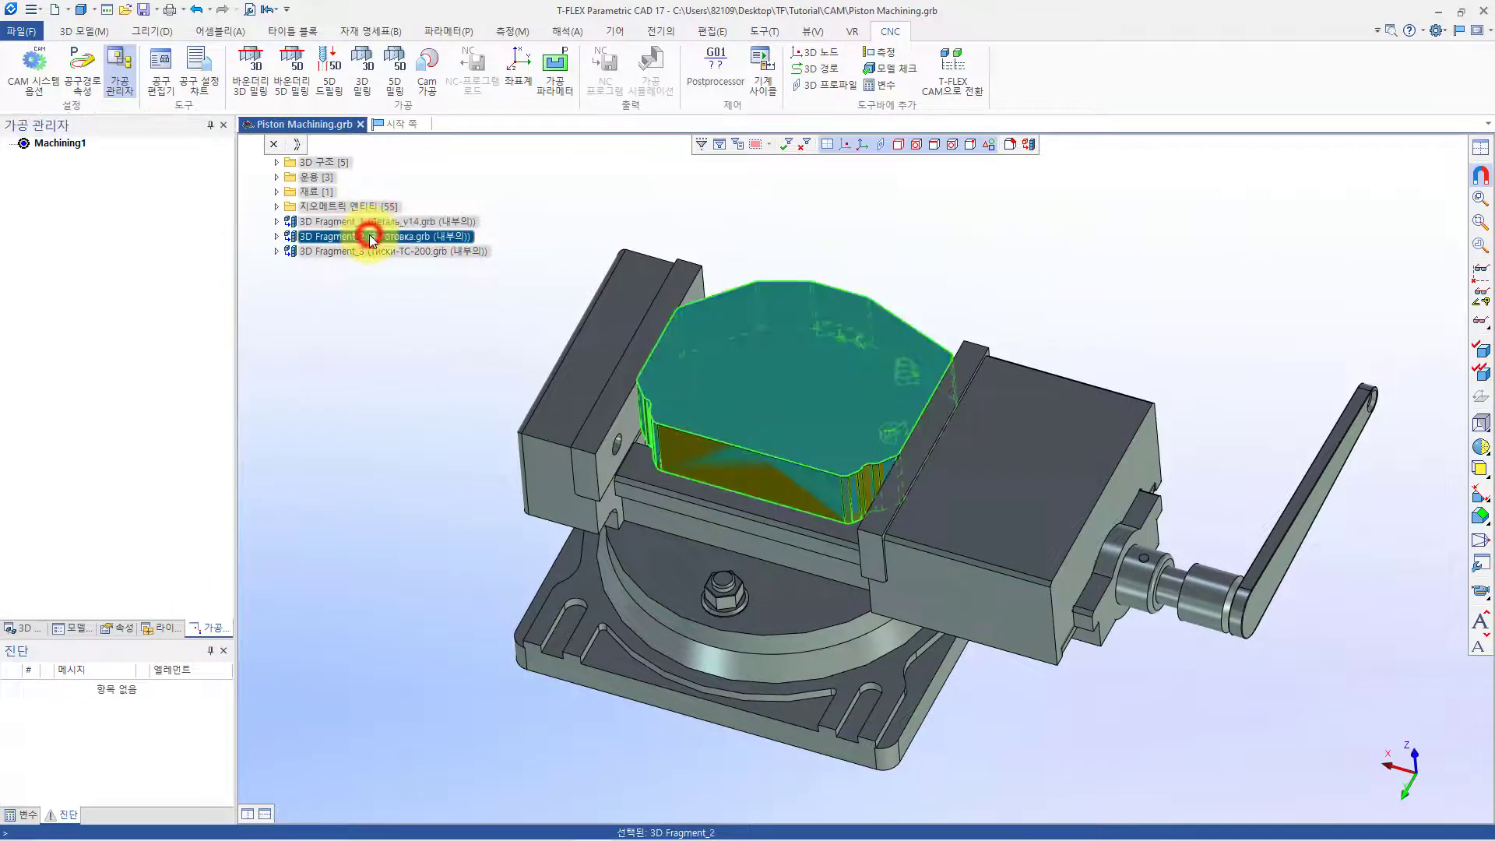
pyautogui.click(371, 249)
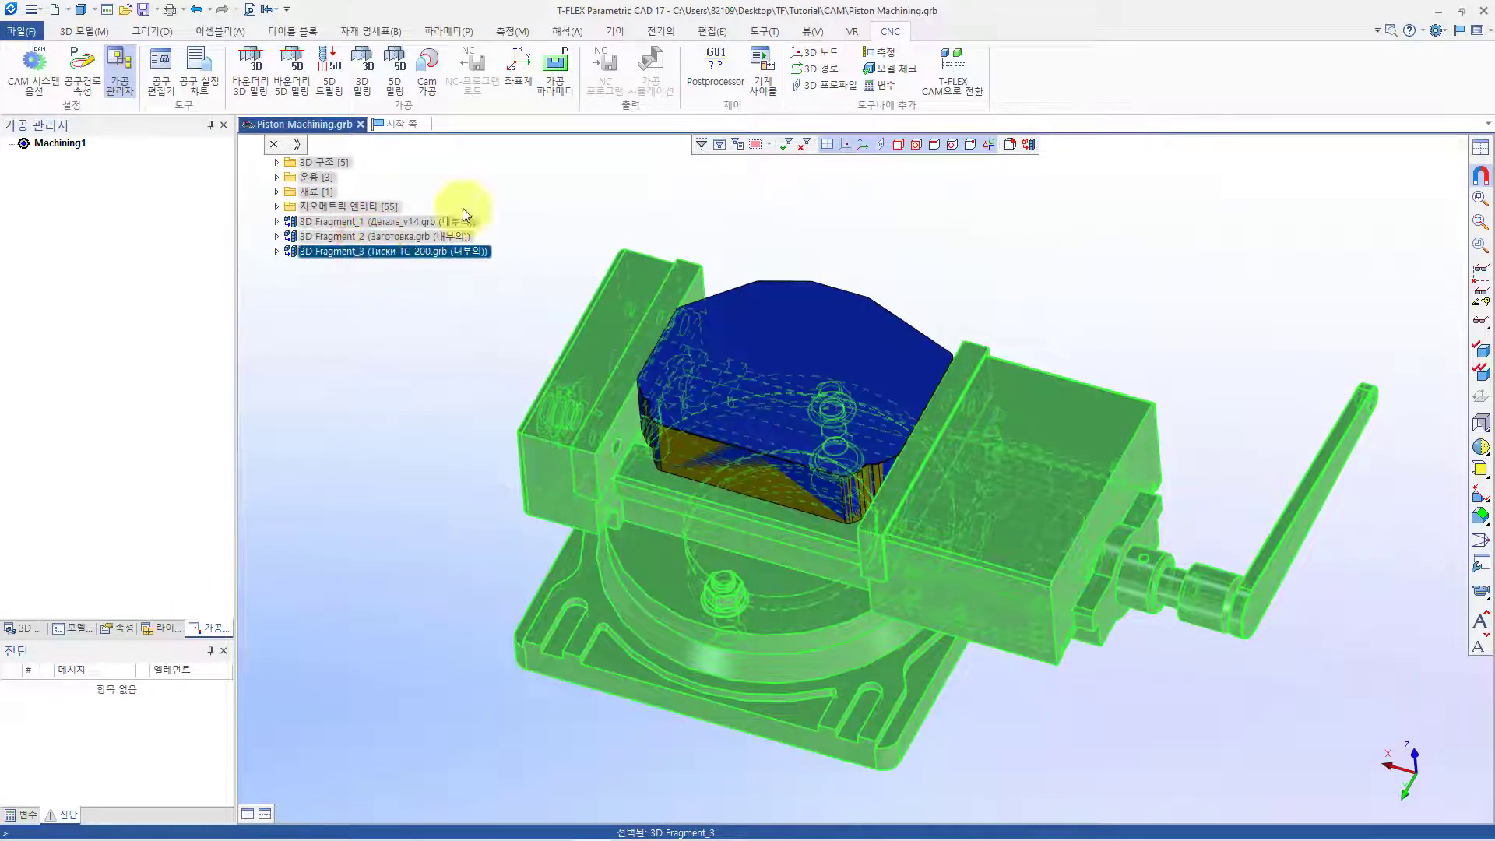
# Start a machining parameters definition with 3D Fragment_2 as the blank and 3D Fragment_1 as the part
pyautogui.click(571, 95)
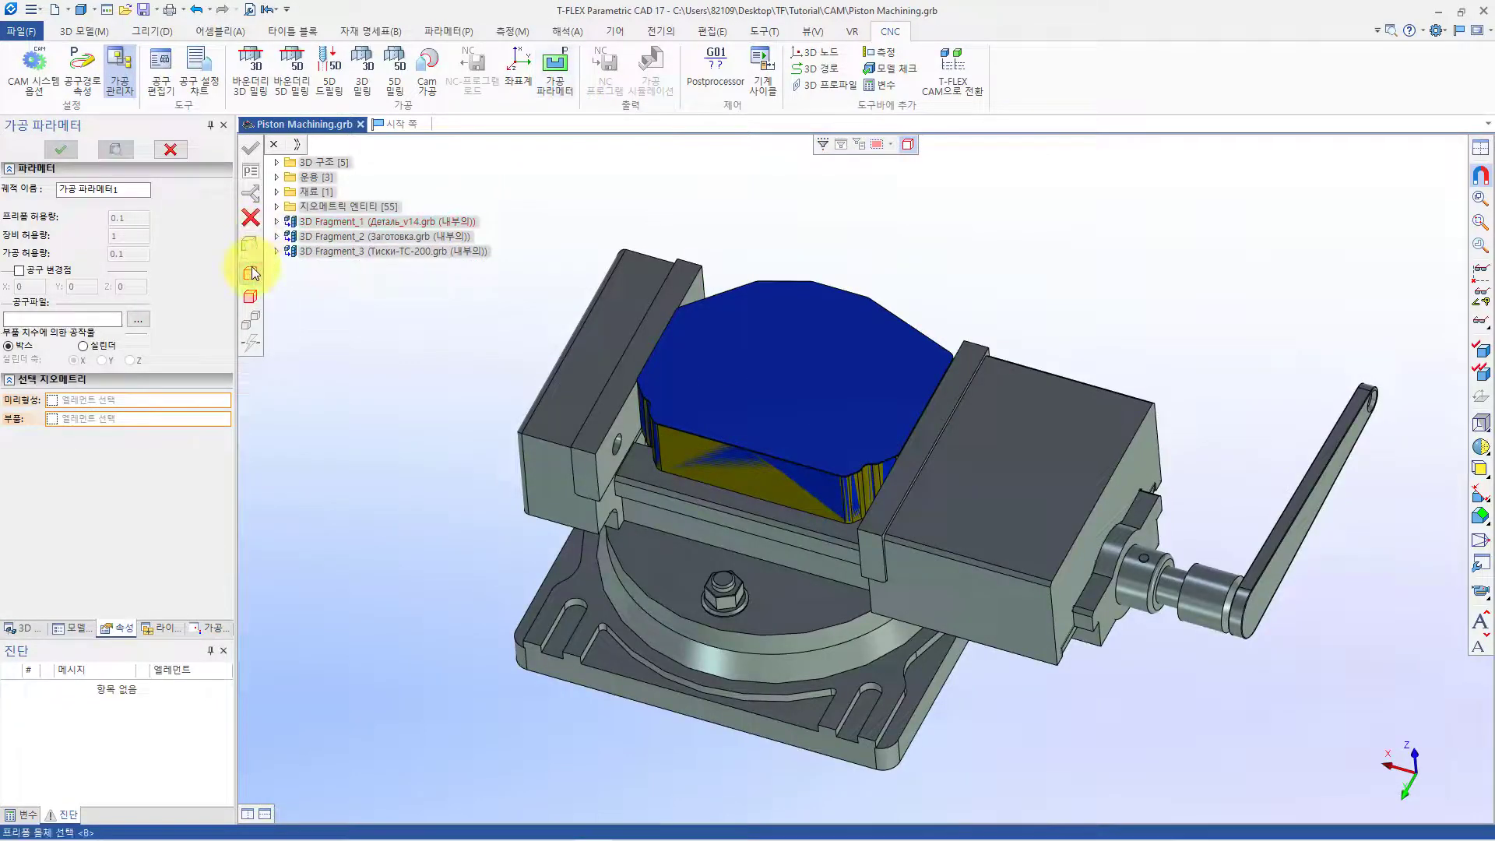
pyautogui.click(253, 273)
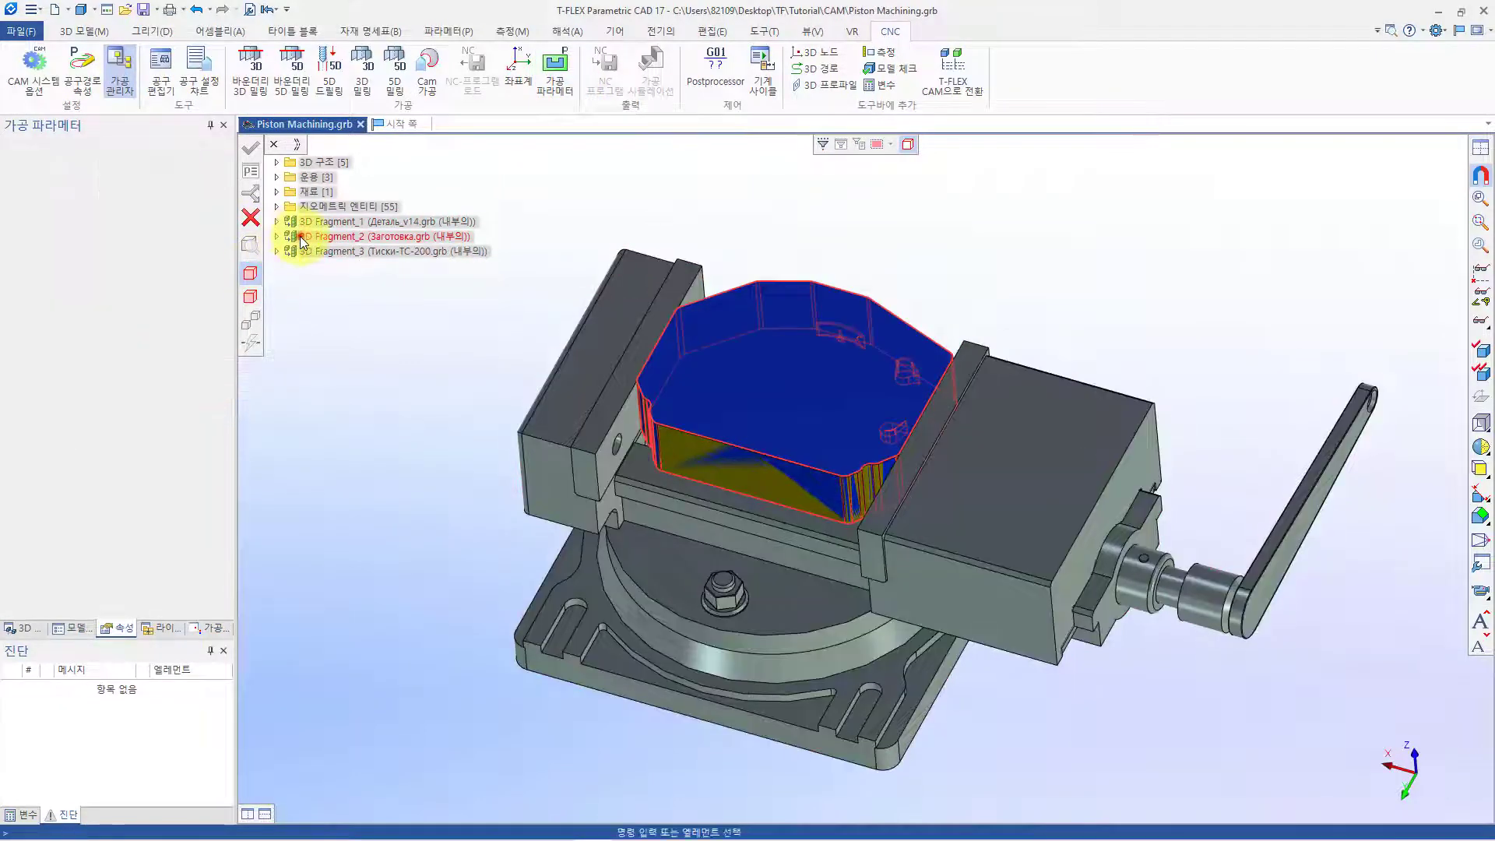
pyautogui.click(312, 236)
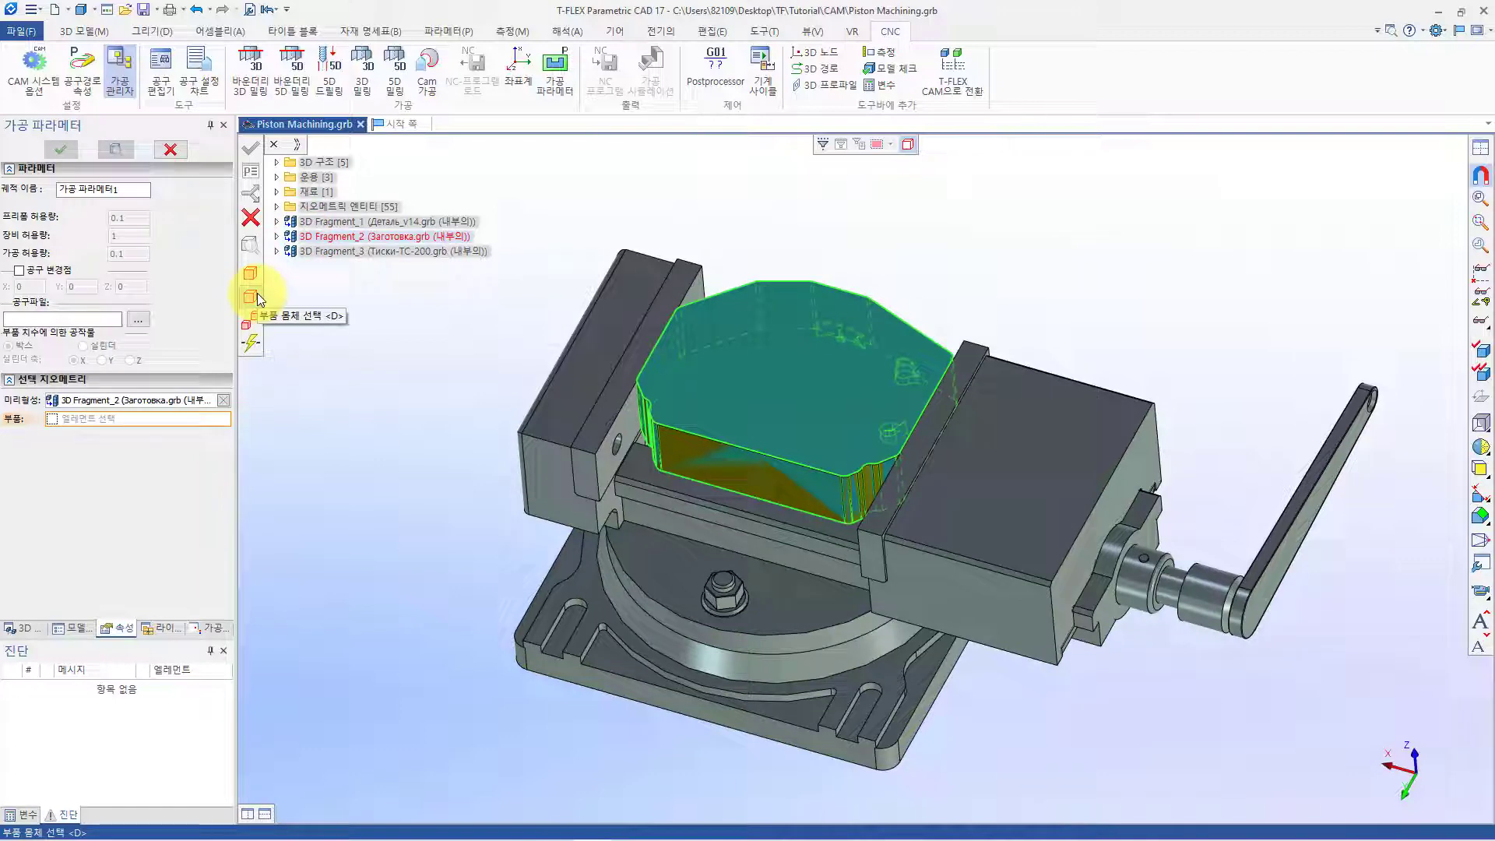
pyautogui.click(258, 298)
pyautogui.click(316, 221)
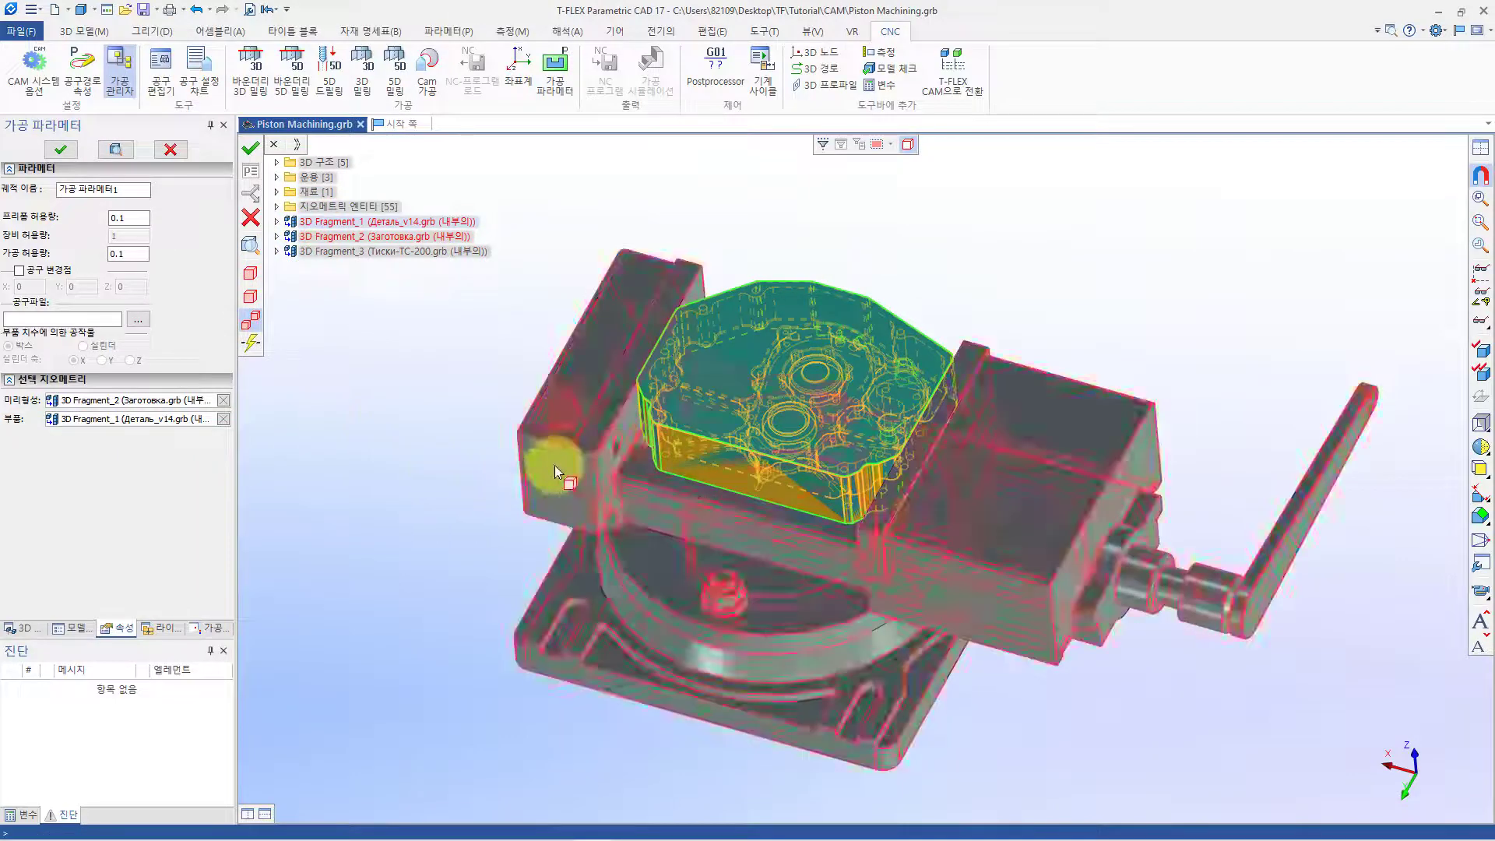
# Add the vise as the fixture, set the blank tolerance to 0 and confirm the machining parameters
pyautogui.click(554, 465)
pyautogui.moveTo(122, 217); pyautogui.dragTo(60, 223)
pyautogui.write('0')
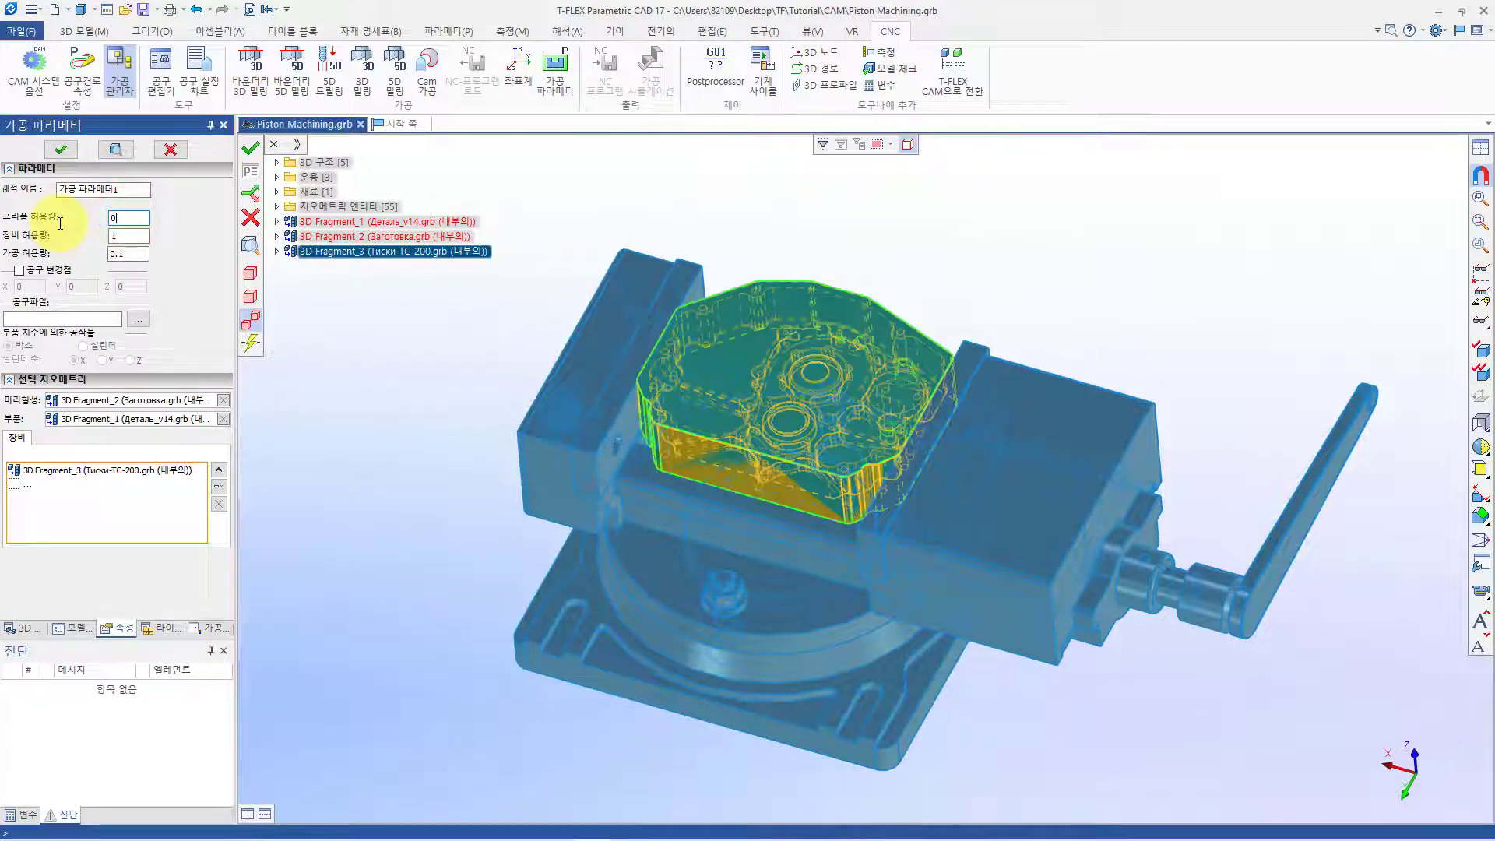
pyautogui.click(125, 255)
pyautogui.click(62, 150)
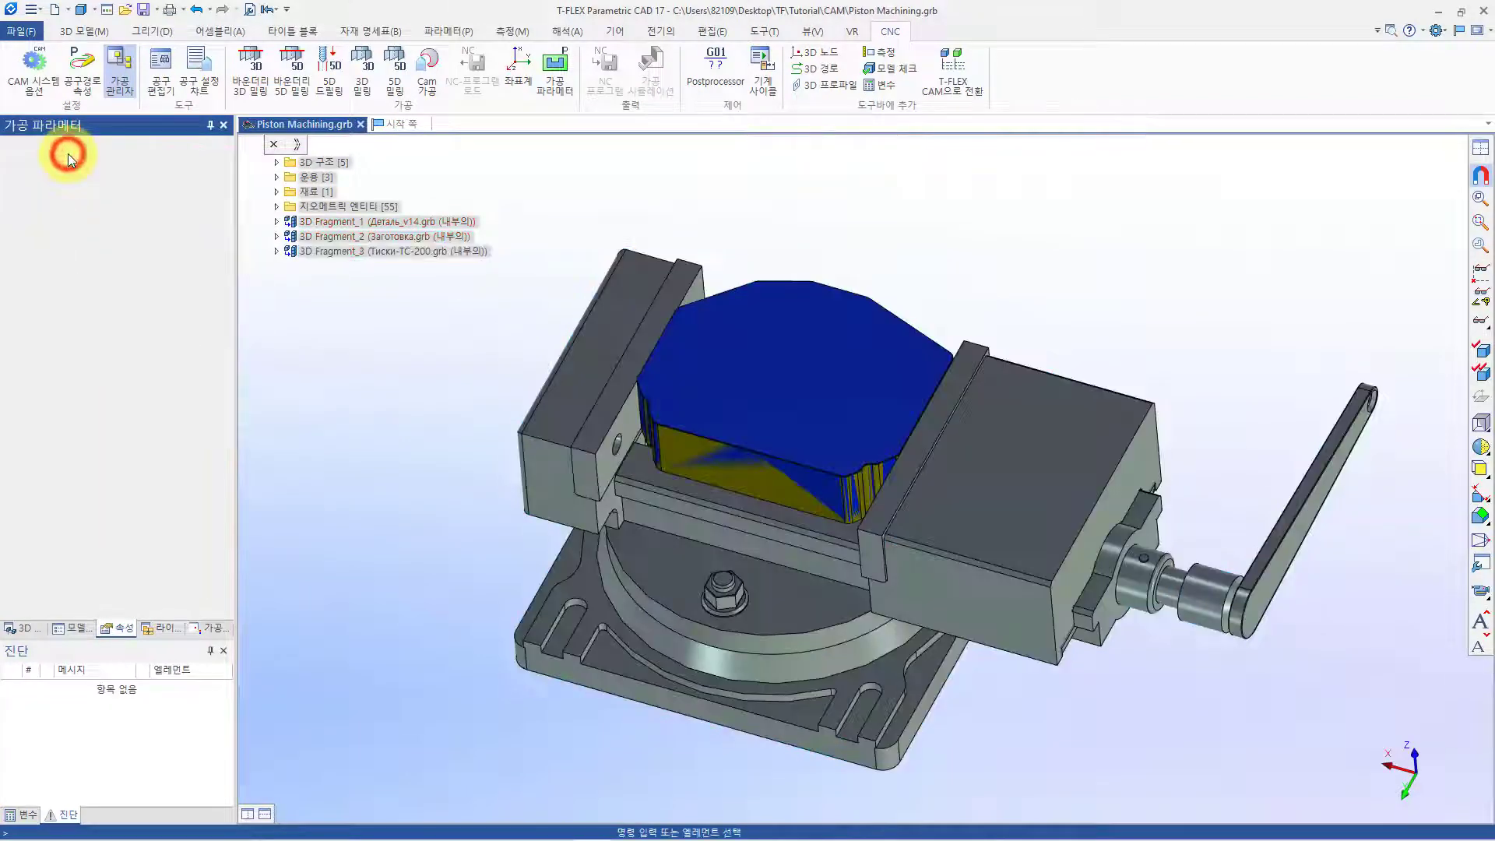
pyautogui.click(67, 156)
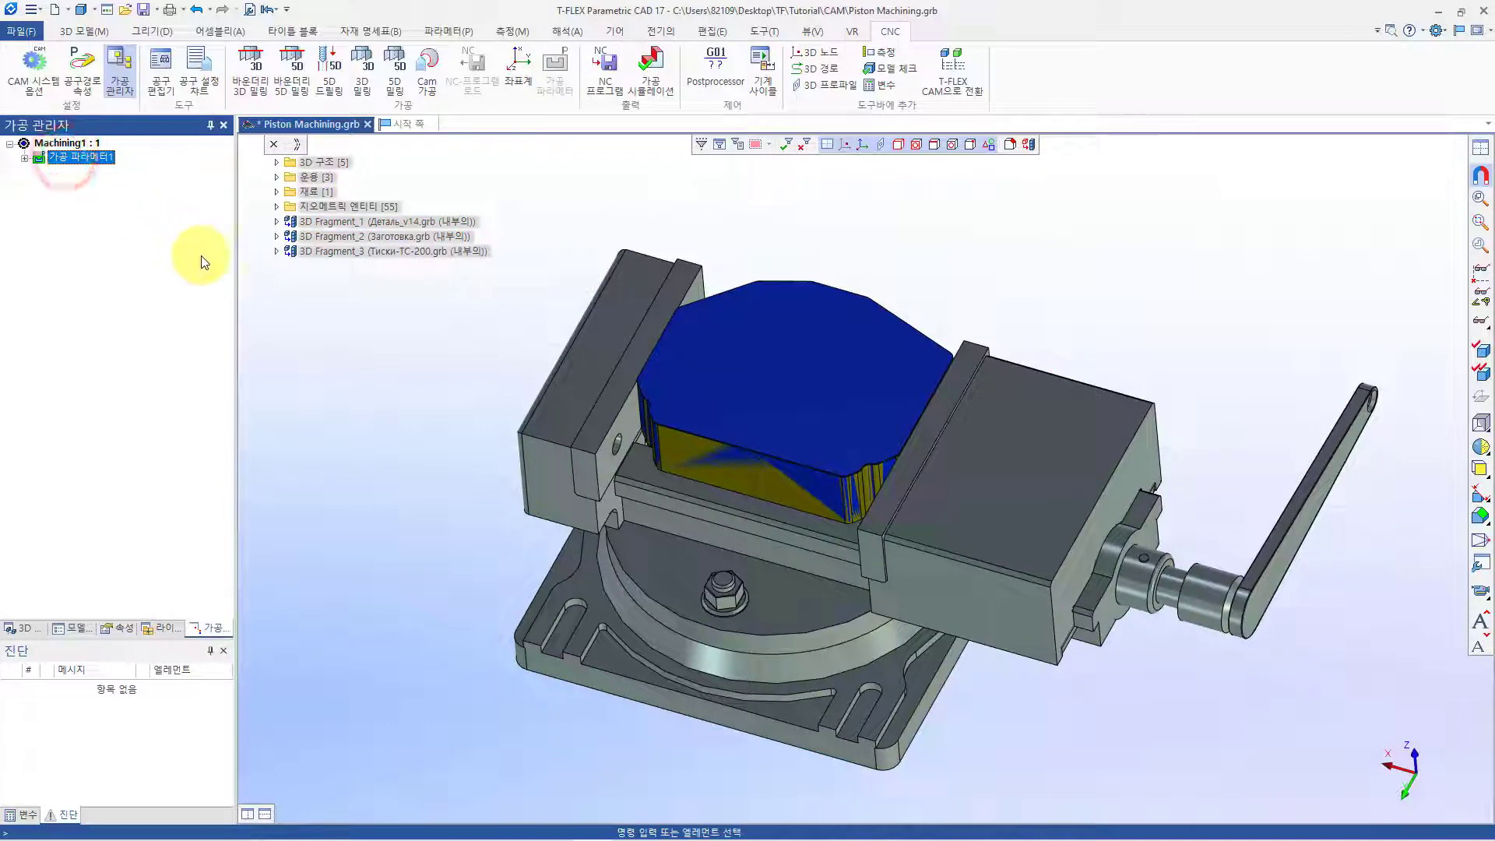
# Hide the blank fragment and create a 3D pocket milling operation with its toolpath named Workplane
pyautogui.rightClick(363, 235)
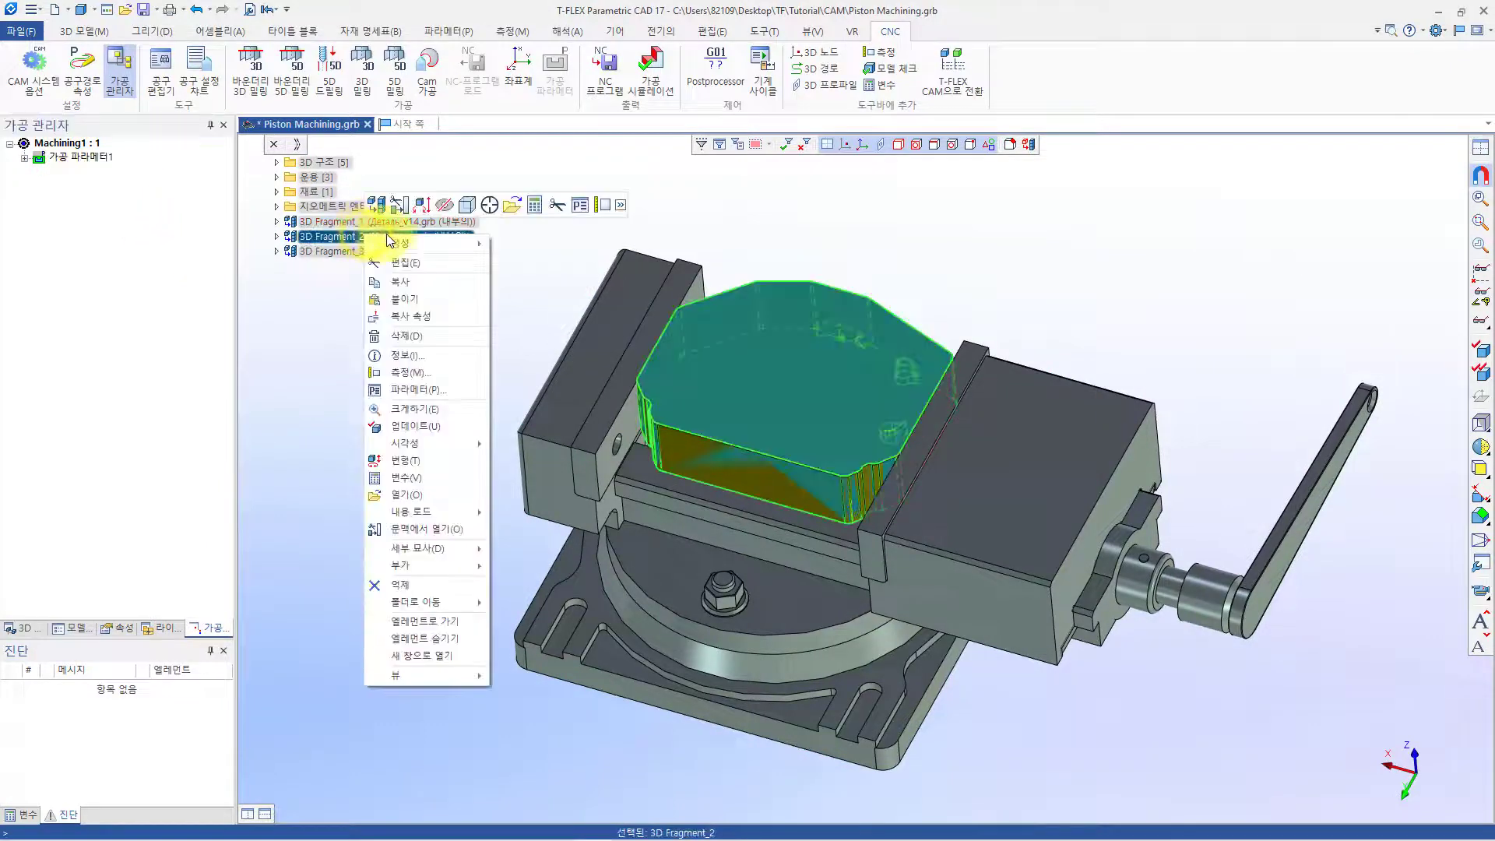
pyautogui.click(444, 205)
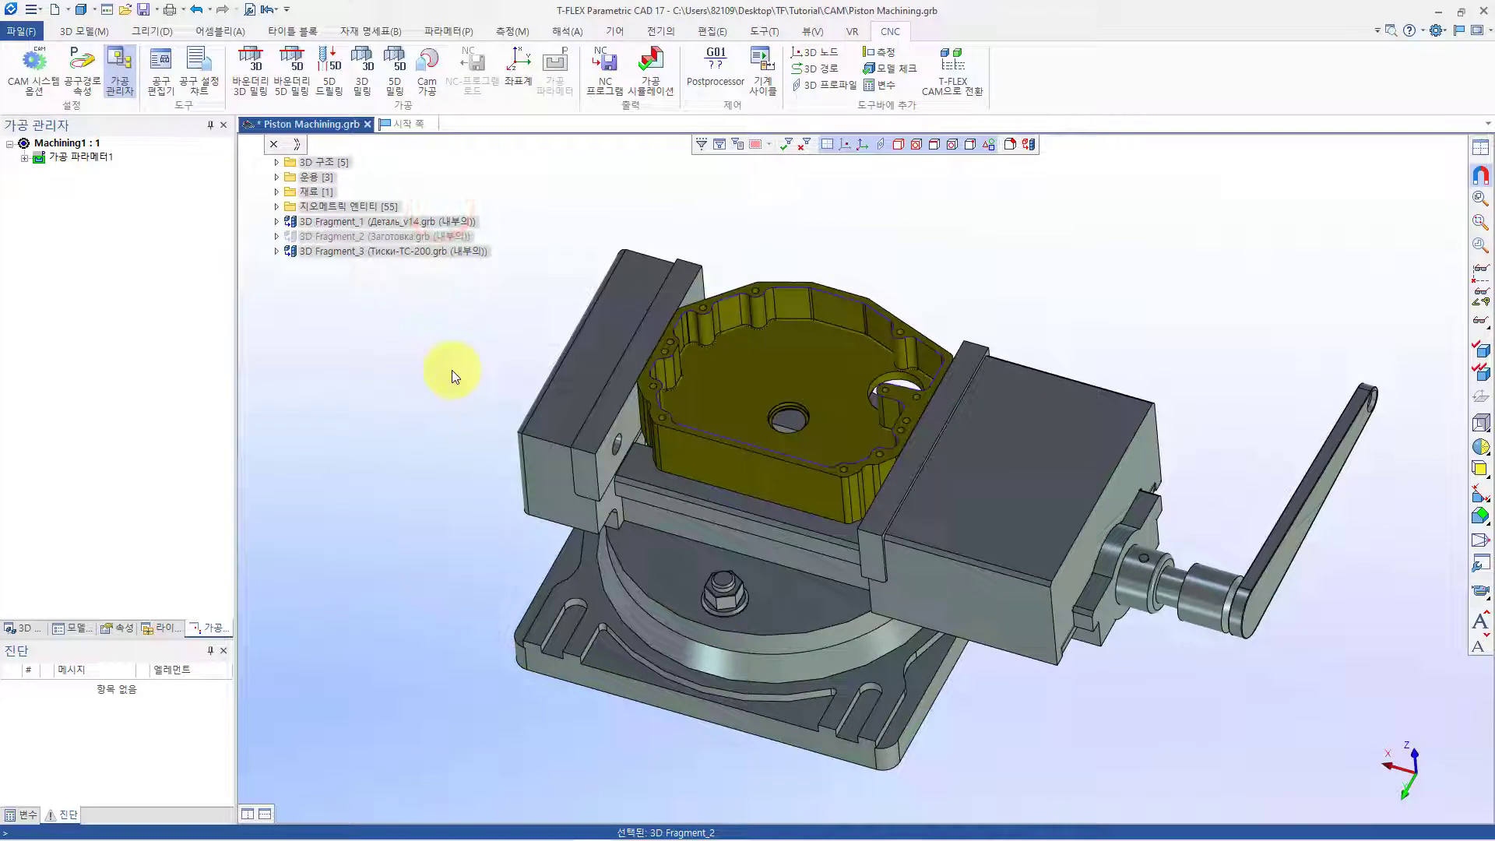
pyautogui.click(259, 85)
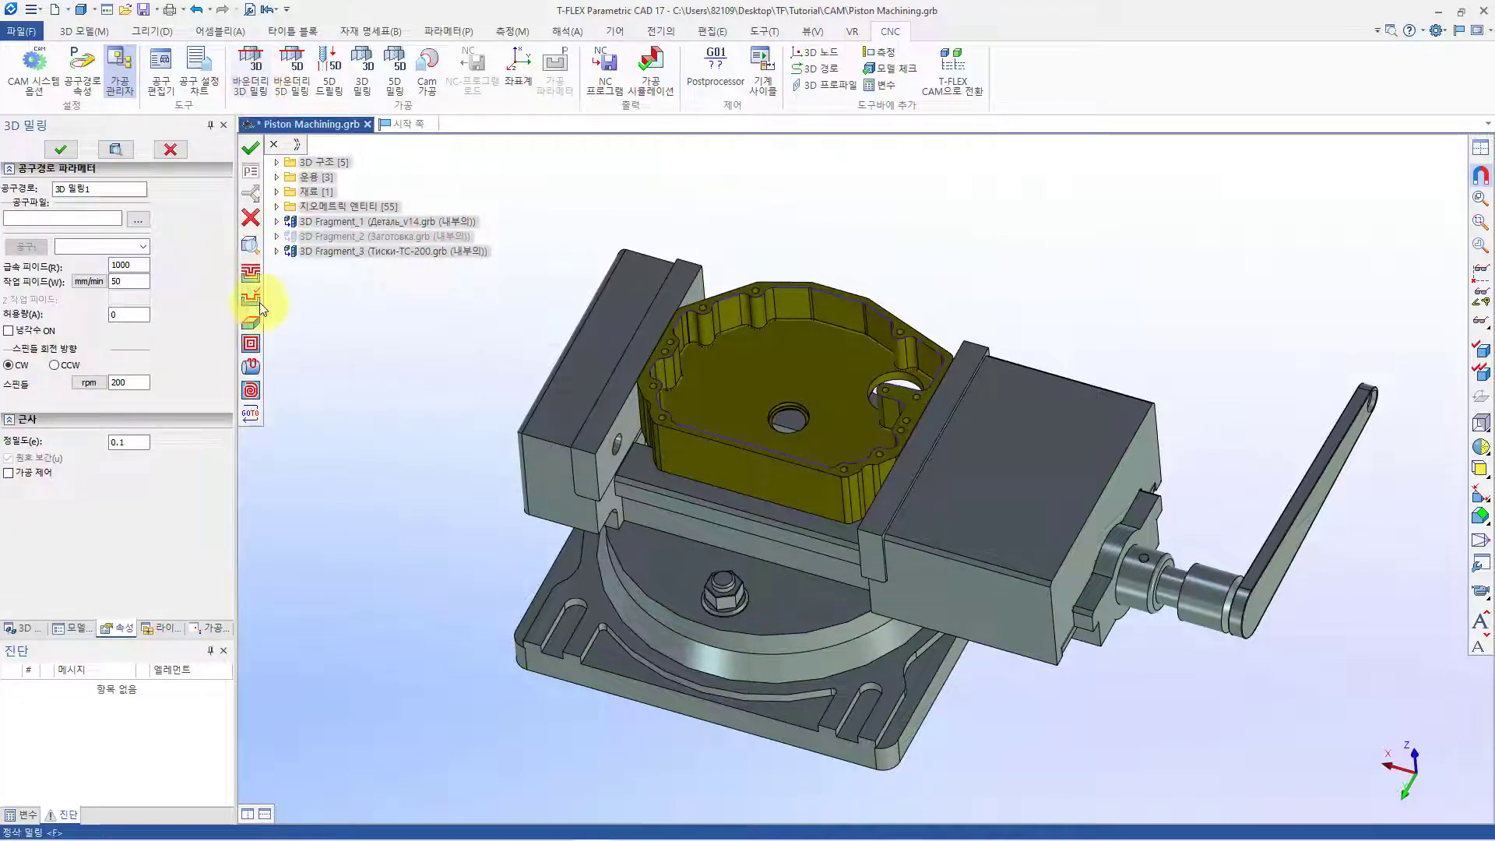
pyautogui.click(250, 345)
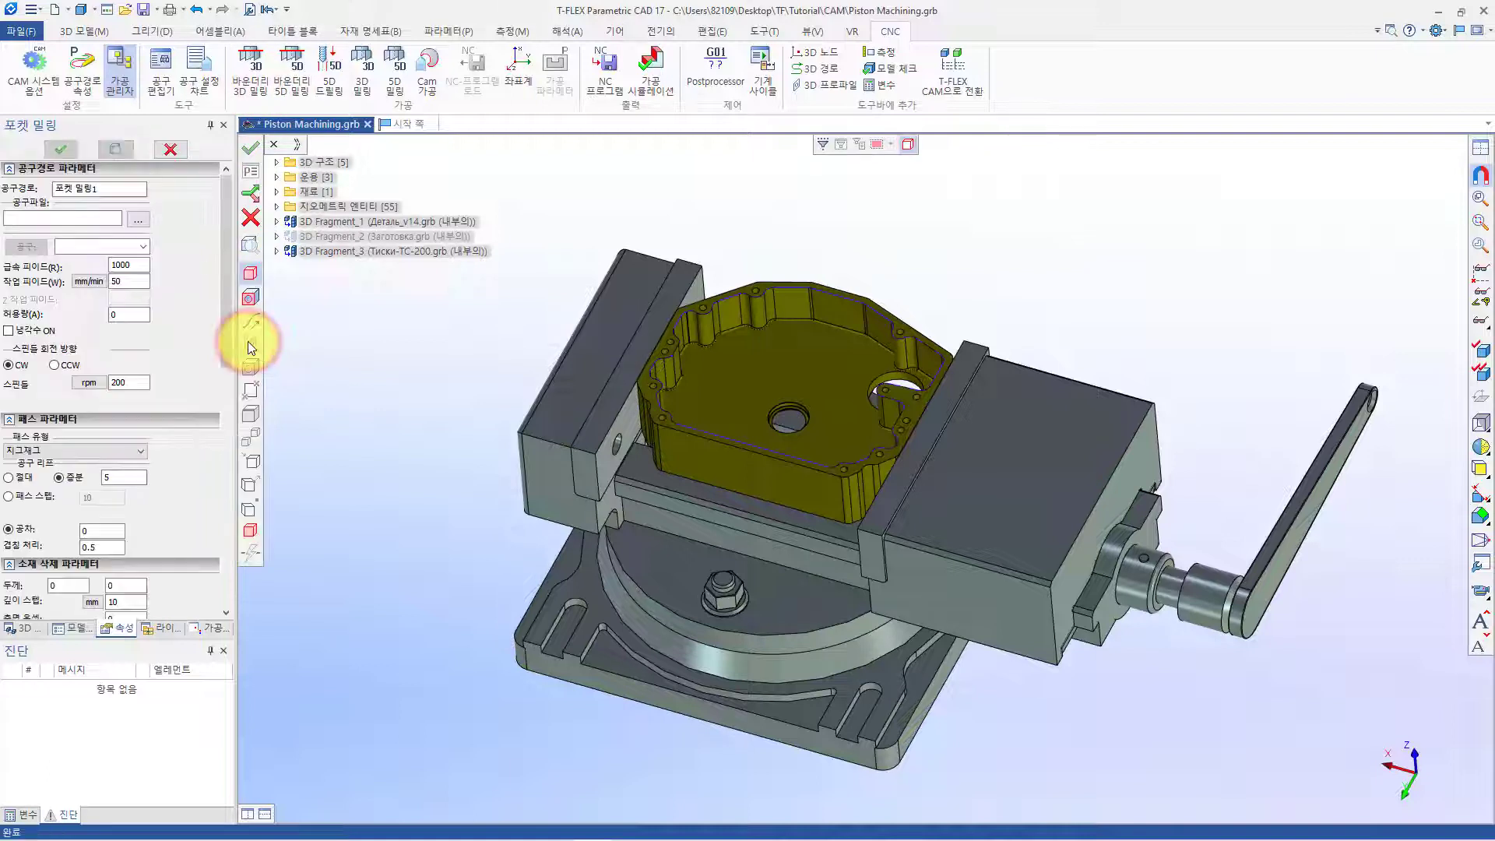
pyautogui.click(129, 187)
pyautogui.moveTo(82, 191); pyautogui.dragTo(35, 191)
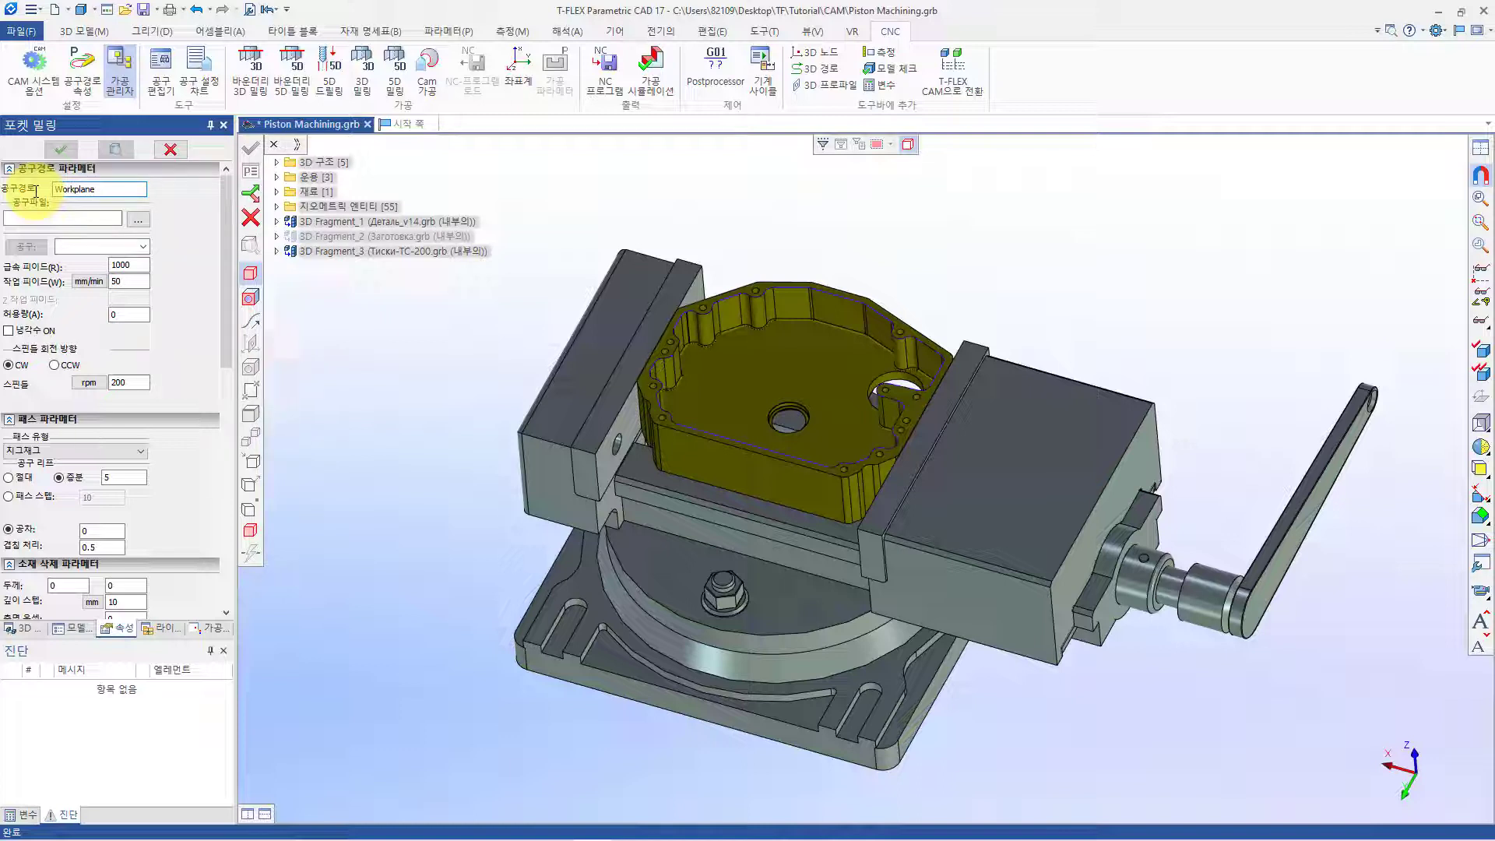
# Load tool.too from the Piston Machining folder as the tool file and choose tool 1(D50) for the pocket milling
pyautogui.click(139, 221)
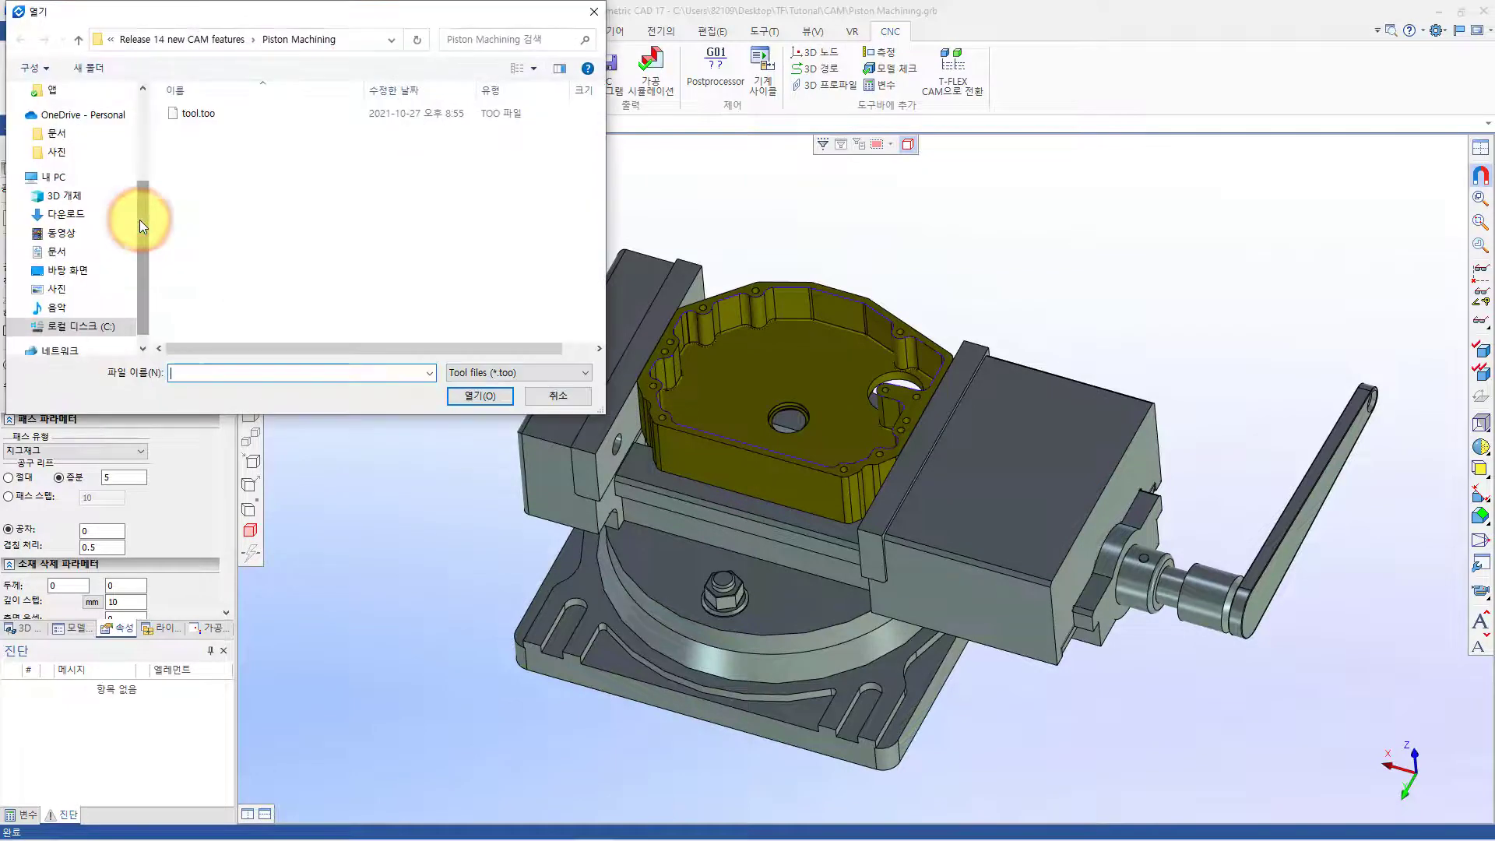
pyautogui.click(187, 40)
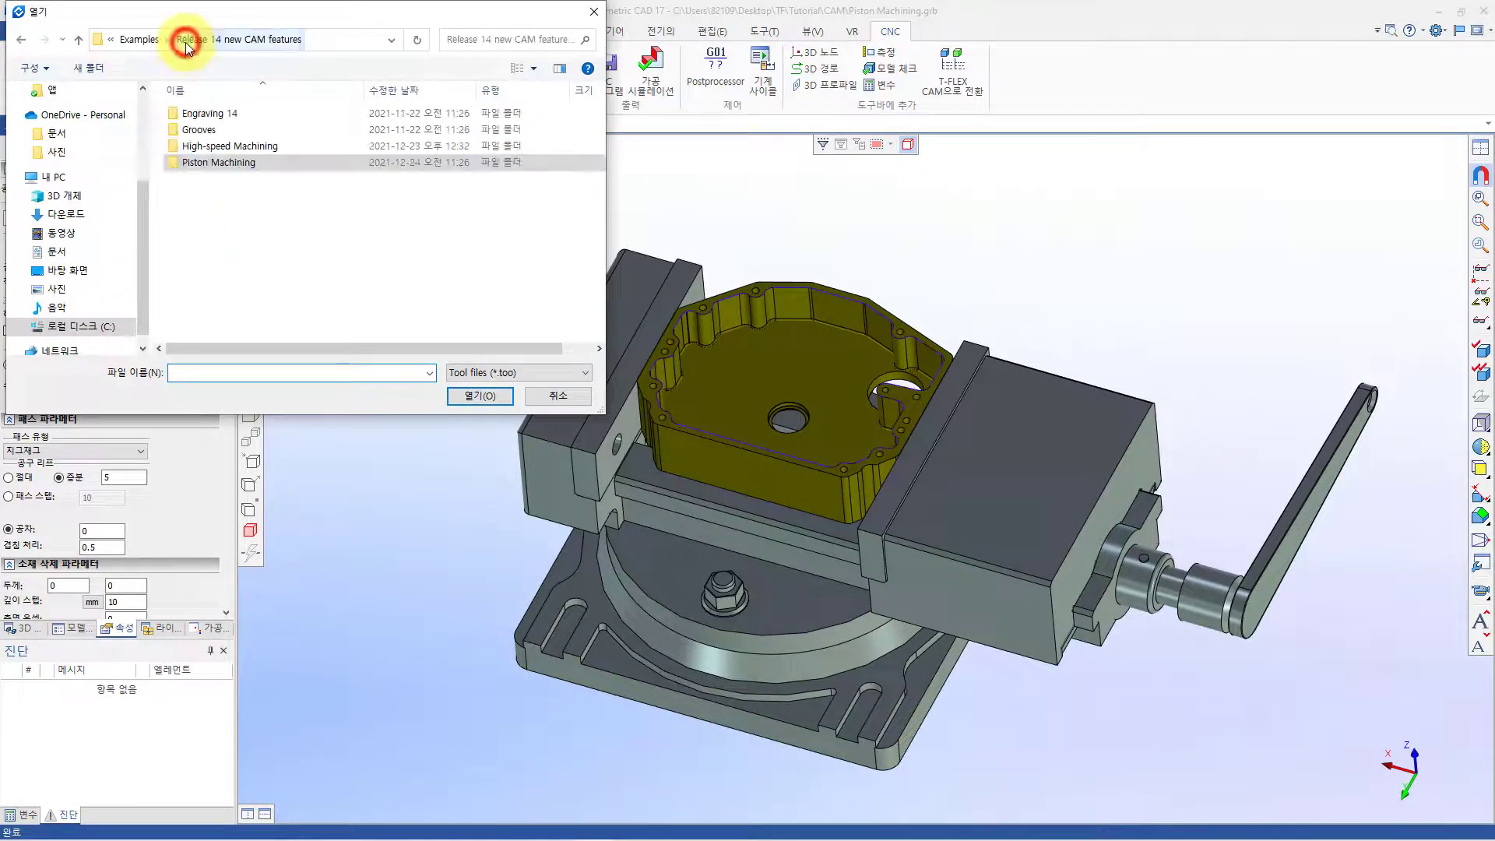
pyautogui.click(150, 44)
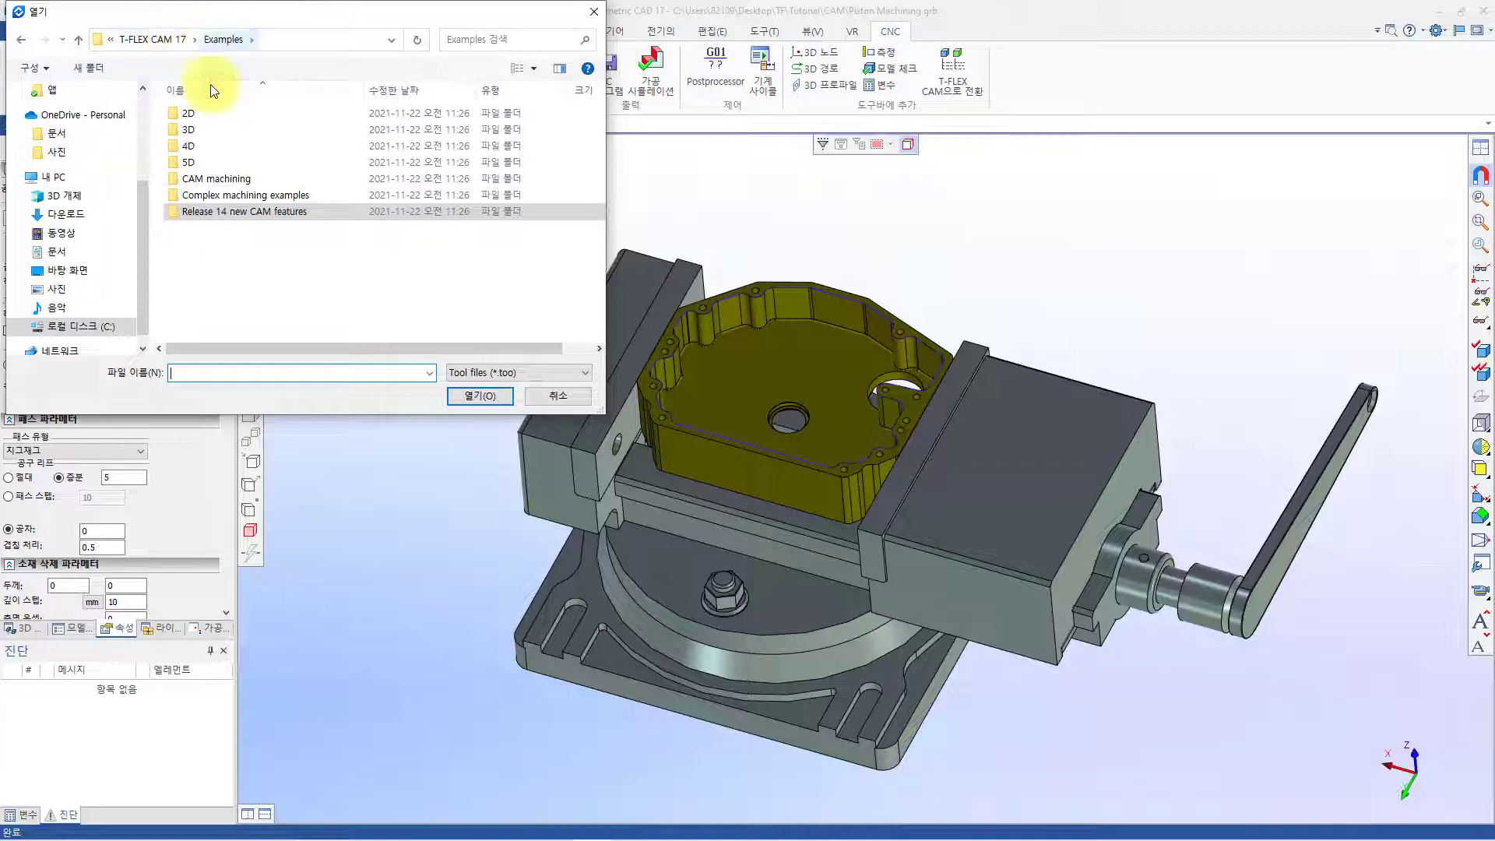
pyautogui.doubleClick(213, 211)
pyautogui.doubleClick(215, 162)
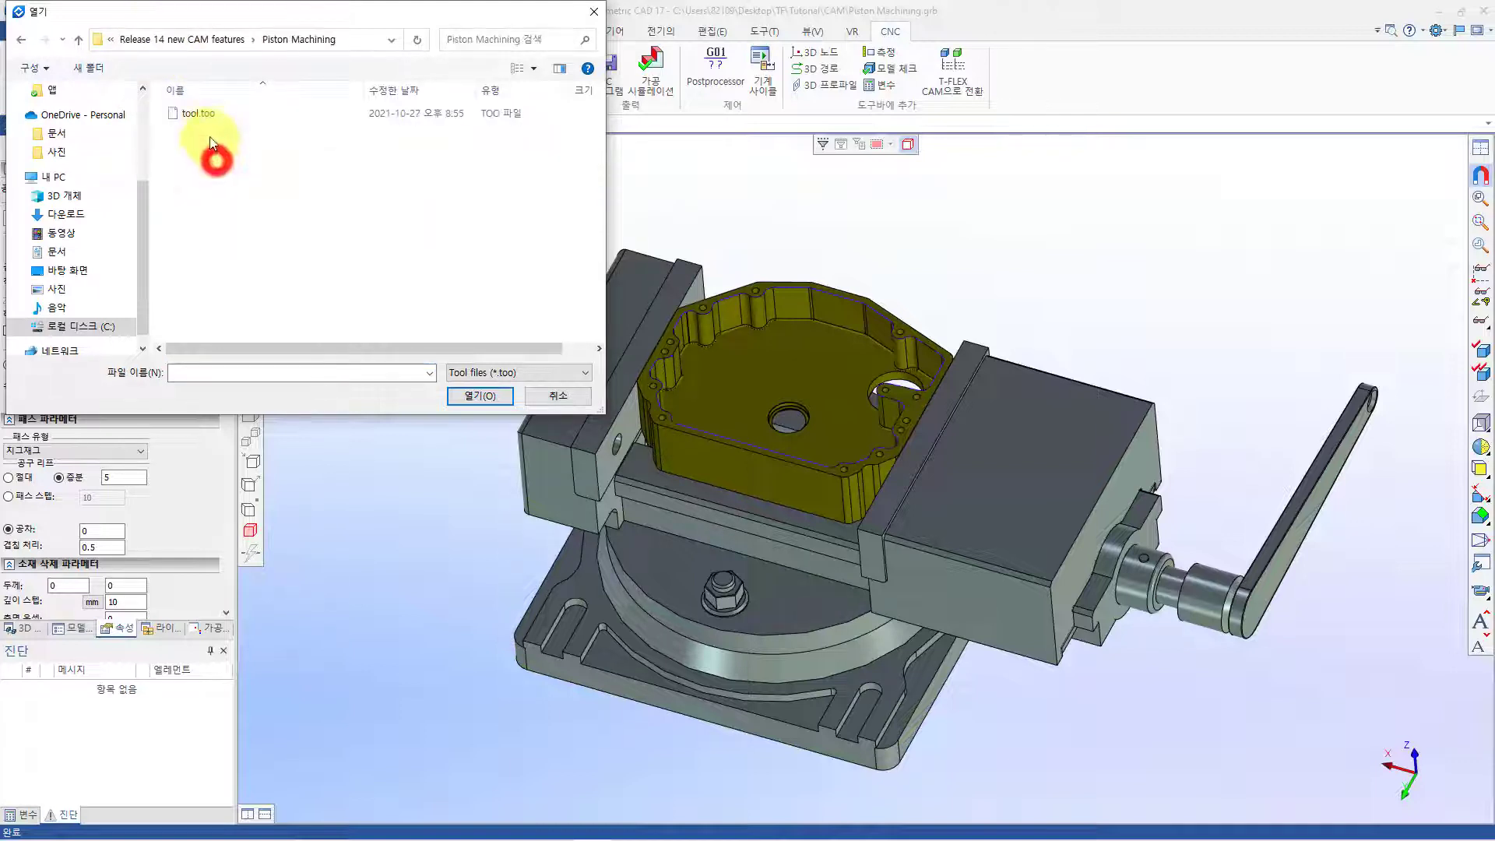
pyautogui.click(205, 113)
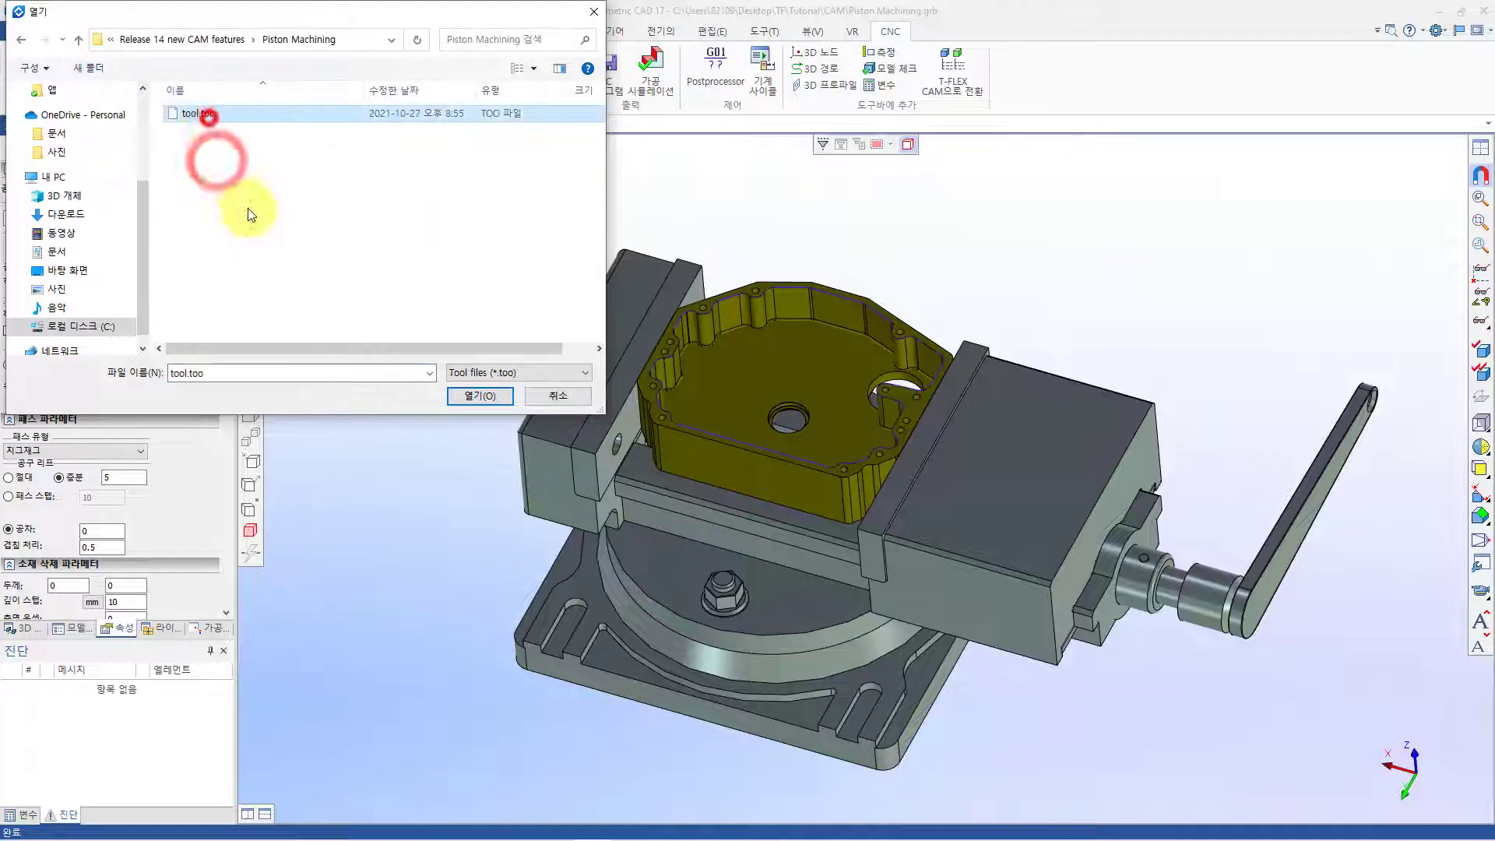
pyautogui.click(469, 399)
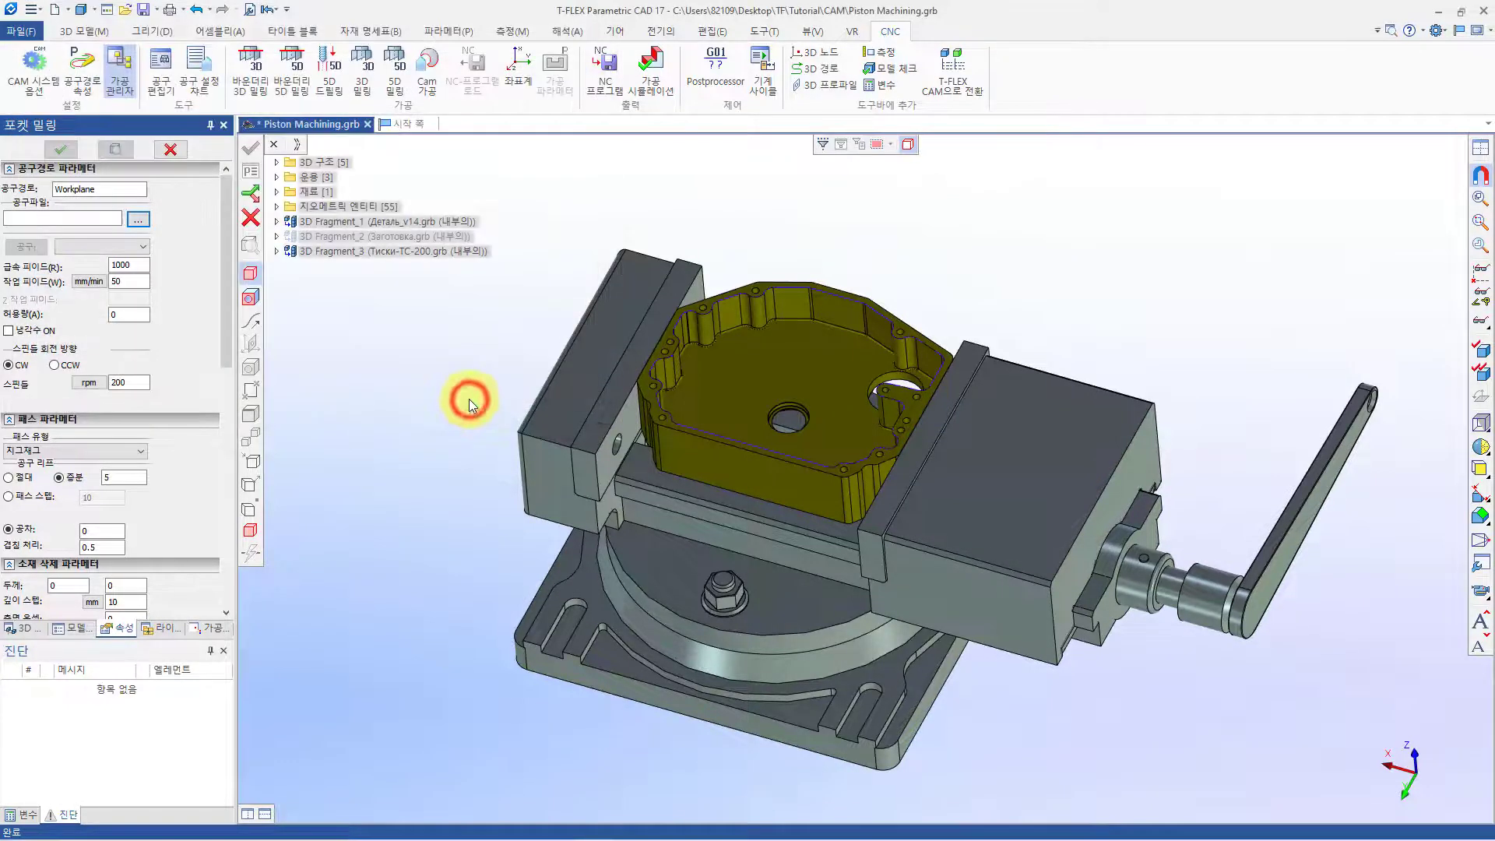
pyautogui.click(142, 247)
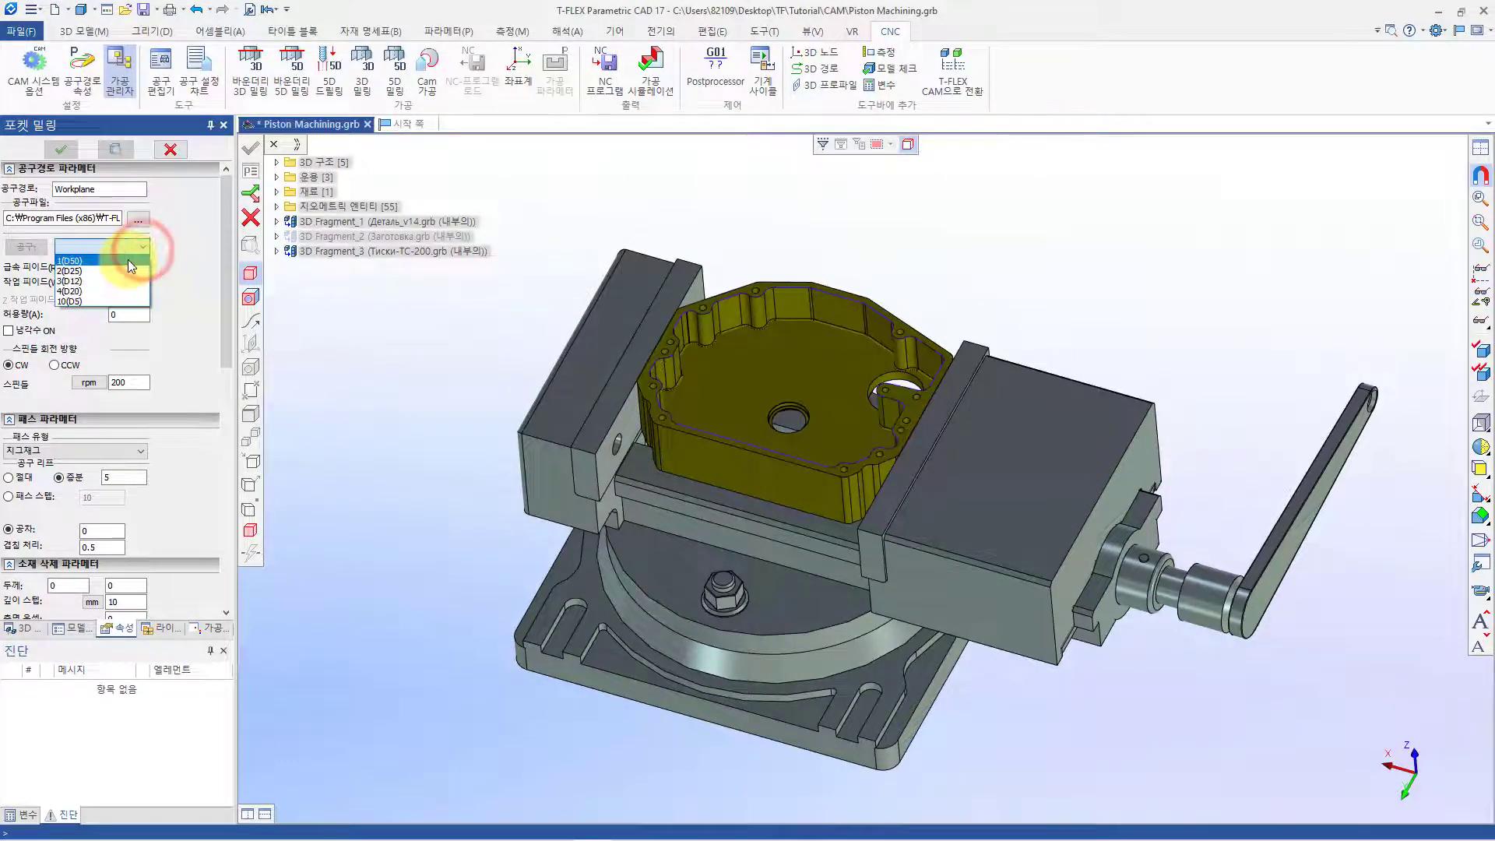
pyautogui.click(128, 259)
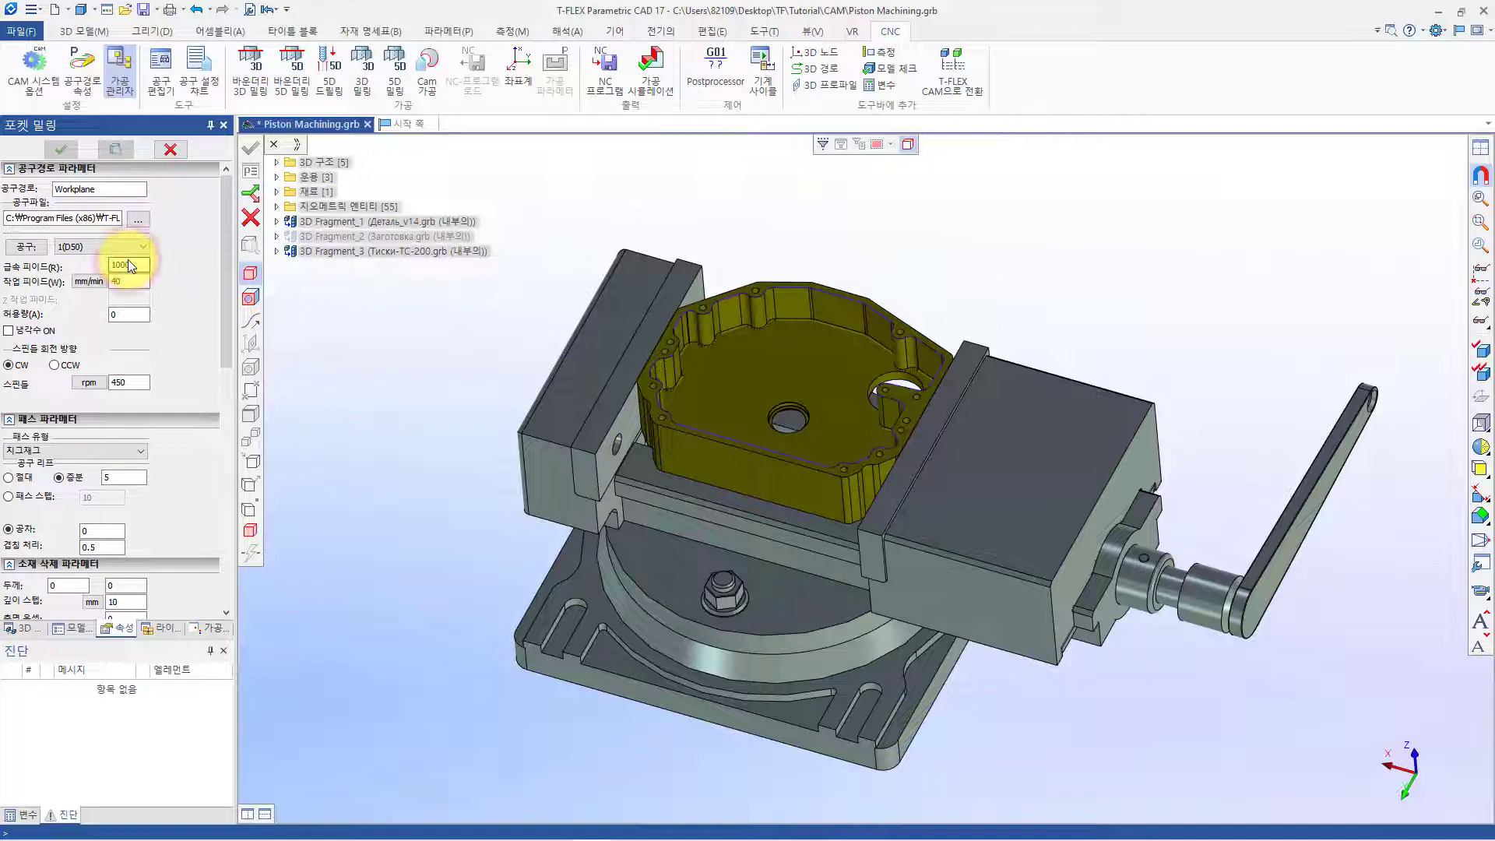
# Assign the part's upper rim face as the machining face and check it in the selected geometry
pyautogui.moveTo(222, 315); pyautogui.dragTo(208, 418)
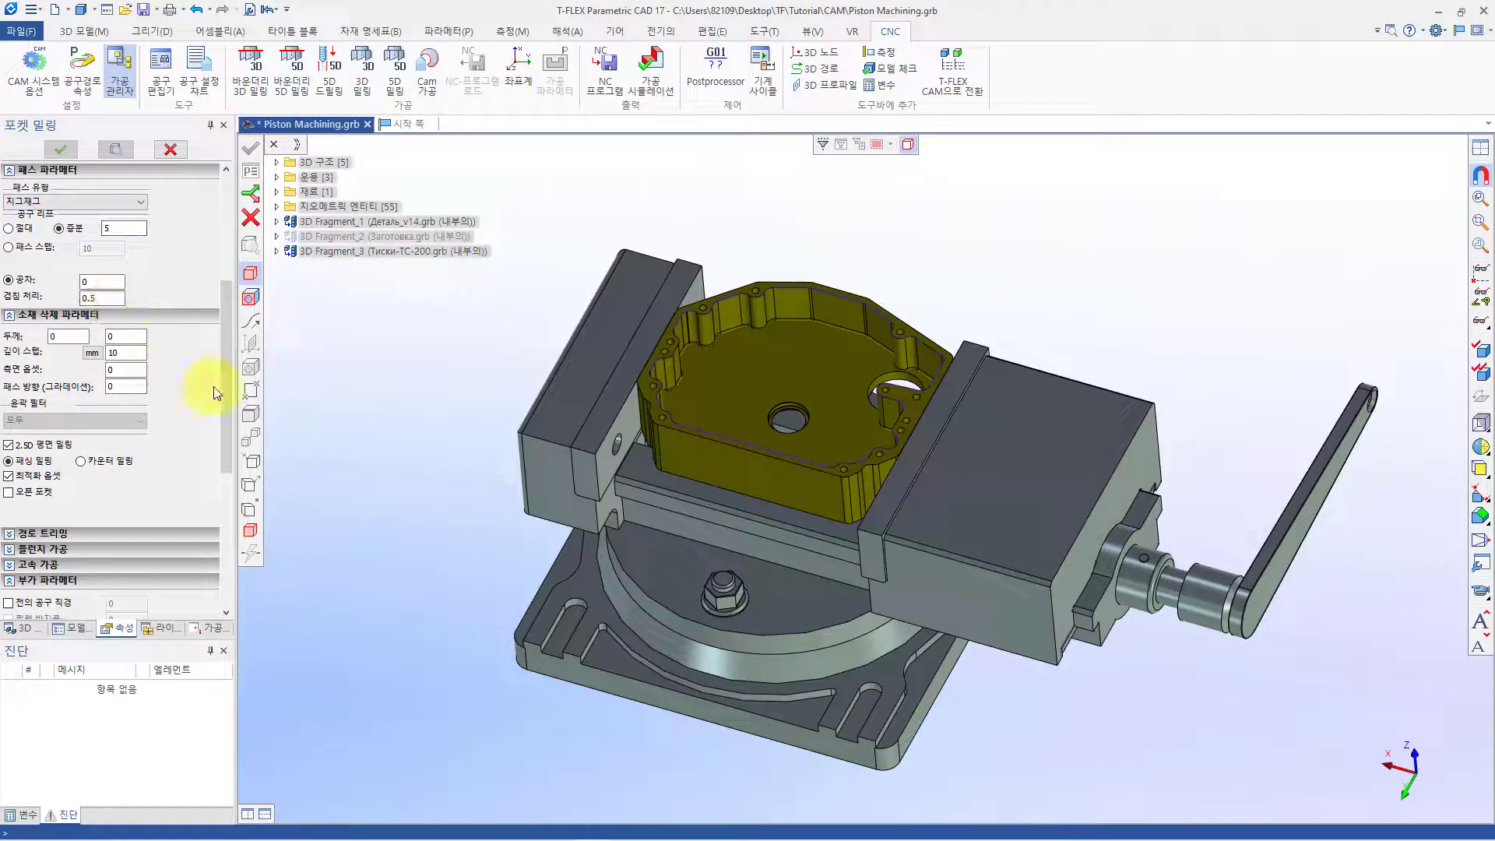
pyautogui.moveTo(225, 390); pyautogui.dragTo(235, 497)
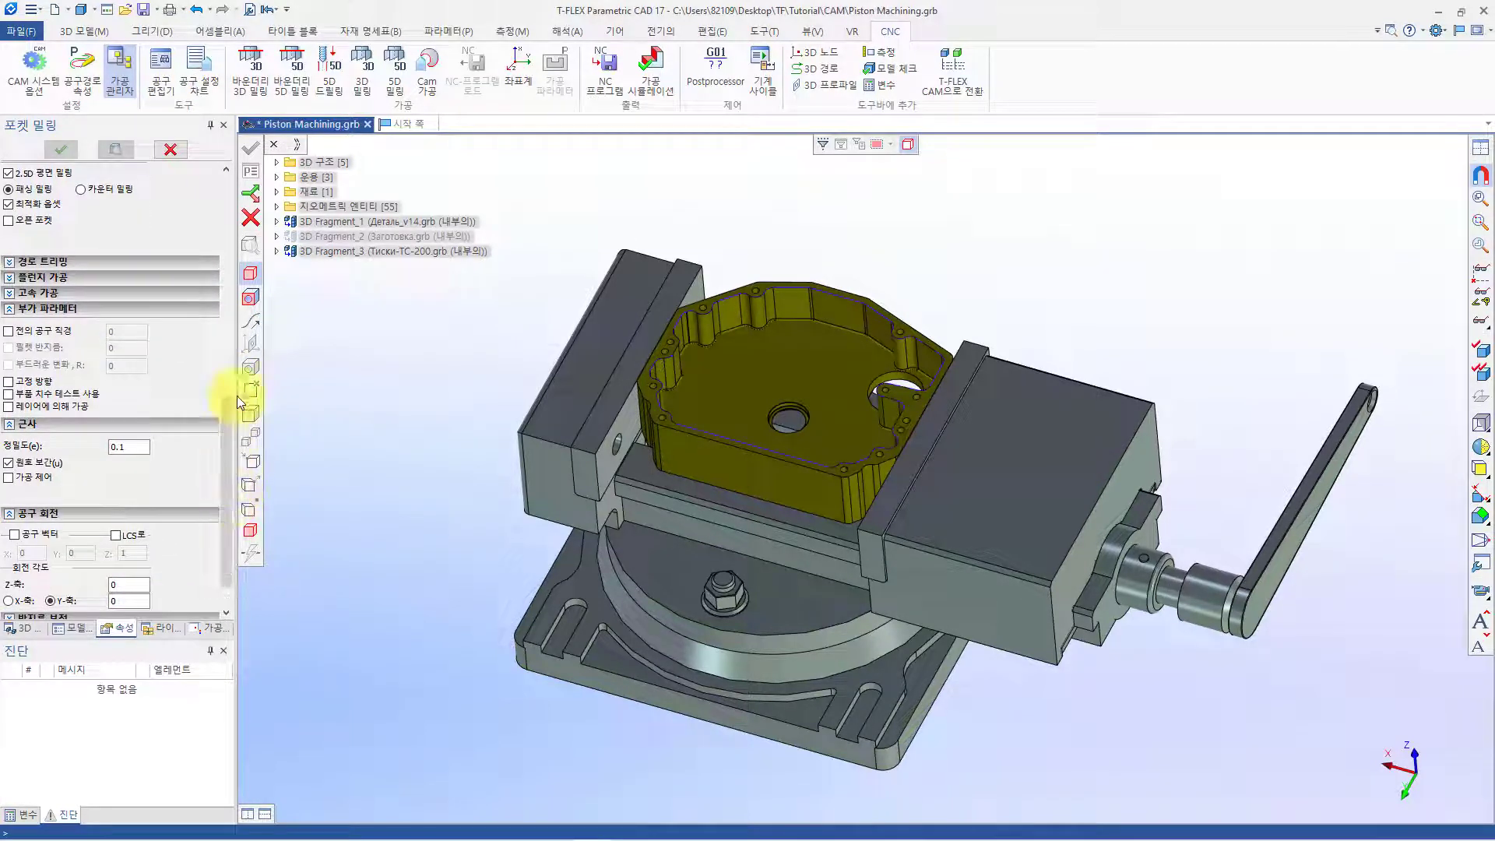
pyautogui.click(251, 297)
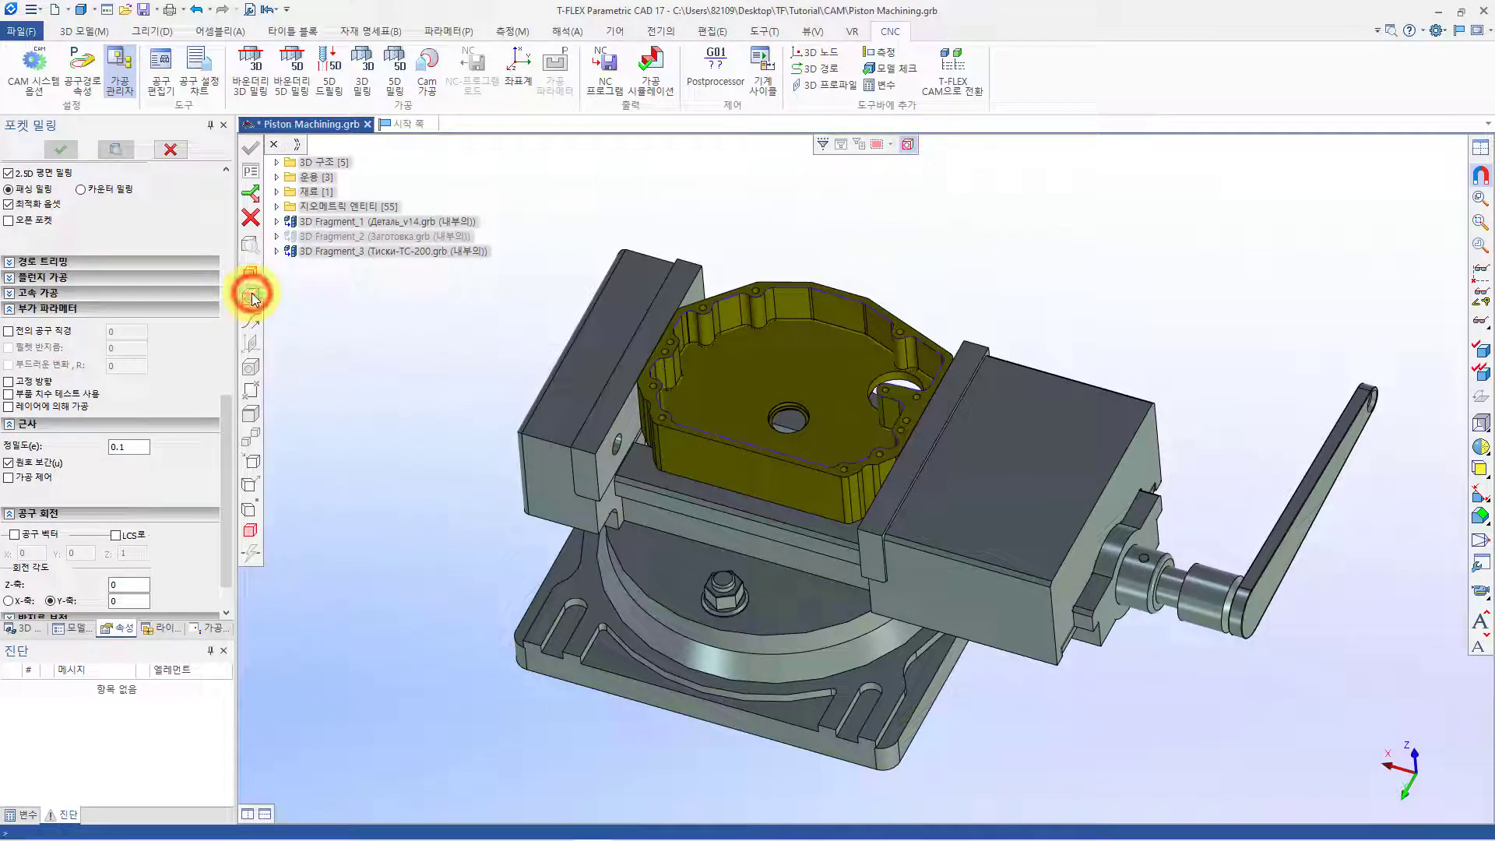
pyautogui.click(643, 385)
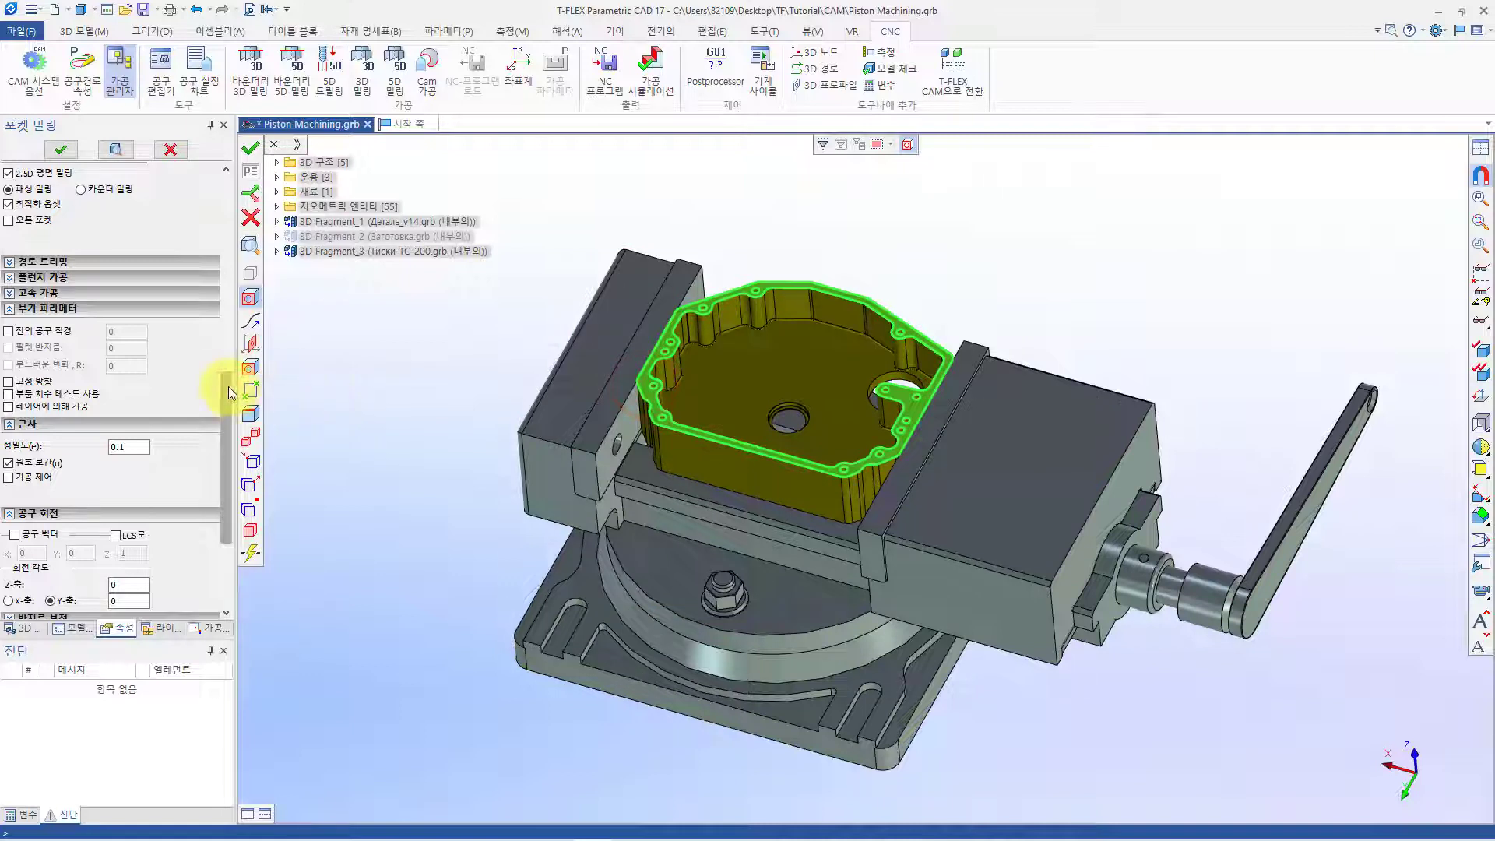
pyautogui.moveTo(227, 387); pyautogui.dragTo(221, 455)
pyautogui.click(74, 537)
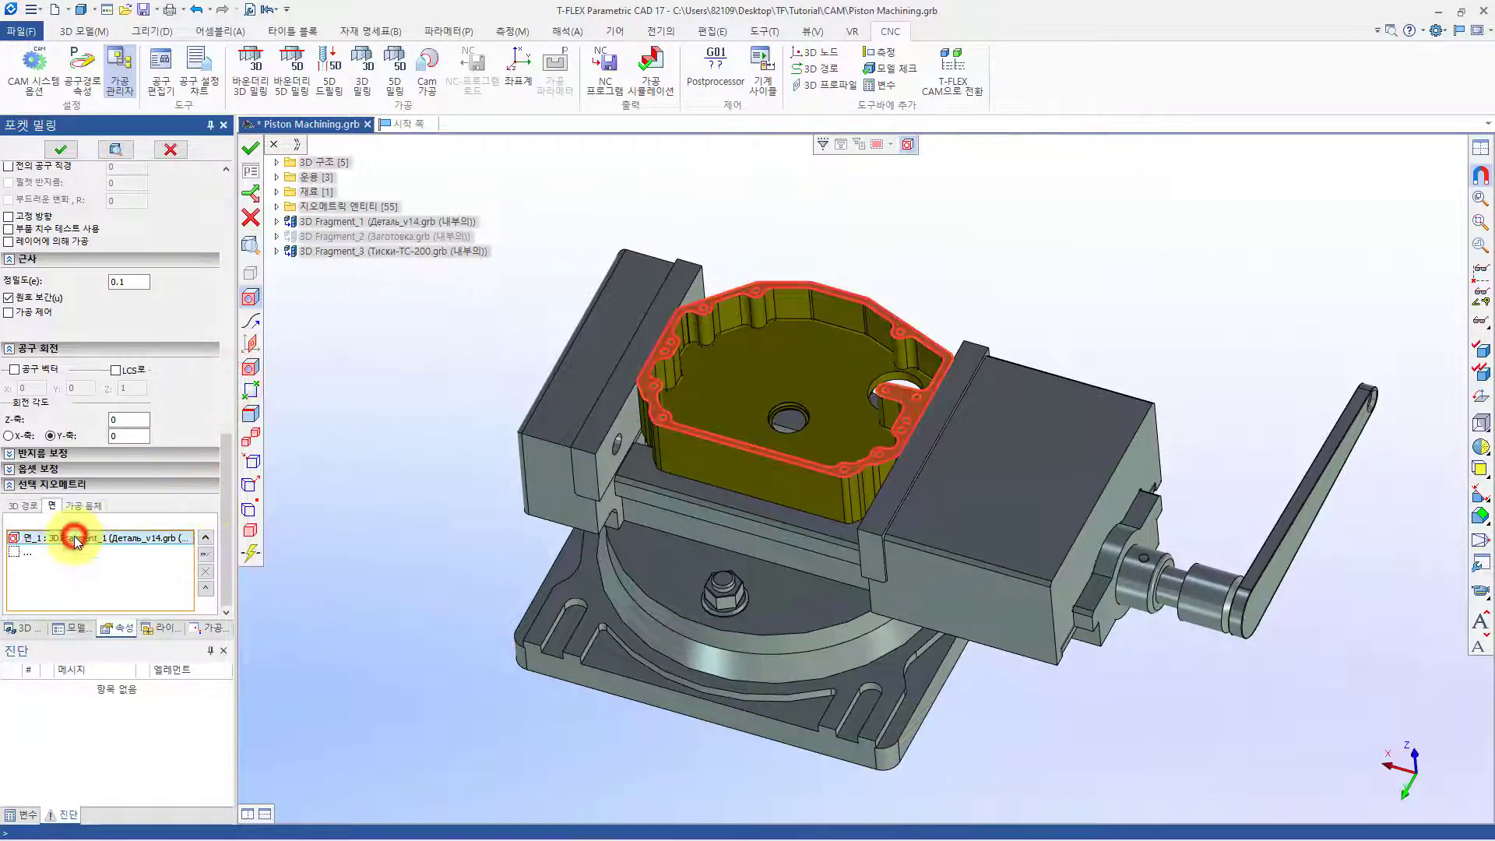
# Calculate and confirm the Workplane toolpath, and turn off its display in the model view
pyautogui.moveTo(227, 491); pyautogui.dragTo(232, 327)
pyautogui.click(117, 150)
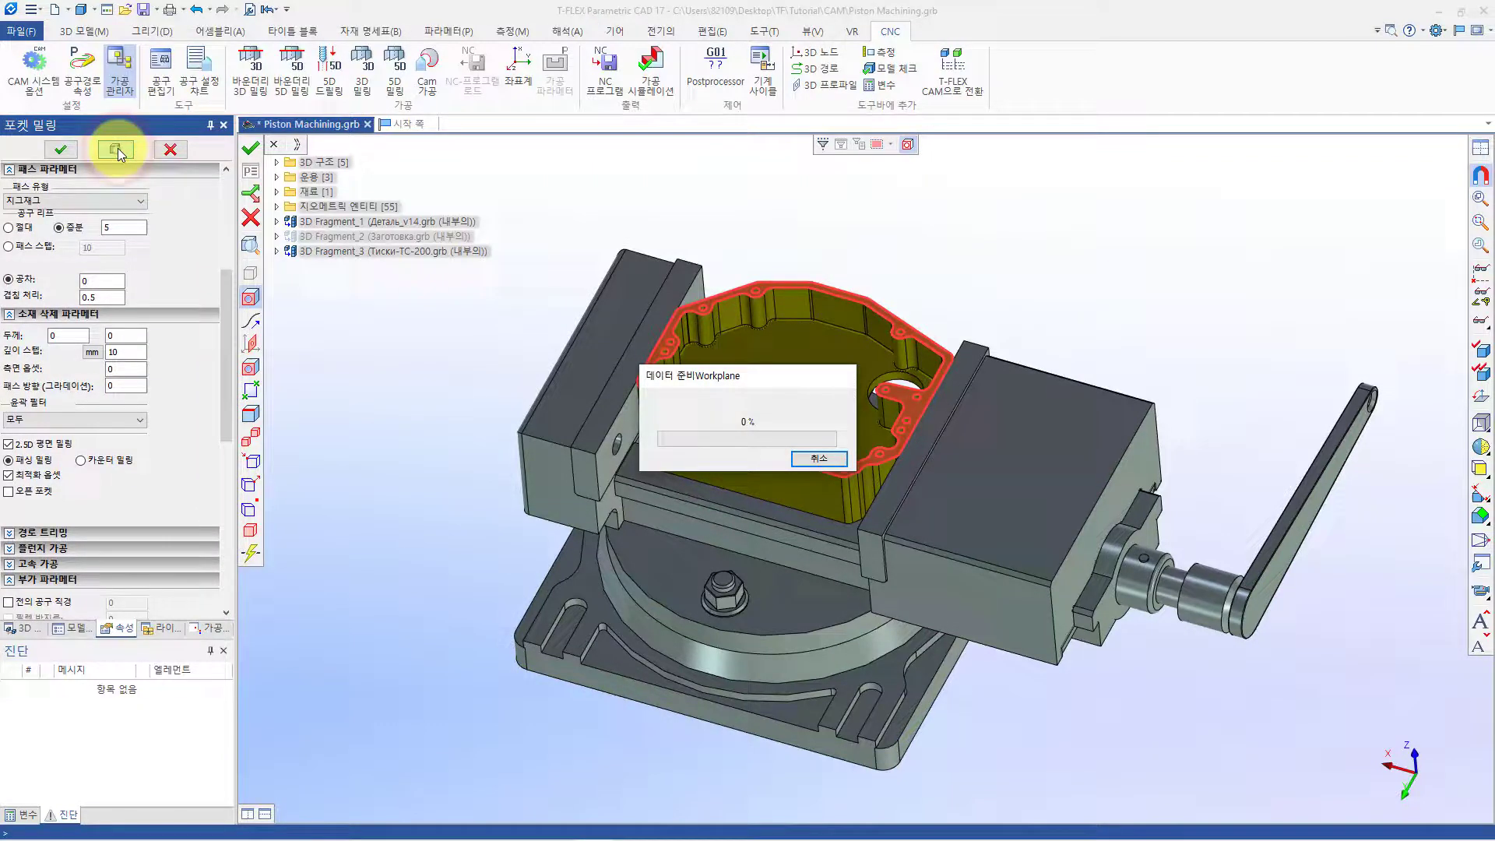
pyautogui.click(74, 148)
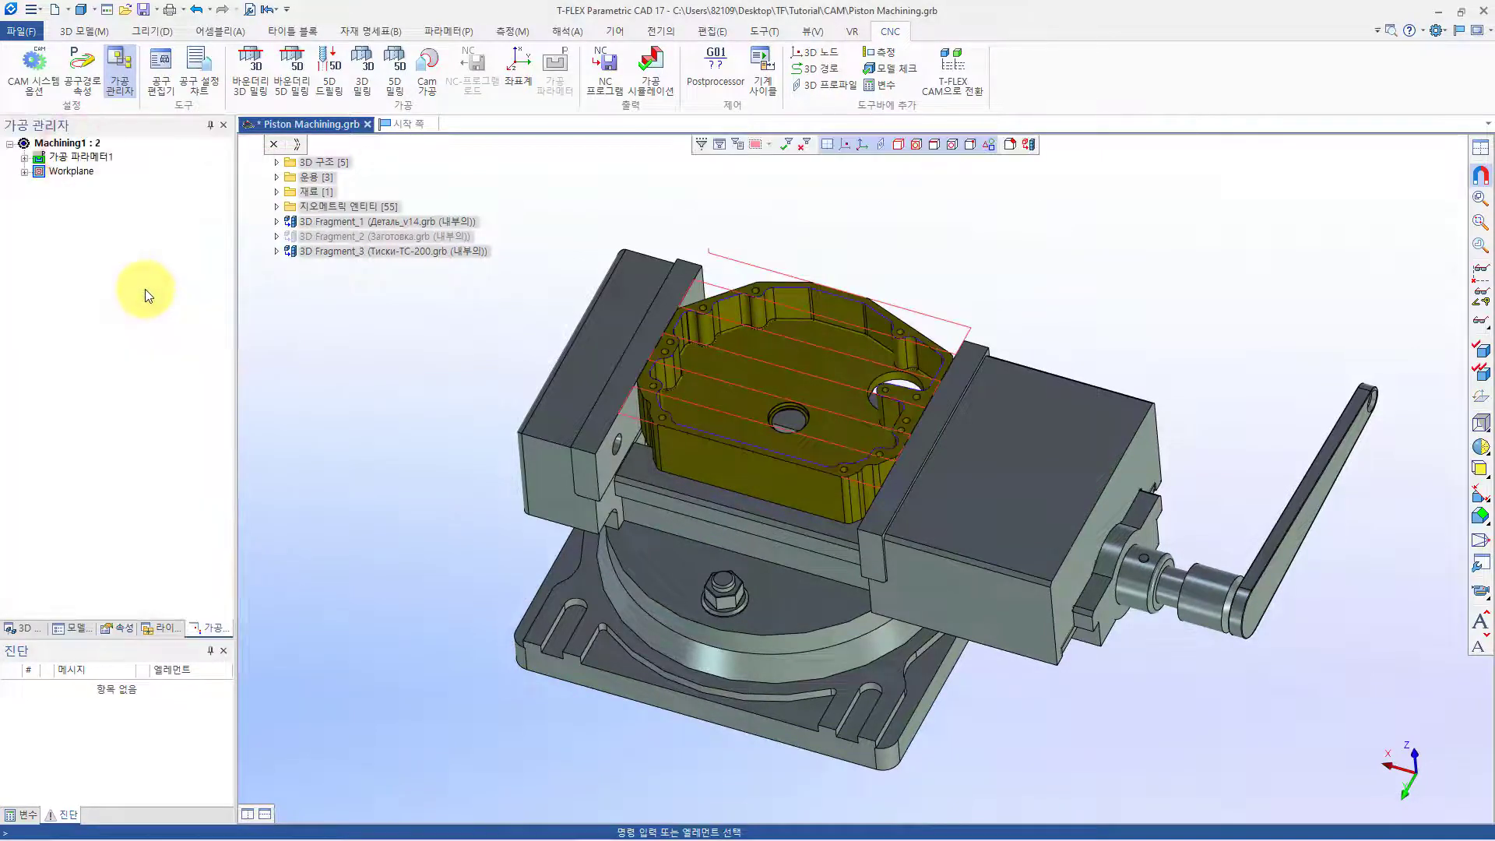
pyautogui.rightClick(81, 170)
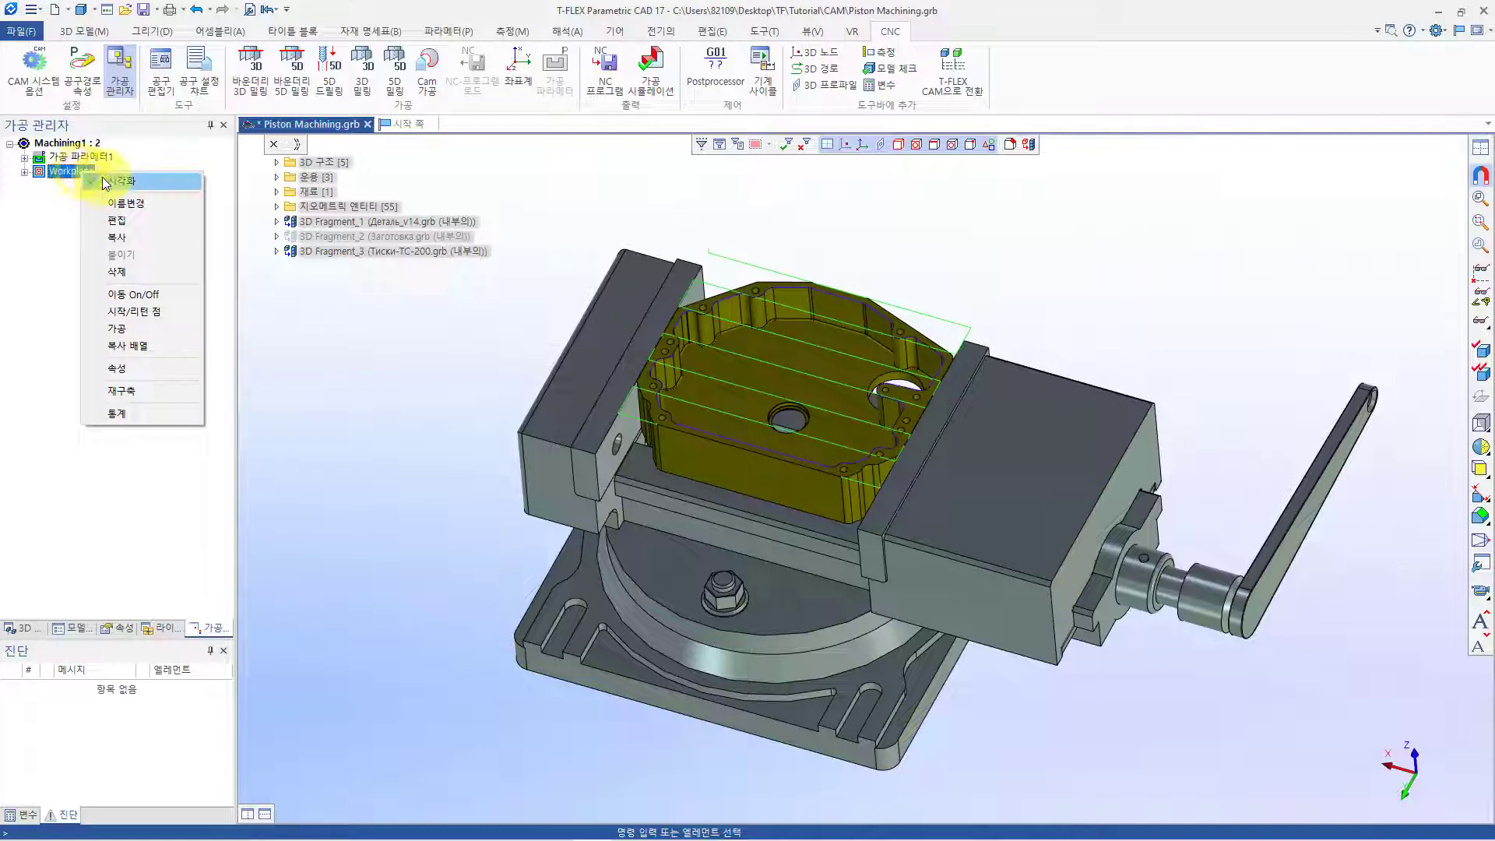
pyautogui.click(103, 181)
# Create another 3D pocket milling operation and name its toolpath Piston Machining
pyautogui.click(240, 86)
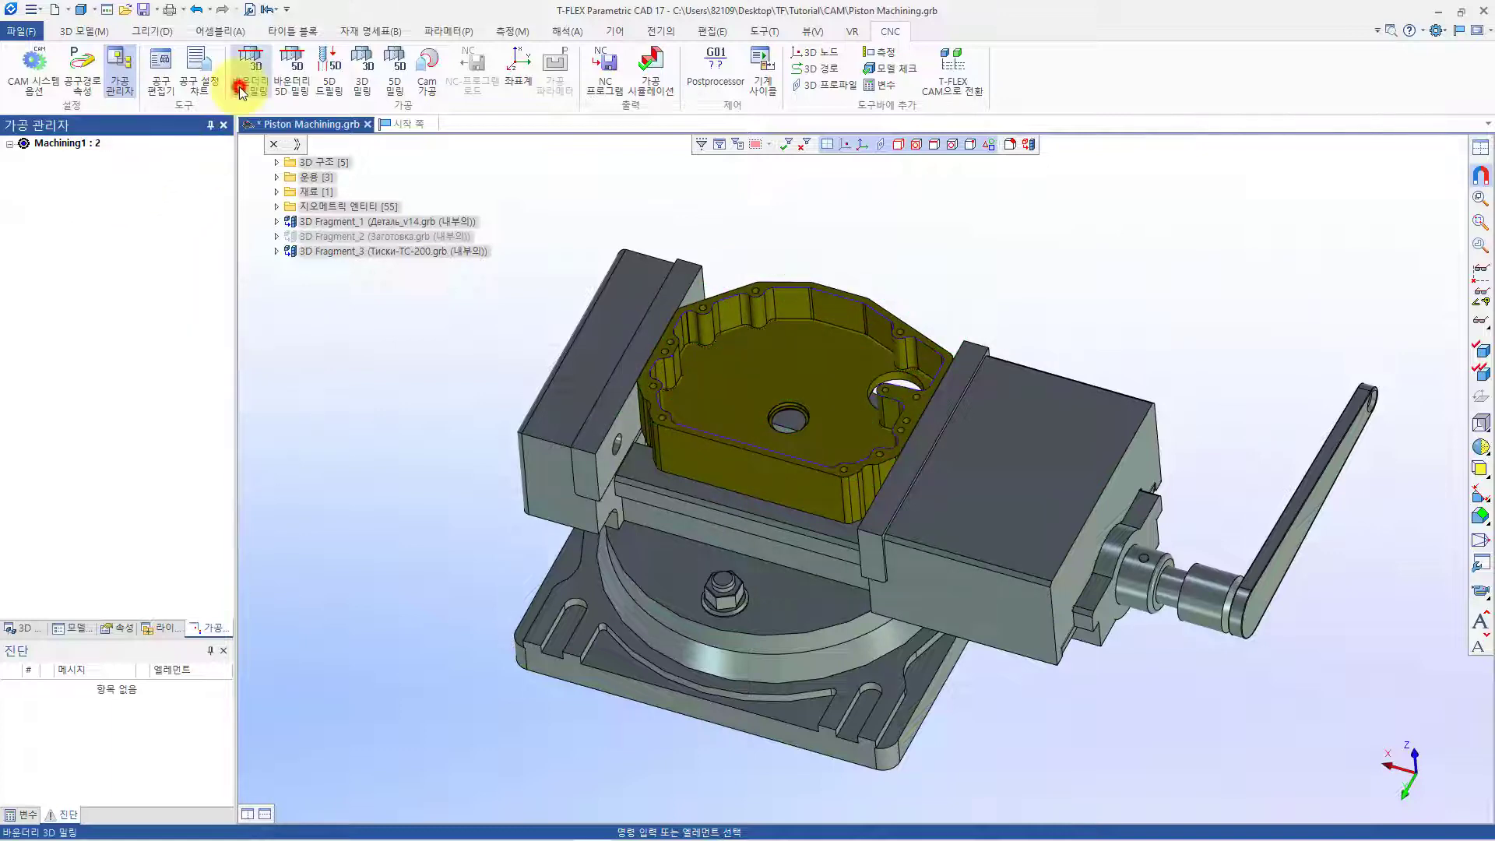
pyautogui.click(246, 345)
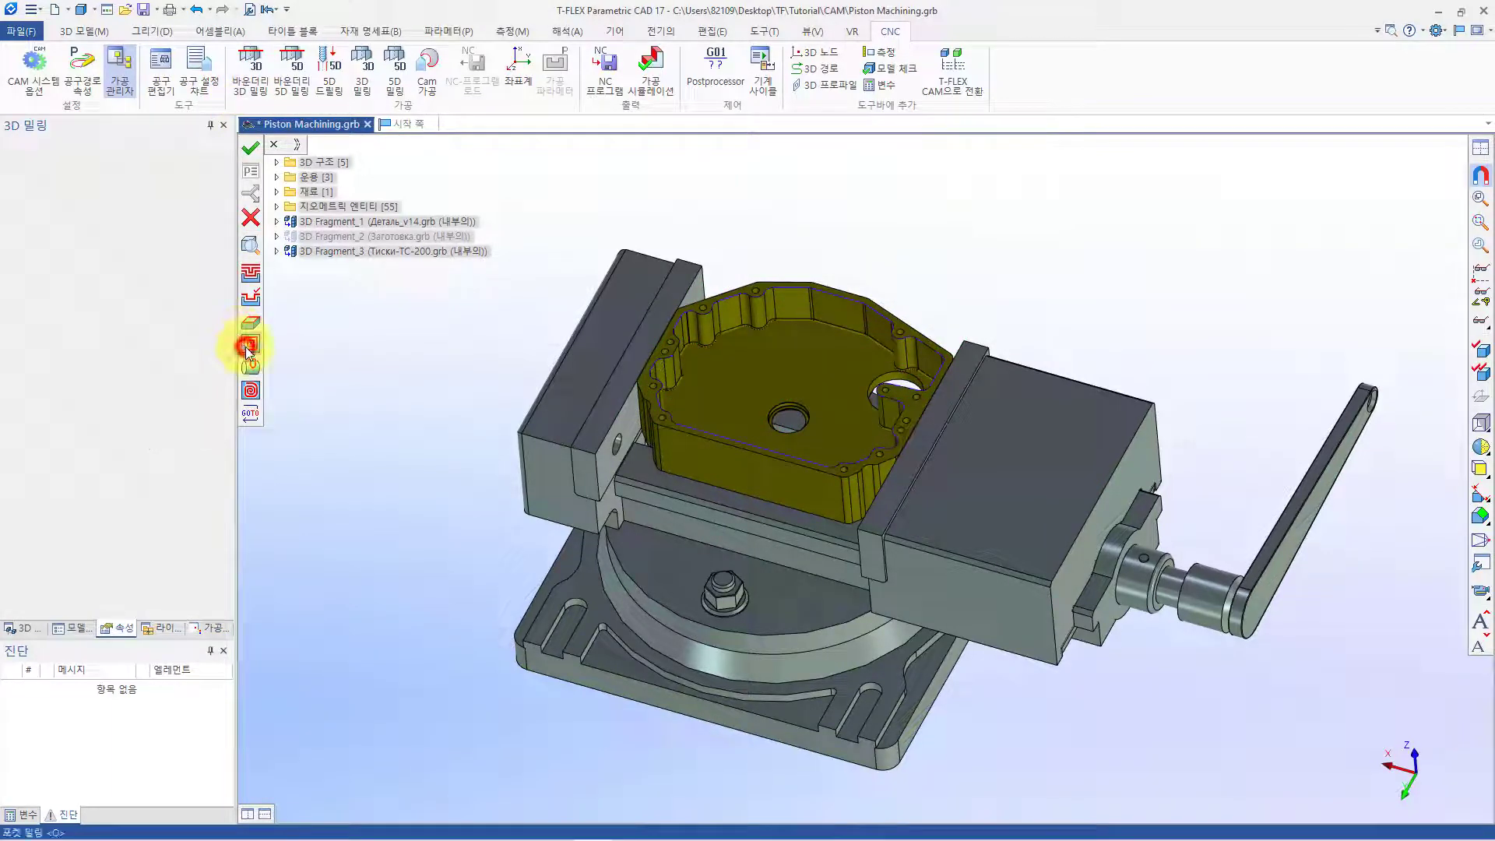
pyautogui.moveTo(126, 194); pyautogui.dragTo(44, 195)
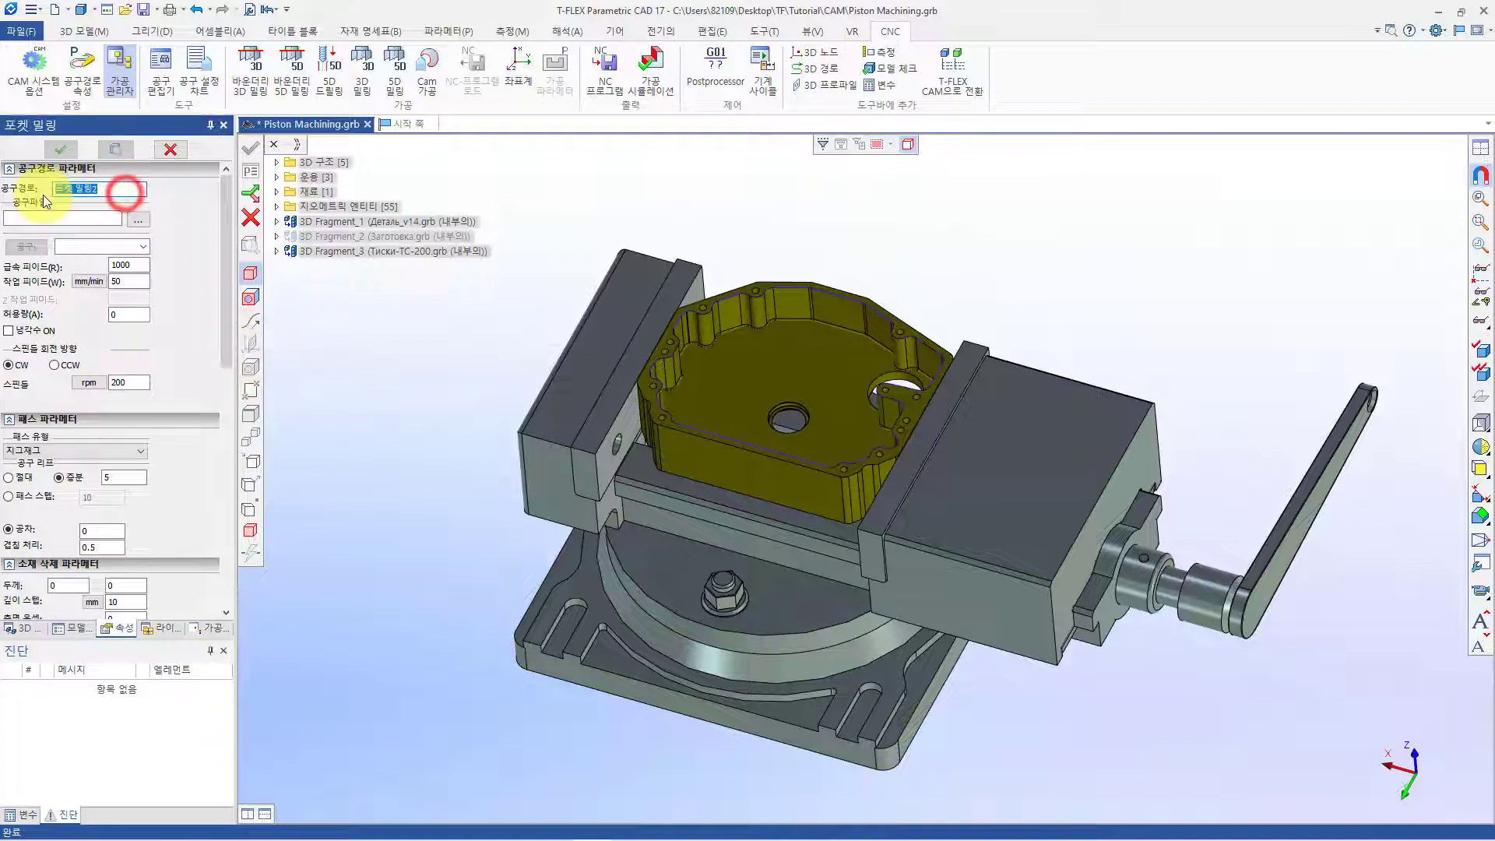
pyautogui.write('ㅍㅣ')
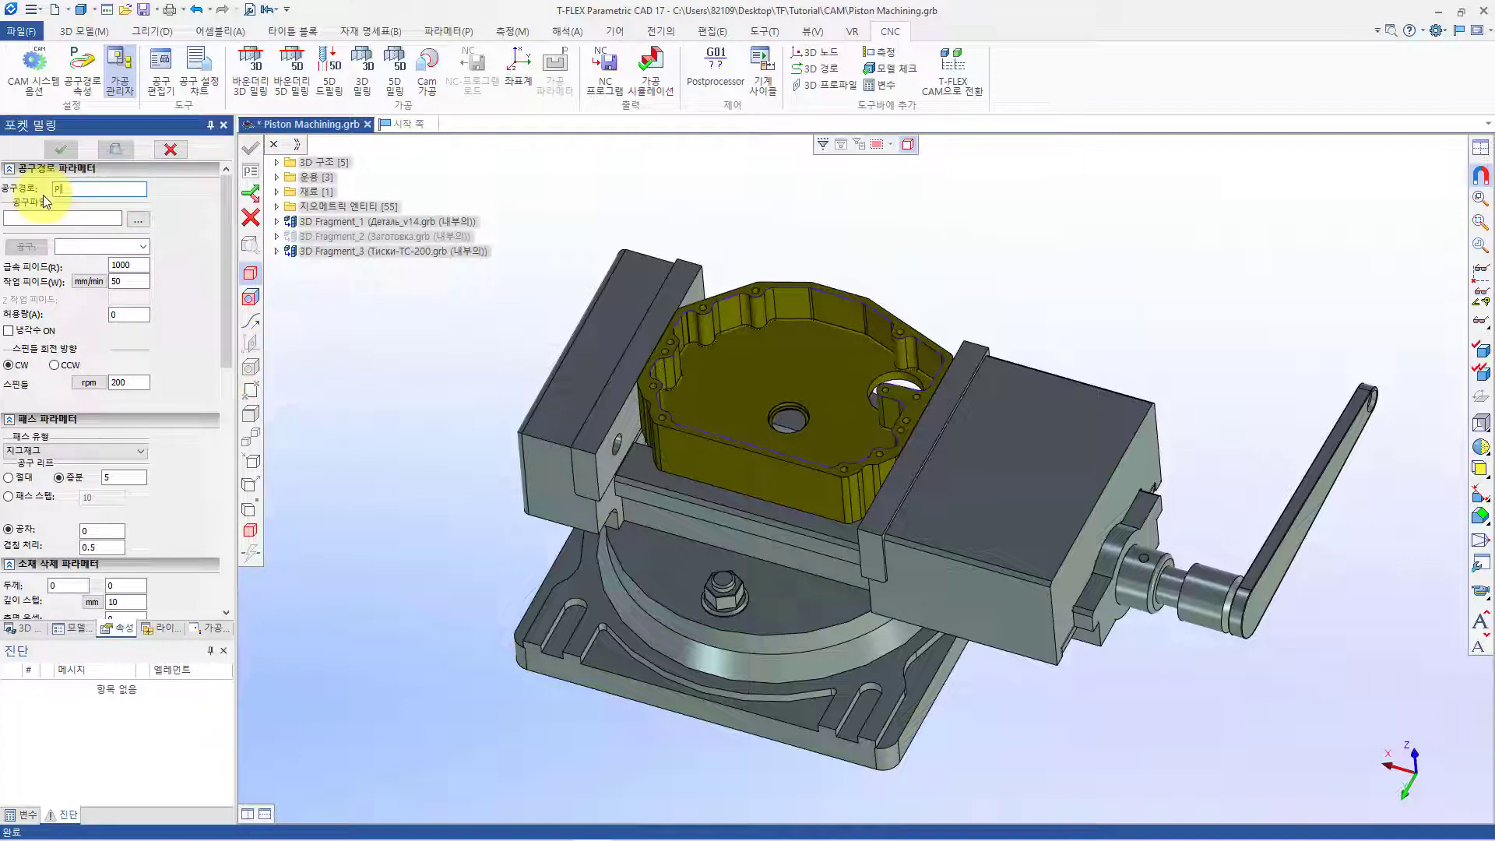
pyautogui.write('on Machining')
# Load tool.too as the tool file, choose tool 2(D25) and set the spindle speed to 2000 rpm
pyautogui.click(140, 220)
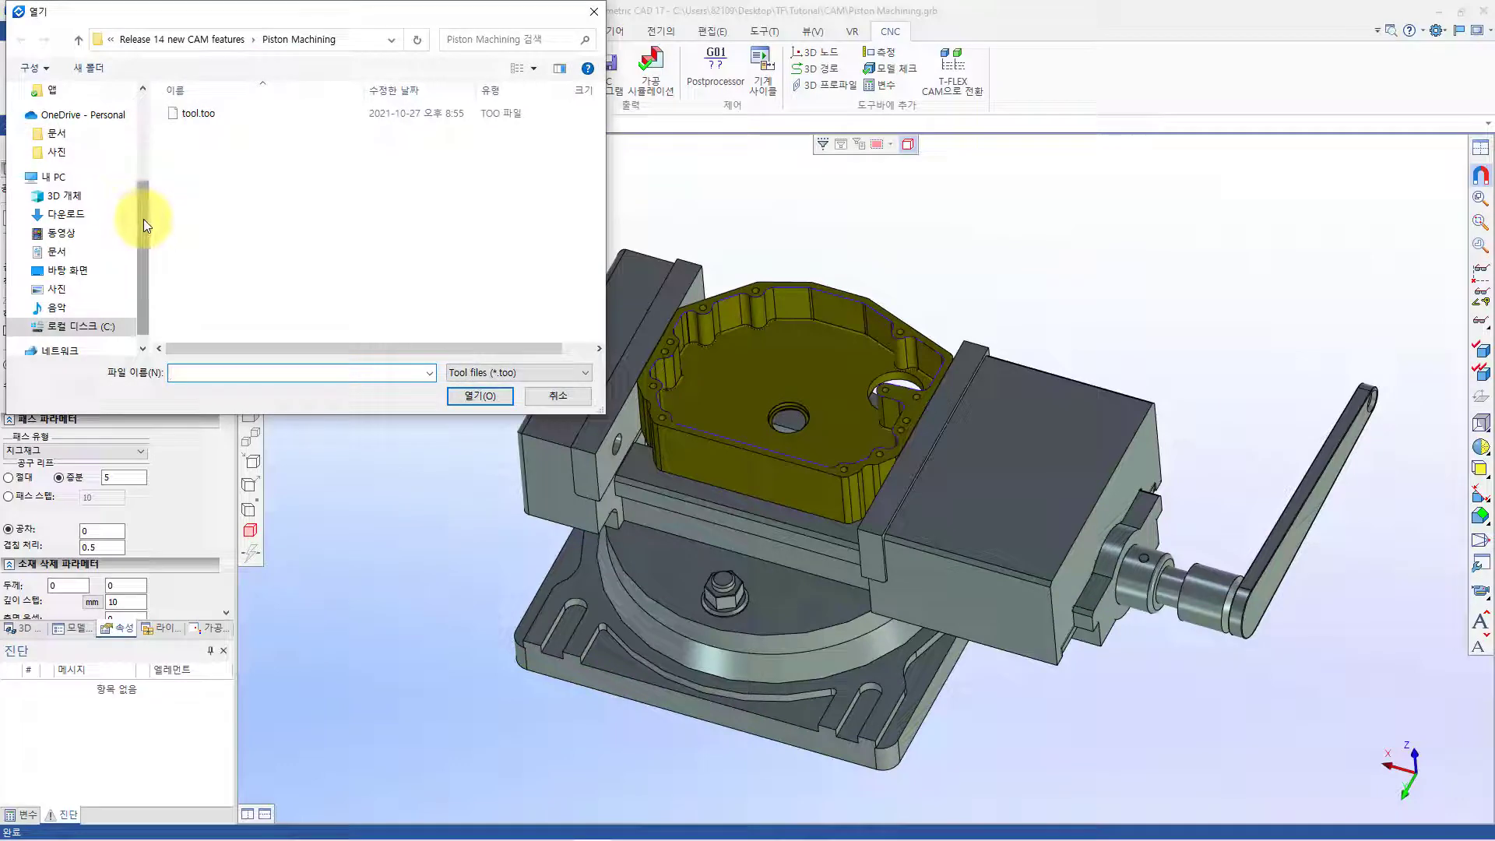
pyautogui.click(199, 113)
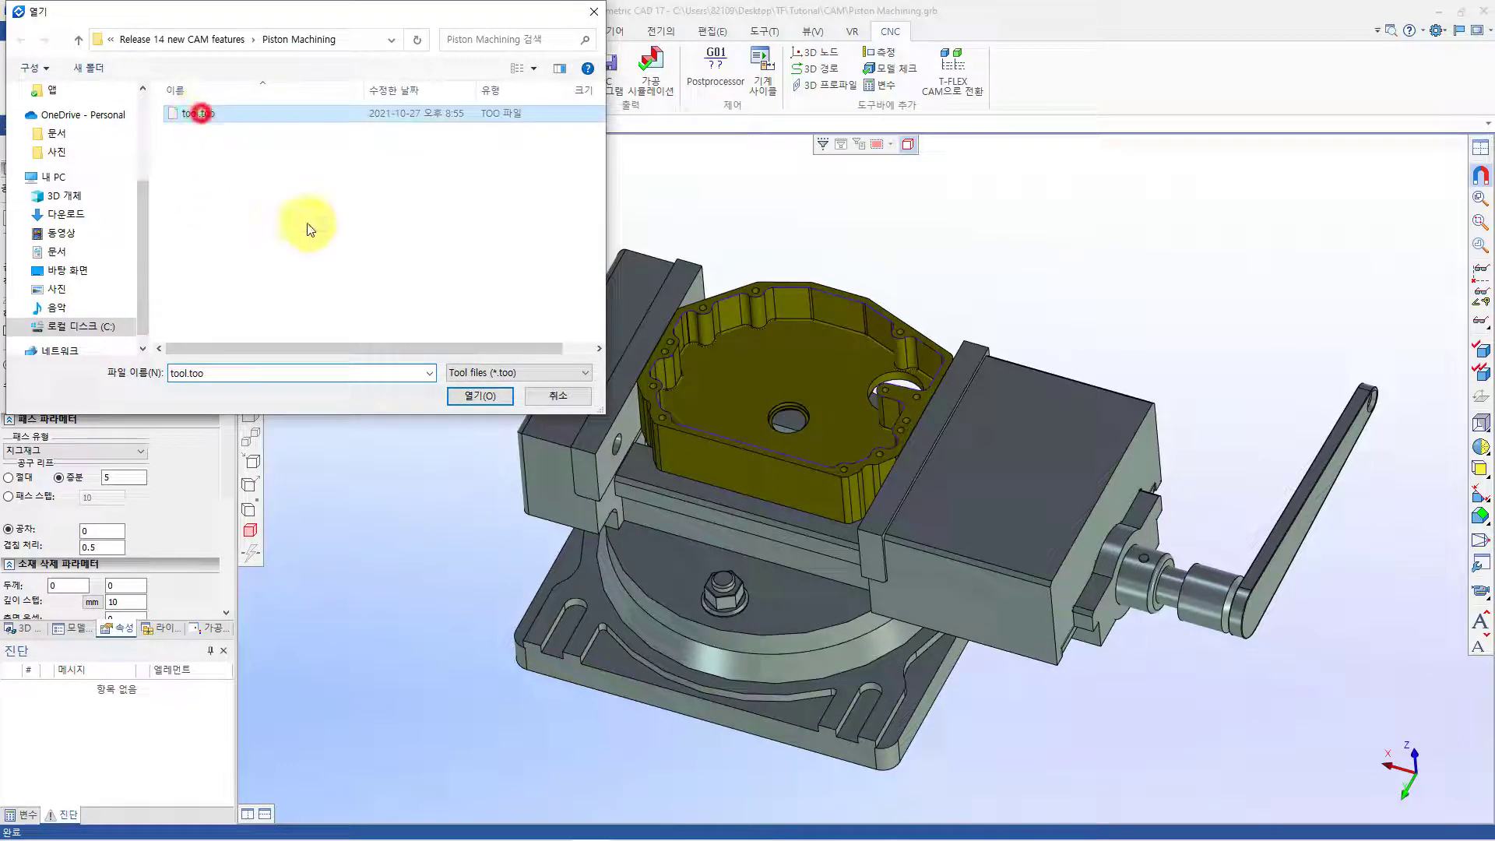
pyautogui.click(455, 395)
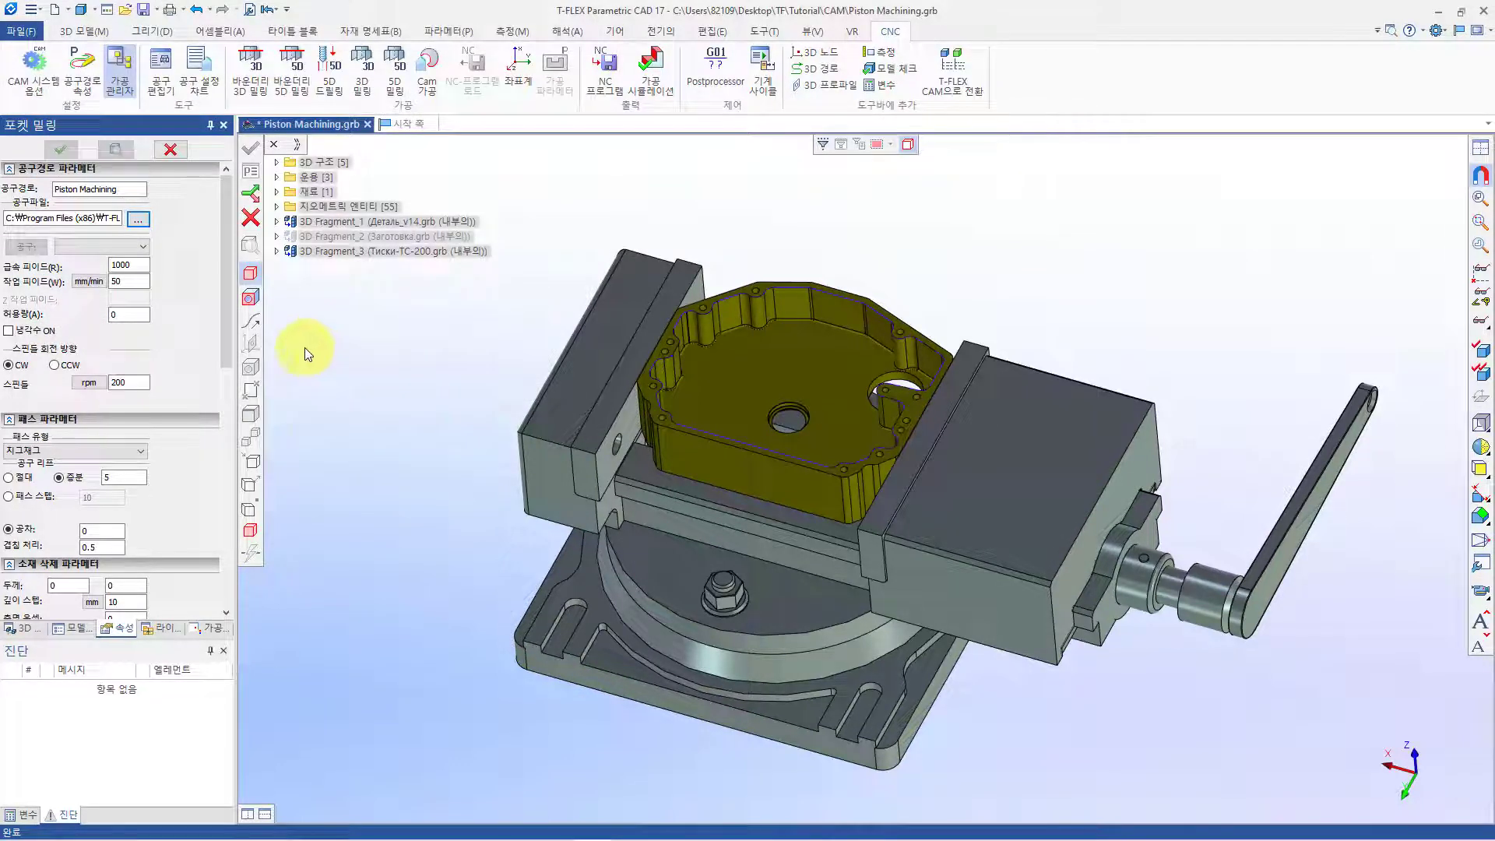
pyautogui.click(143, 246)
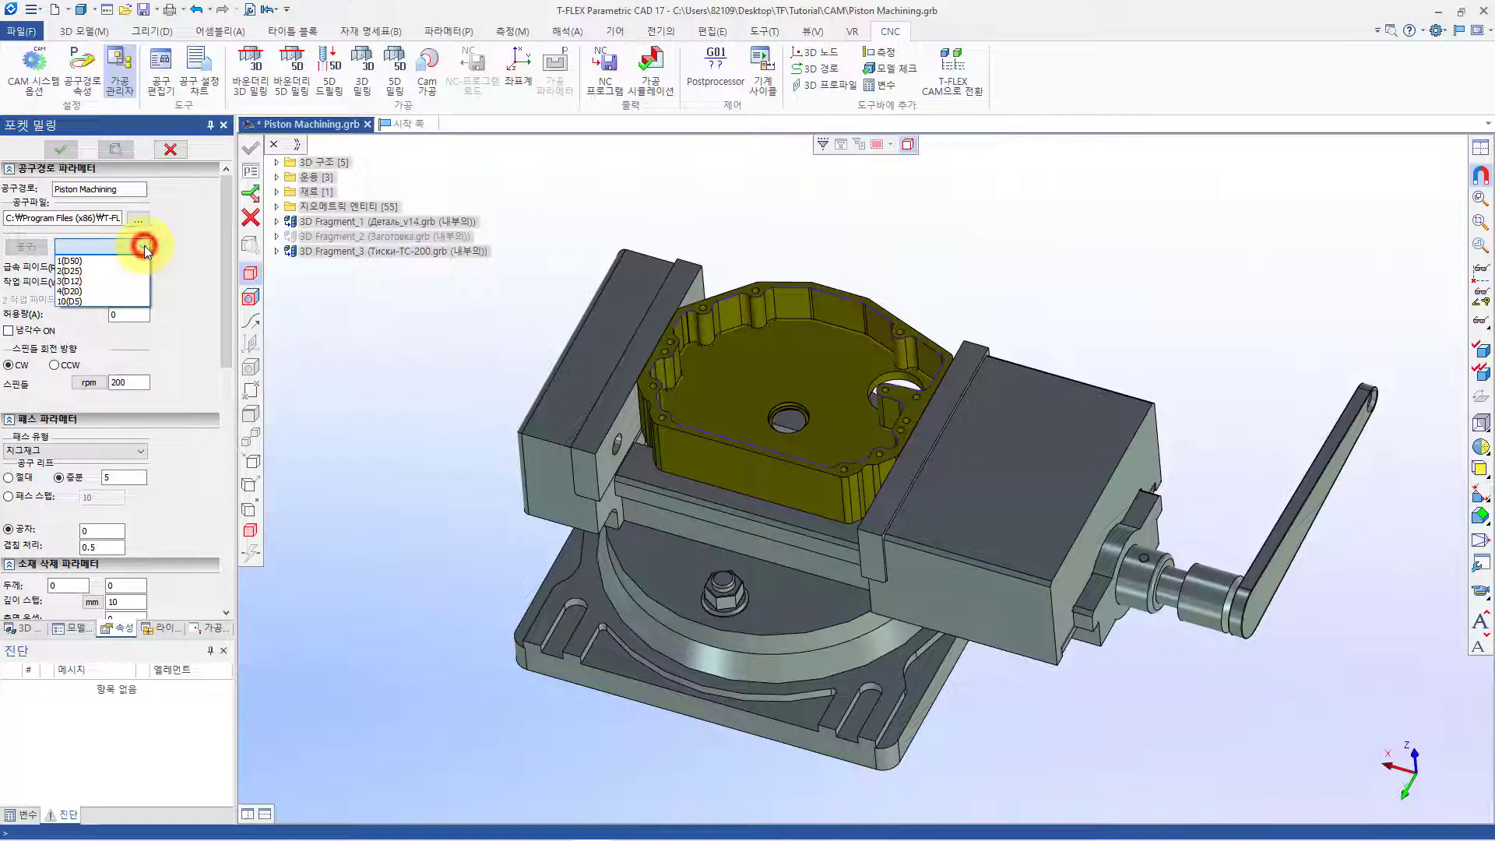
pyautogui.click(97, 271)
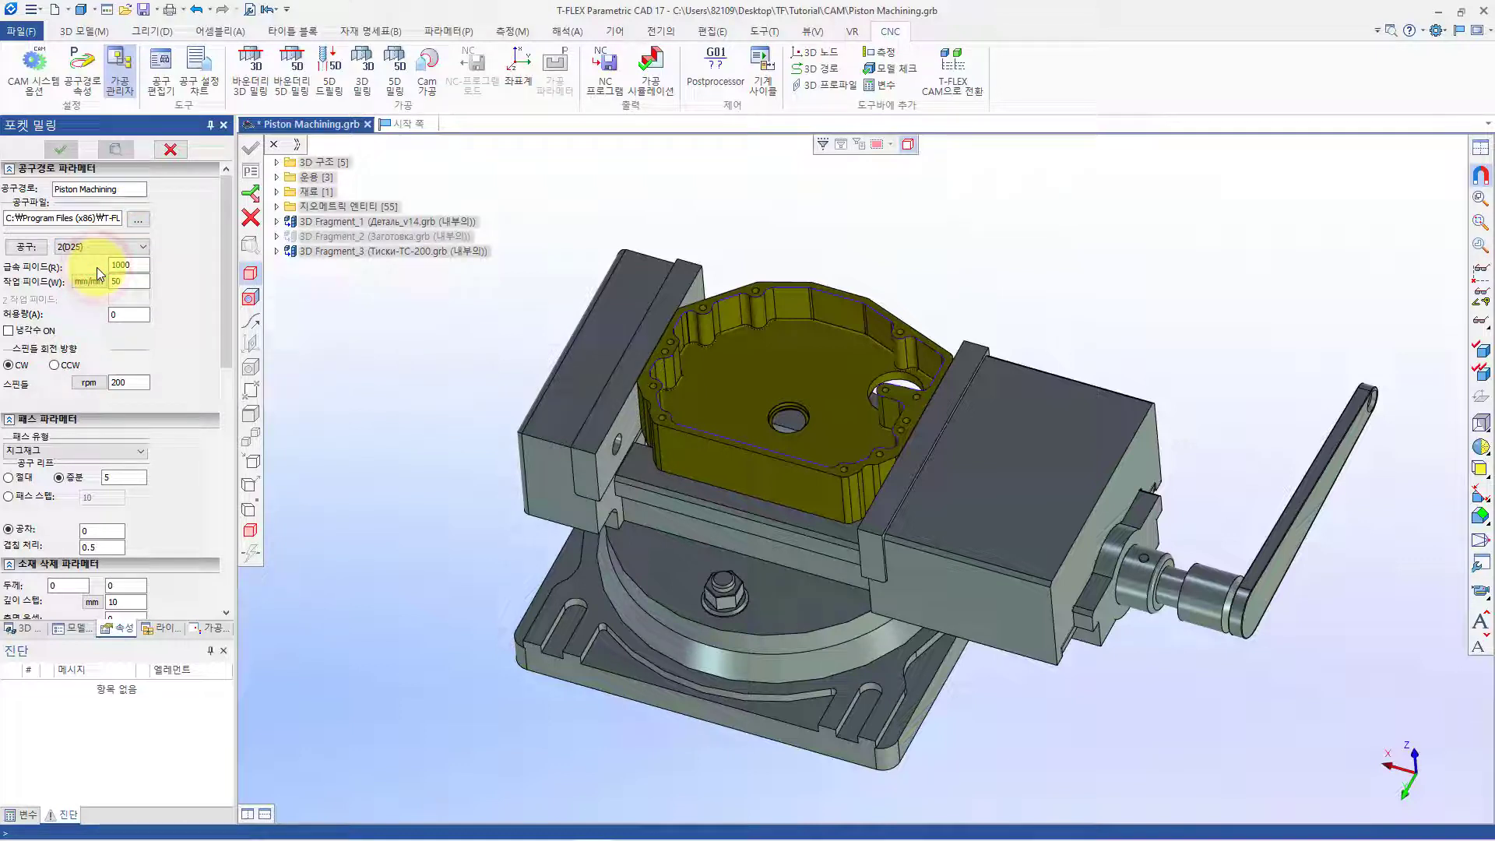
pyautogui.doubleClick(124, 381)
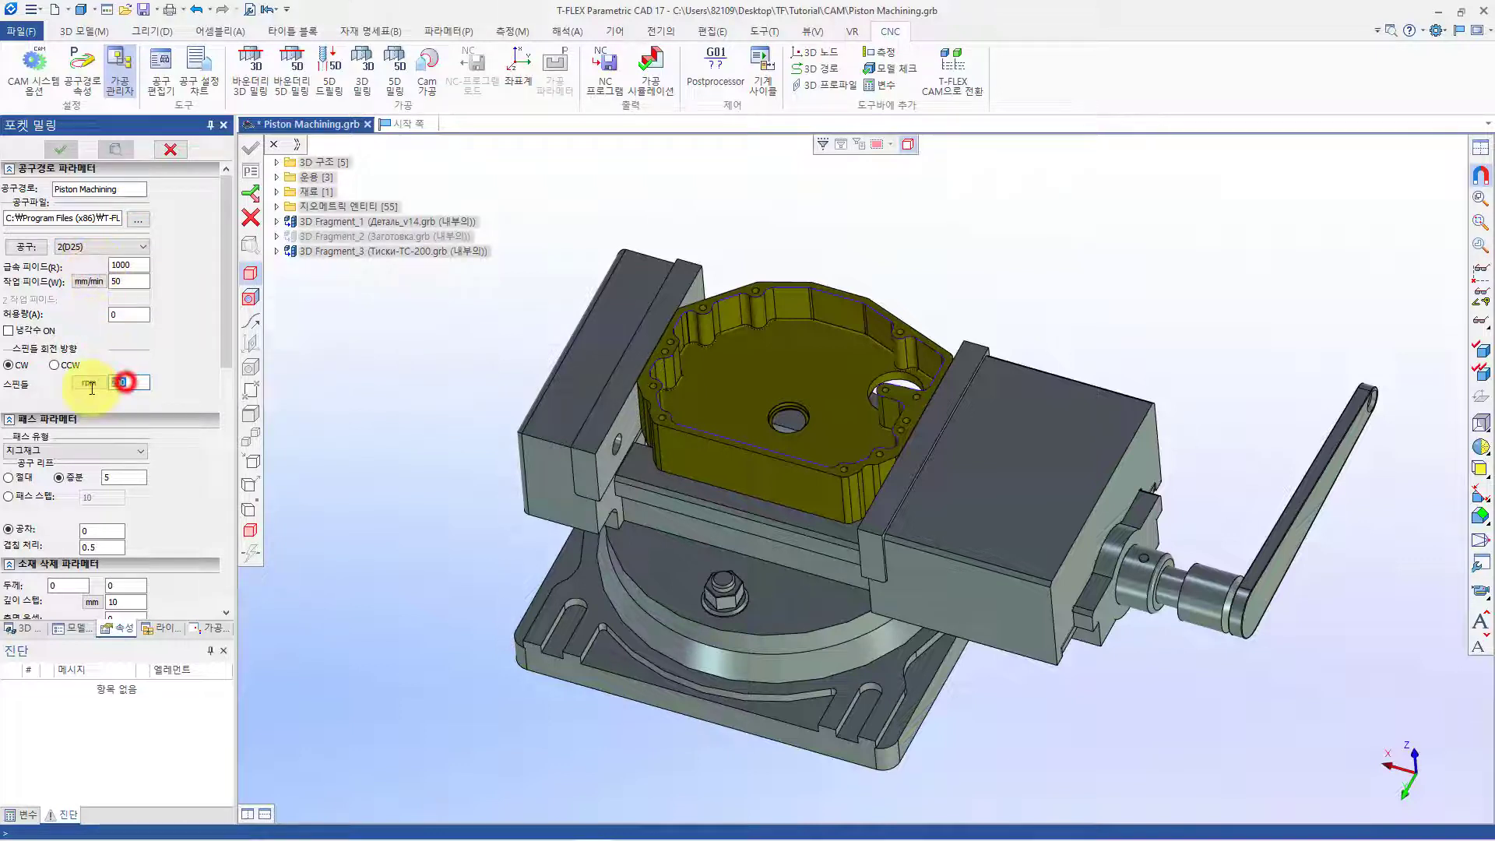
pyautogui.write('2000')
# Set the path type to zigzag with linear tracking (직선추적의 지그재그) and the incremental tool lift to 50
pyautogui.moveTo(226, 338); pyautogui.dragTo(212, 446)
pyautogui.click(118, 192)
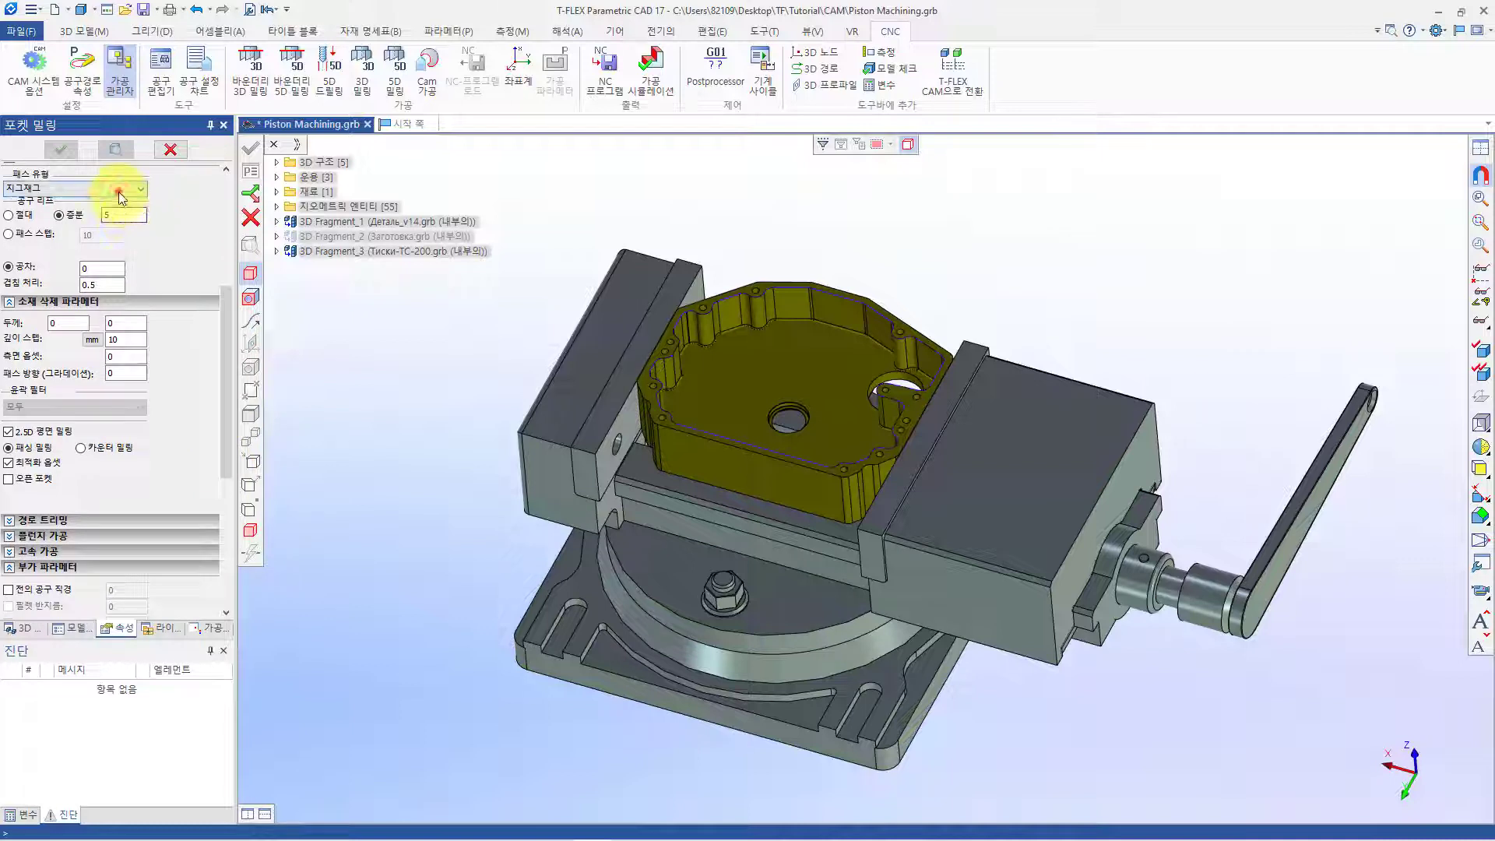
pyautogui.click(76, 209)
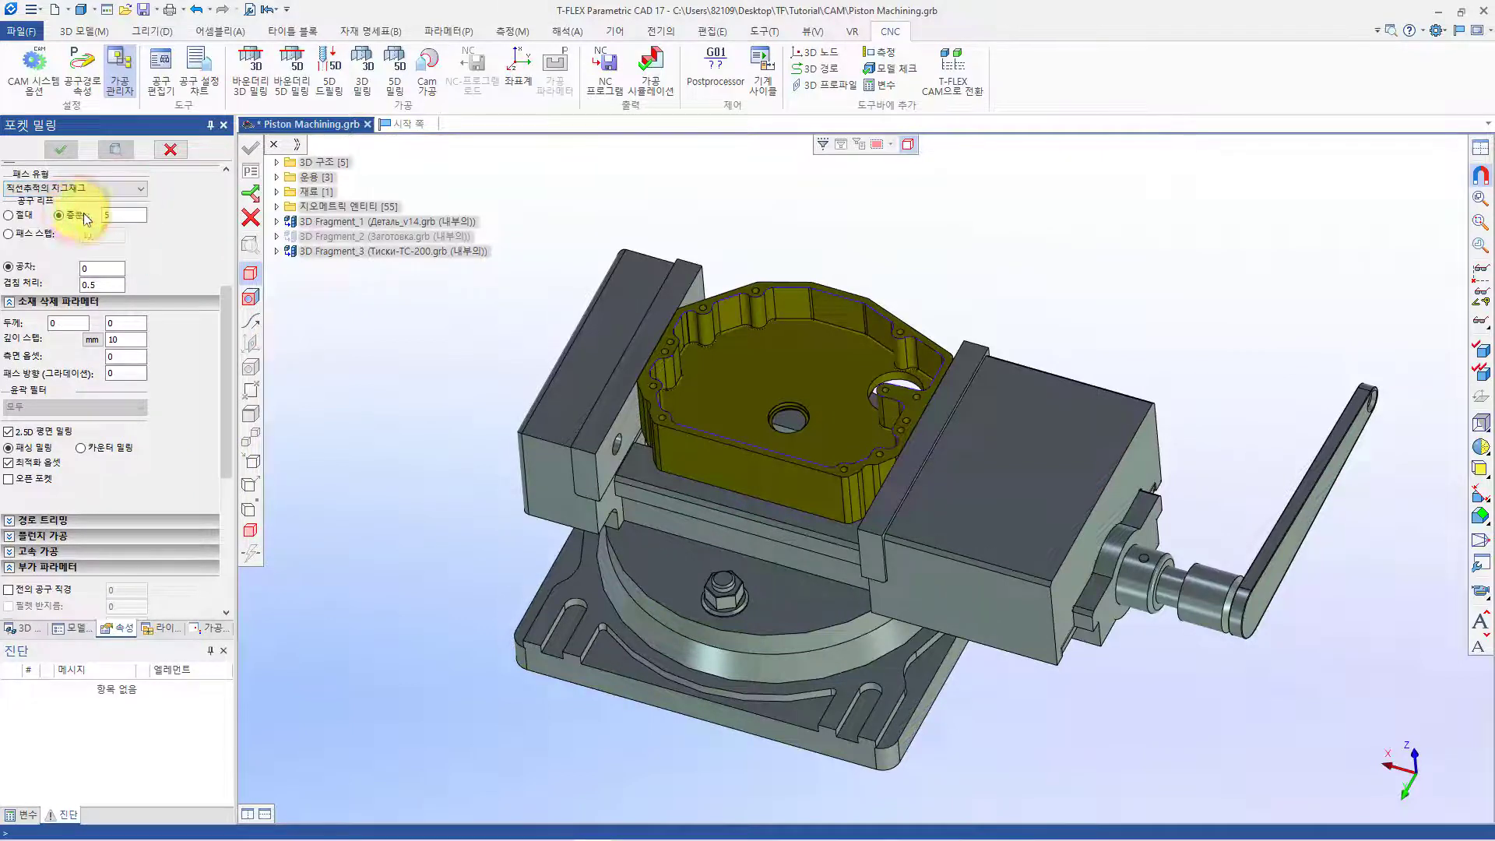
pyautogui.doubleClick(101, 217)
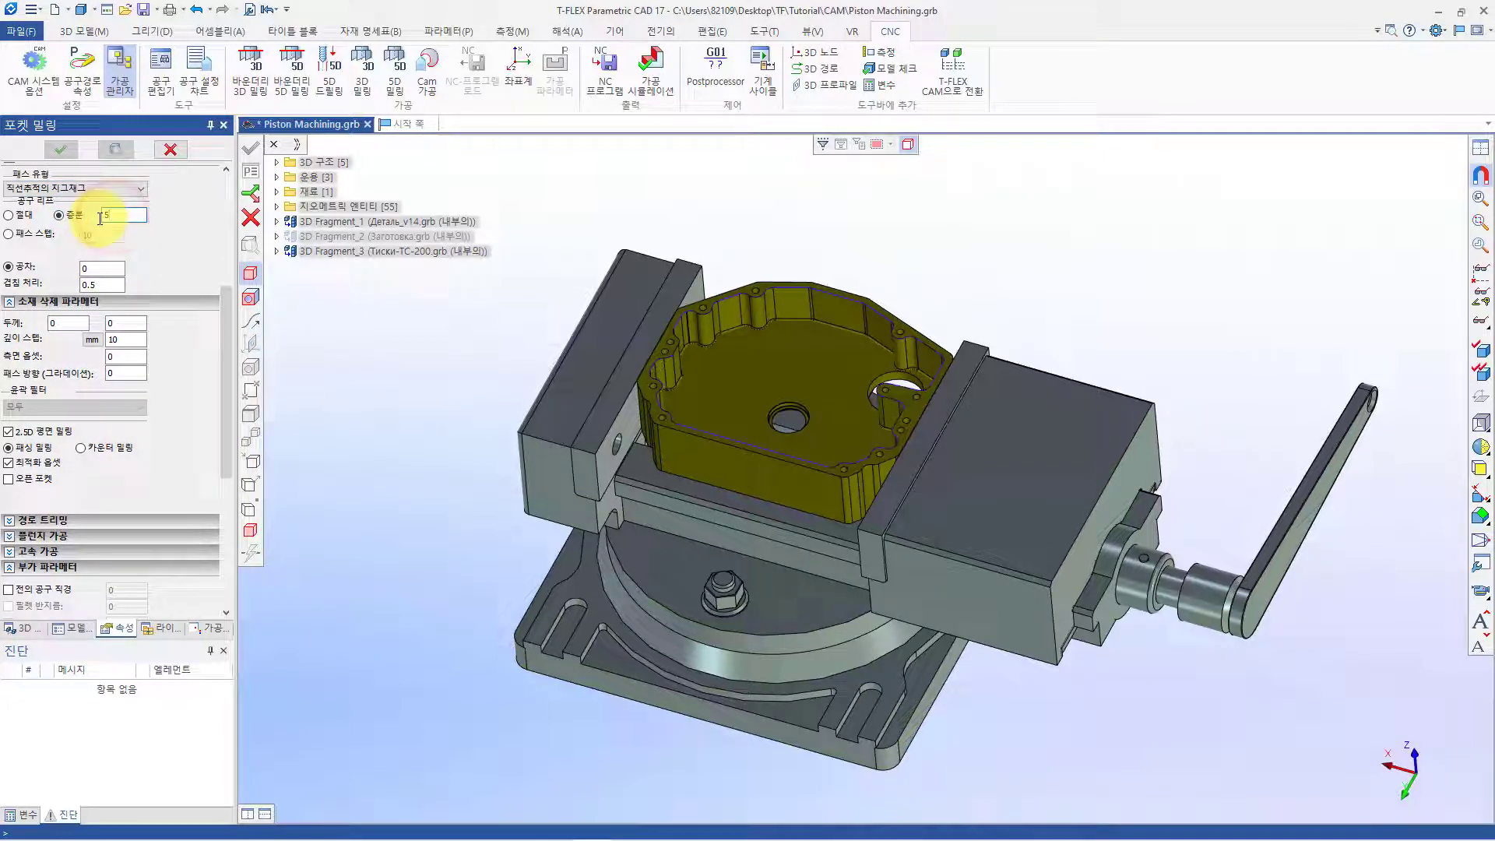
pyautogui.write('50')
# Set the material removal depth step to 30 mm and the side offset to 1
pyautogui.moveTo(222, 303); pyautogui.dragTo(225, 370)
pyautogui.click(122, 209)
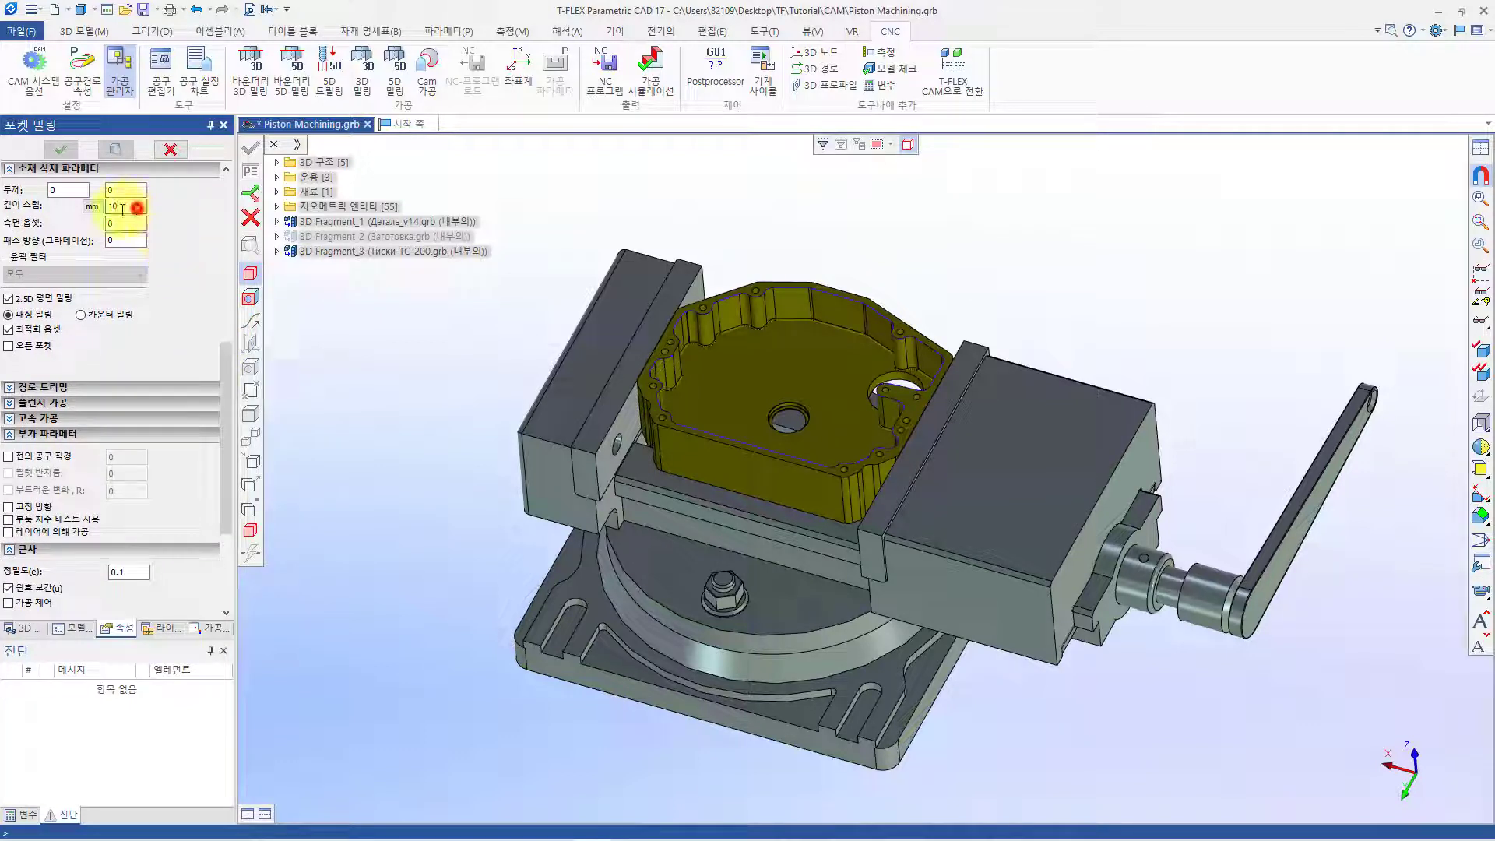
pyautogui.moveTo(122, 209); pyautogui.dragTo(105, 210)
pyautogui.click(110, 225)
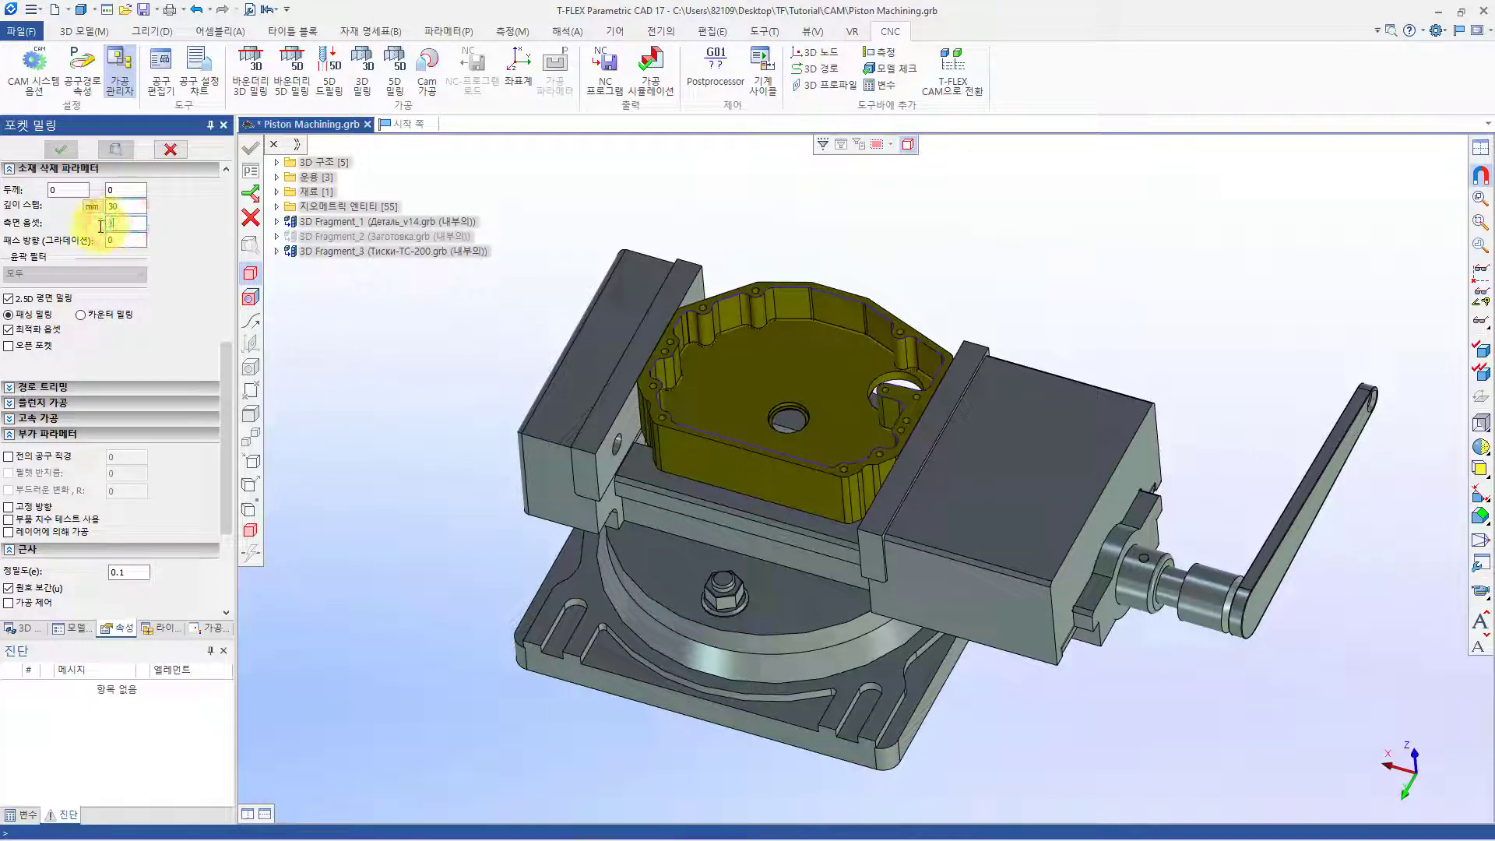
# Turn on plunge machining for the Piston Machining toolpath with a step of 10
pyautogui.moveTo(218, 364); pyautogui.dragTo(226, 394)
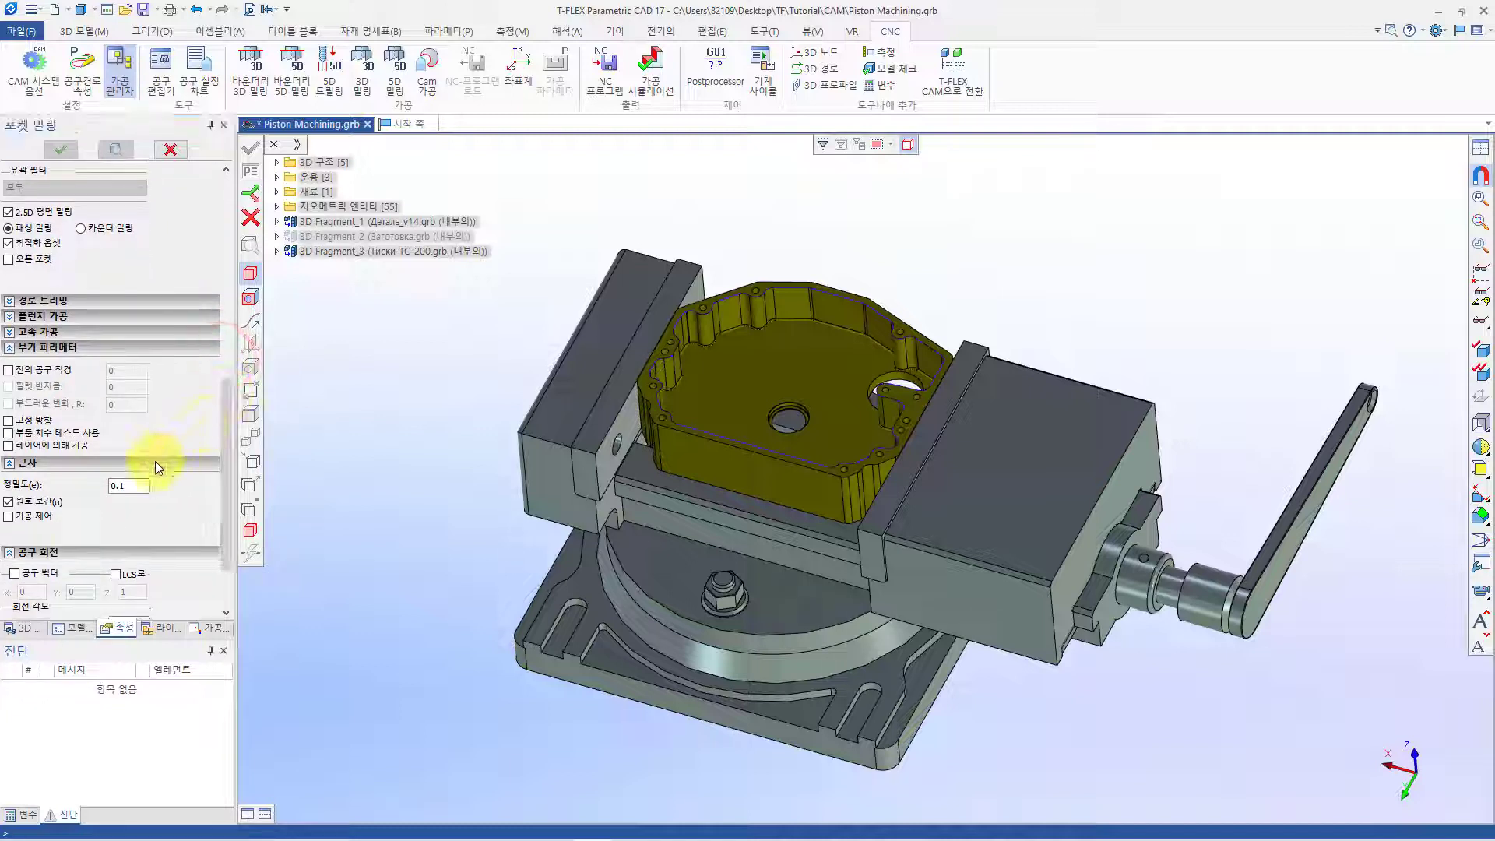
pyautogui.click(101, 319)
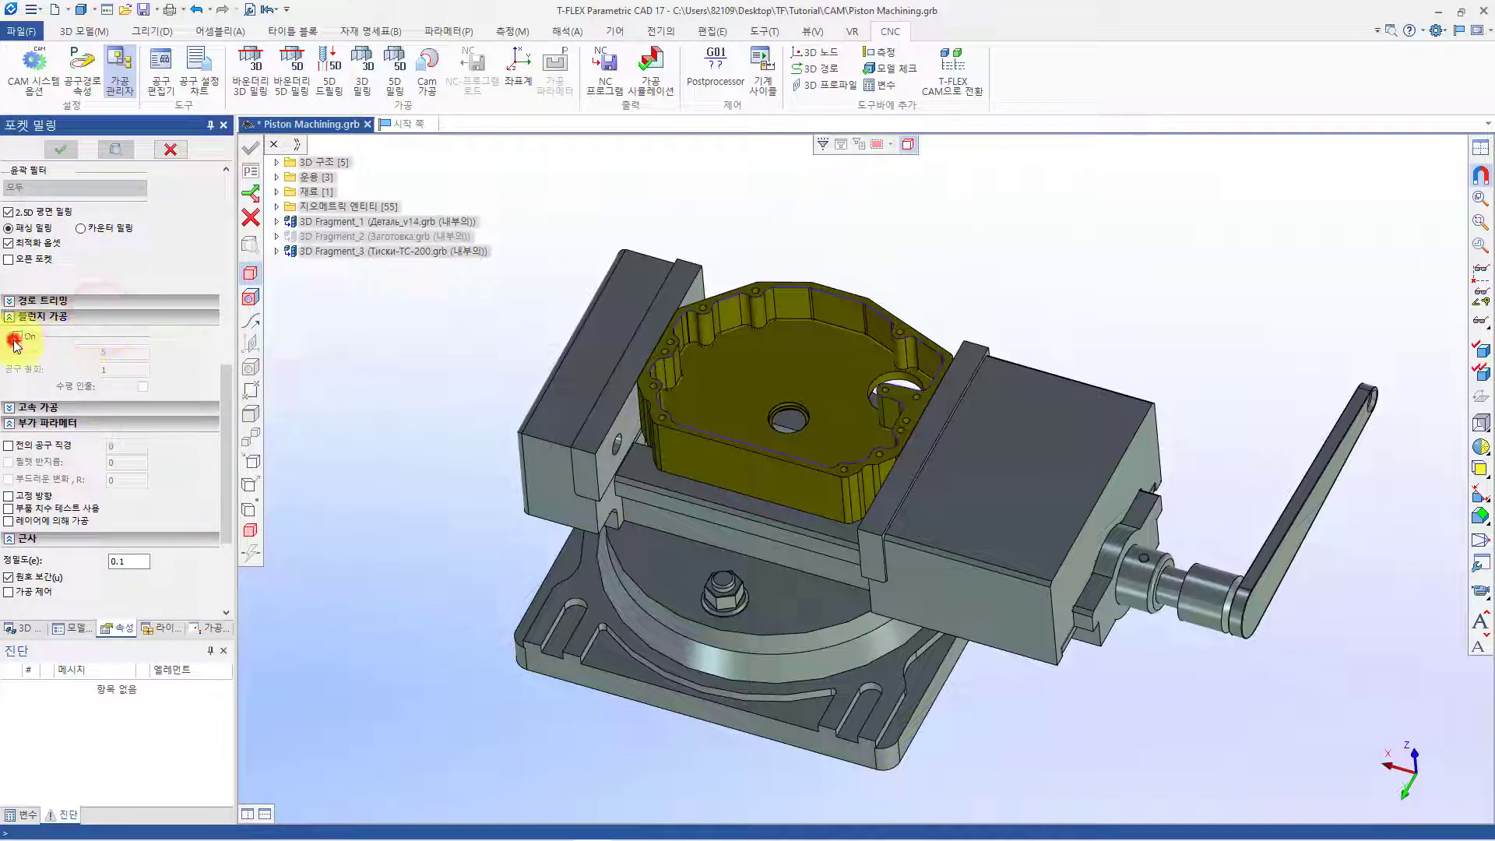
pyautogui.click(17, 336)
pyautogui.click(110, 353)
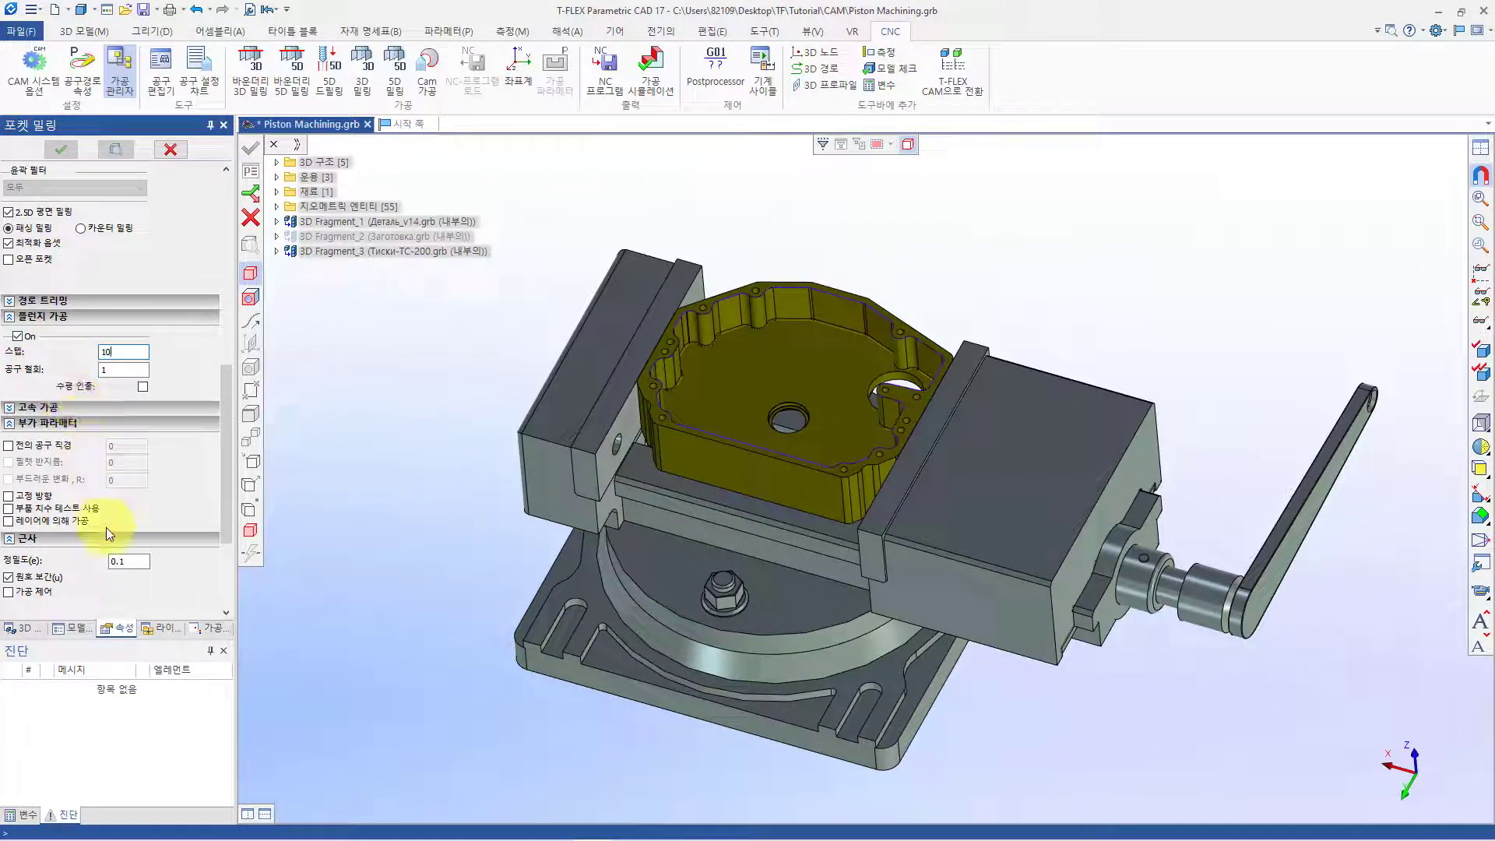
# Collapse the additional parameters and set the approximation accuracy to 0.01
pyautogui.click(91, 425)
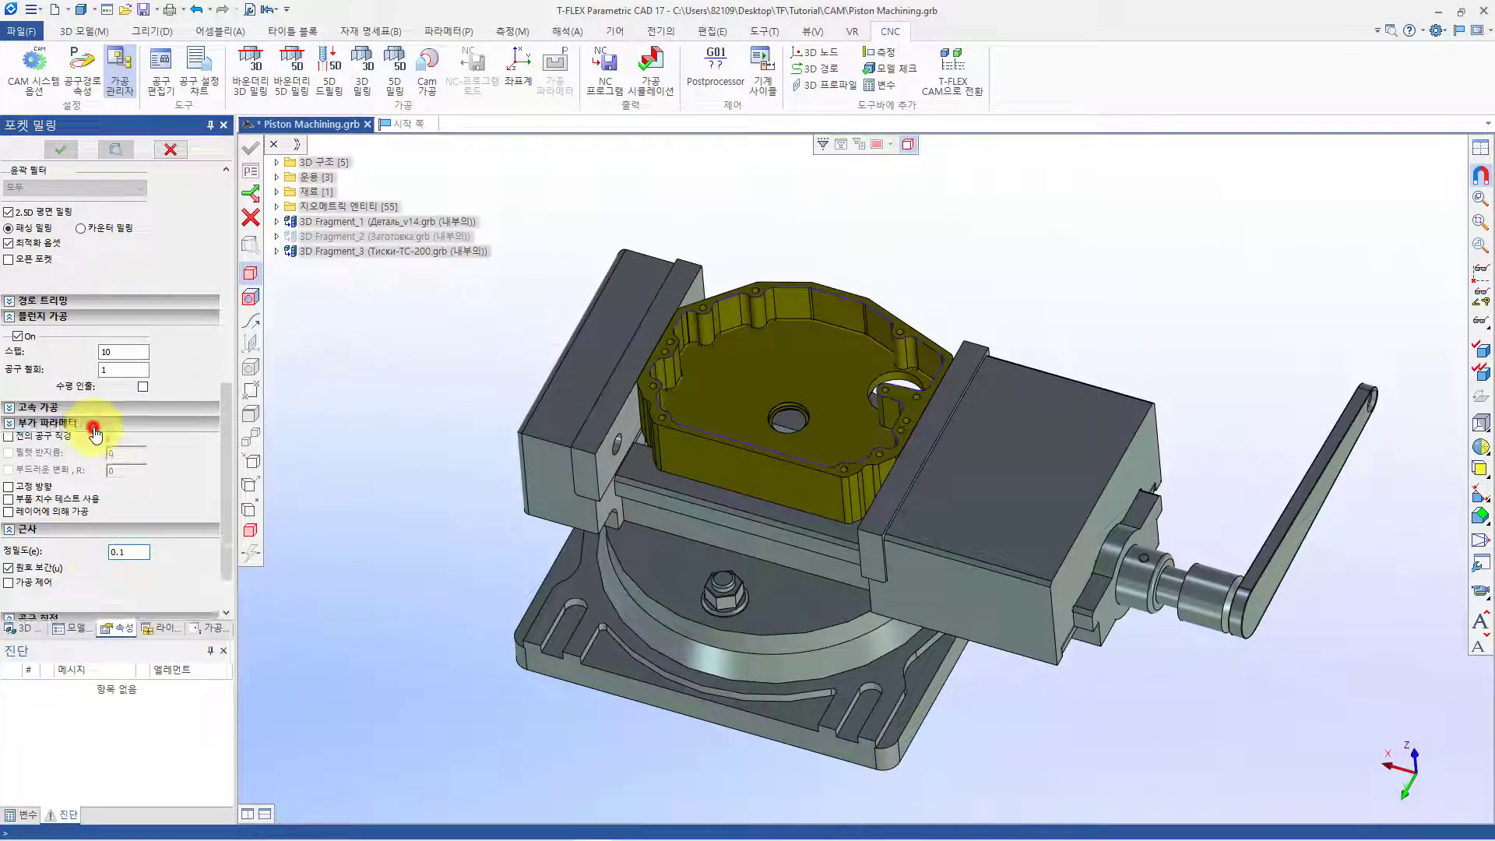
pyautogui.moveTo(131, 465); pyautogui.dragTo(96, 464)
pyautogui.write('0')
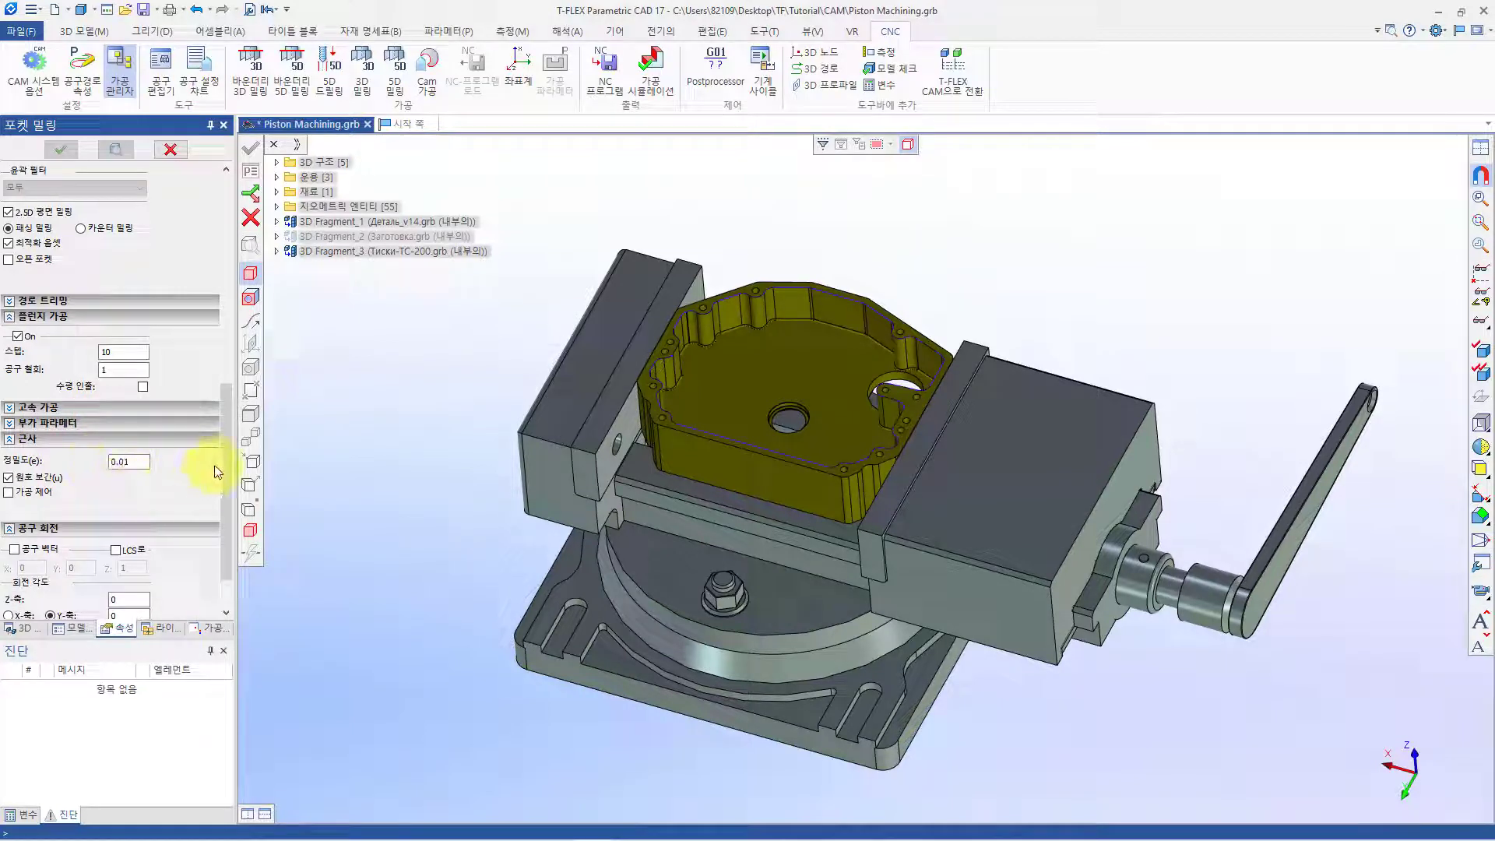
# Assign the part's inner pocket floor face as the machining geometry and restrict the contour filter to outer contours only (외측만)
pyautogui.scroll(-2, 217, 472)
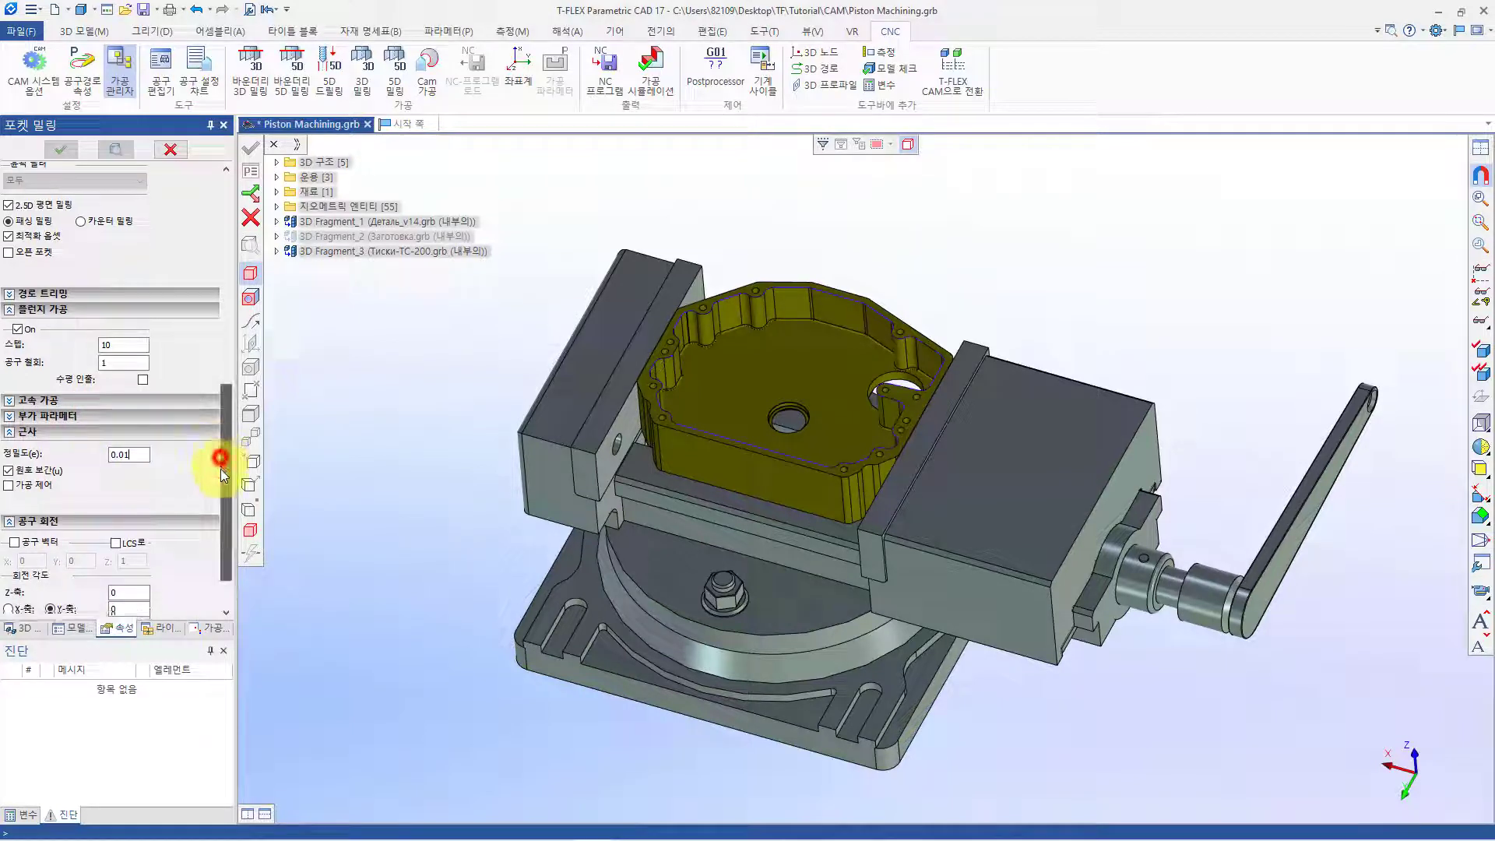
pyautogui.click(250, 300)
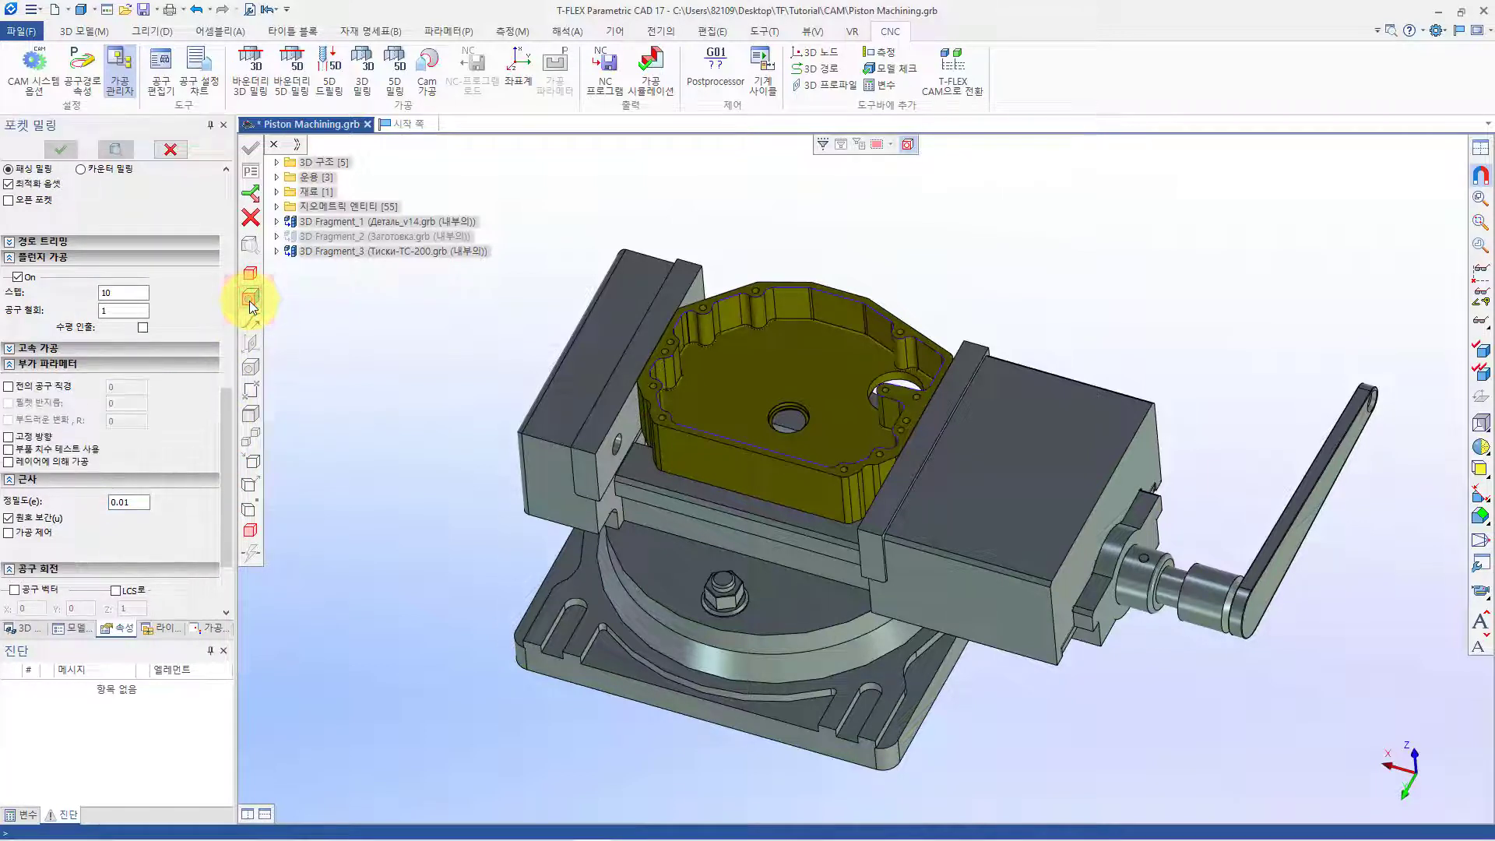
pyautogui.click(732, 381)
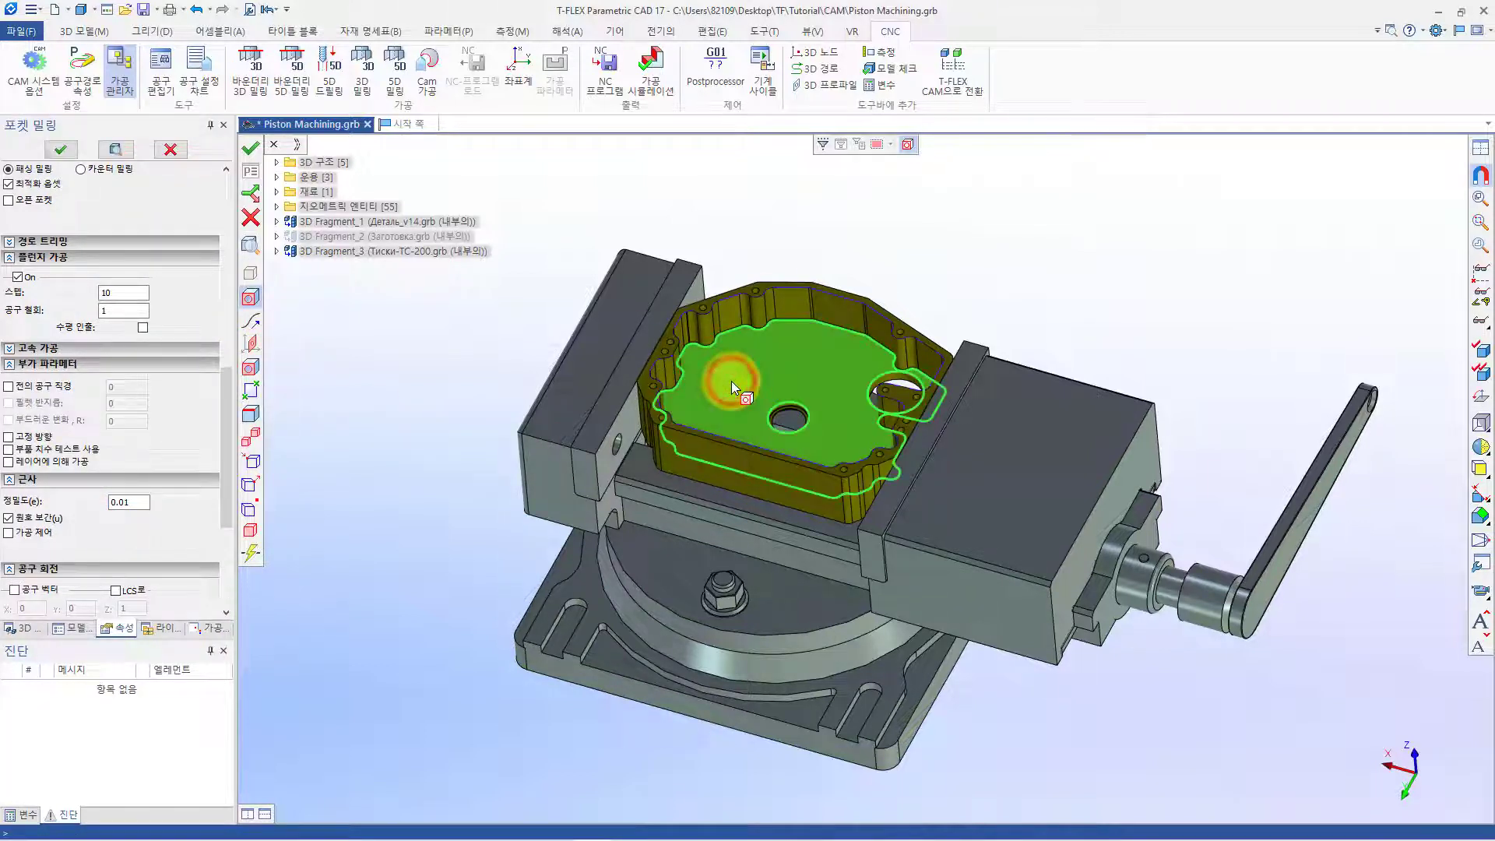
pyautogui.moveTo(226, 403); pyautogui.dragTo(230, 310)
pyautogui.click(123, 537)
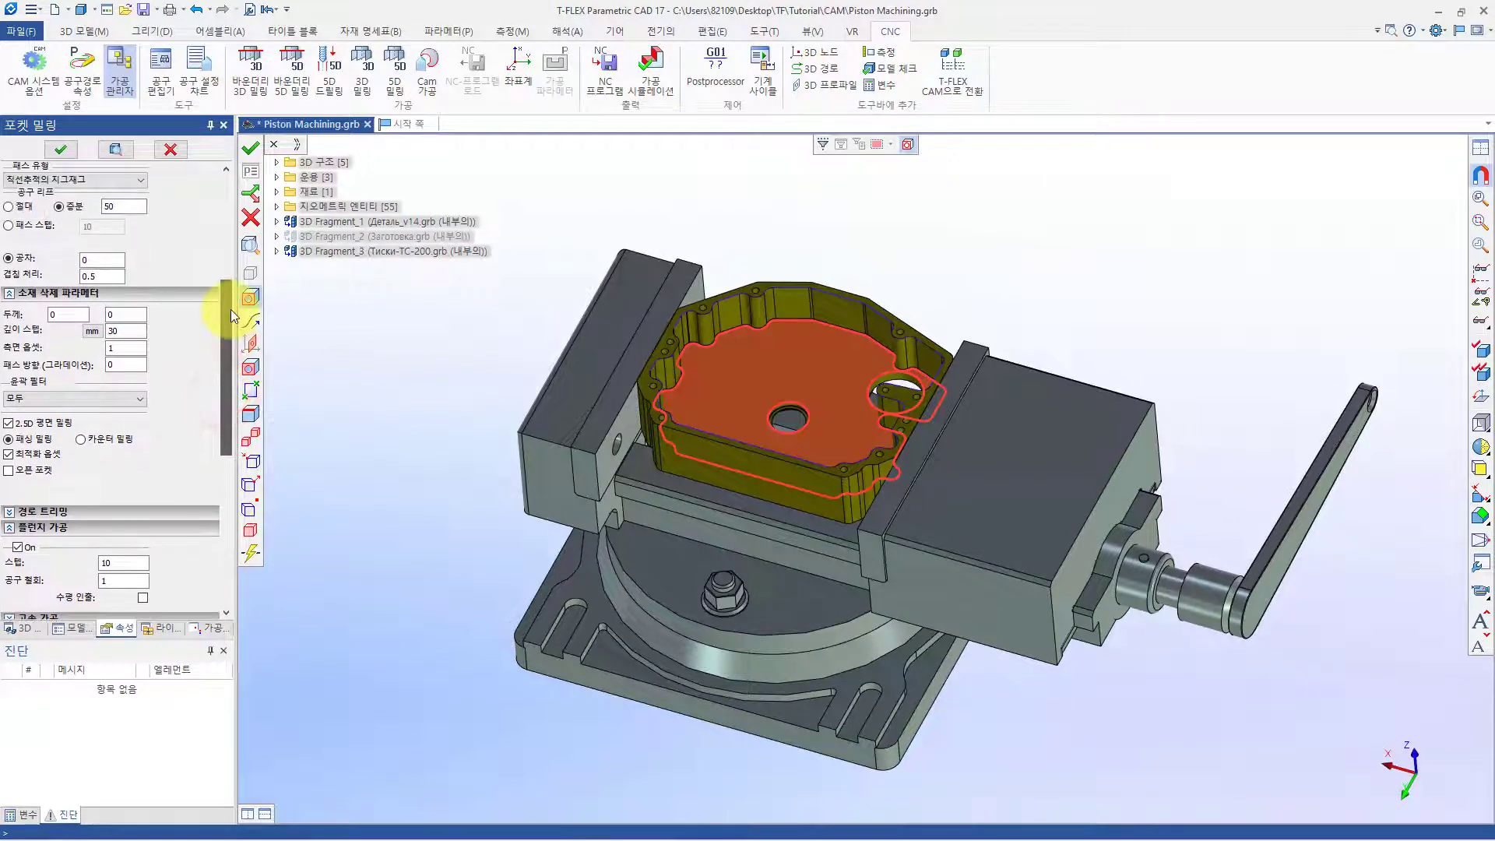
pyautogui.click(133, 399)
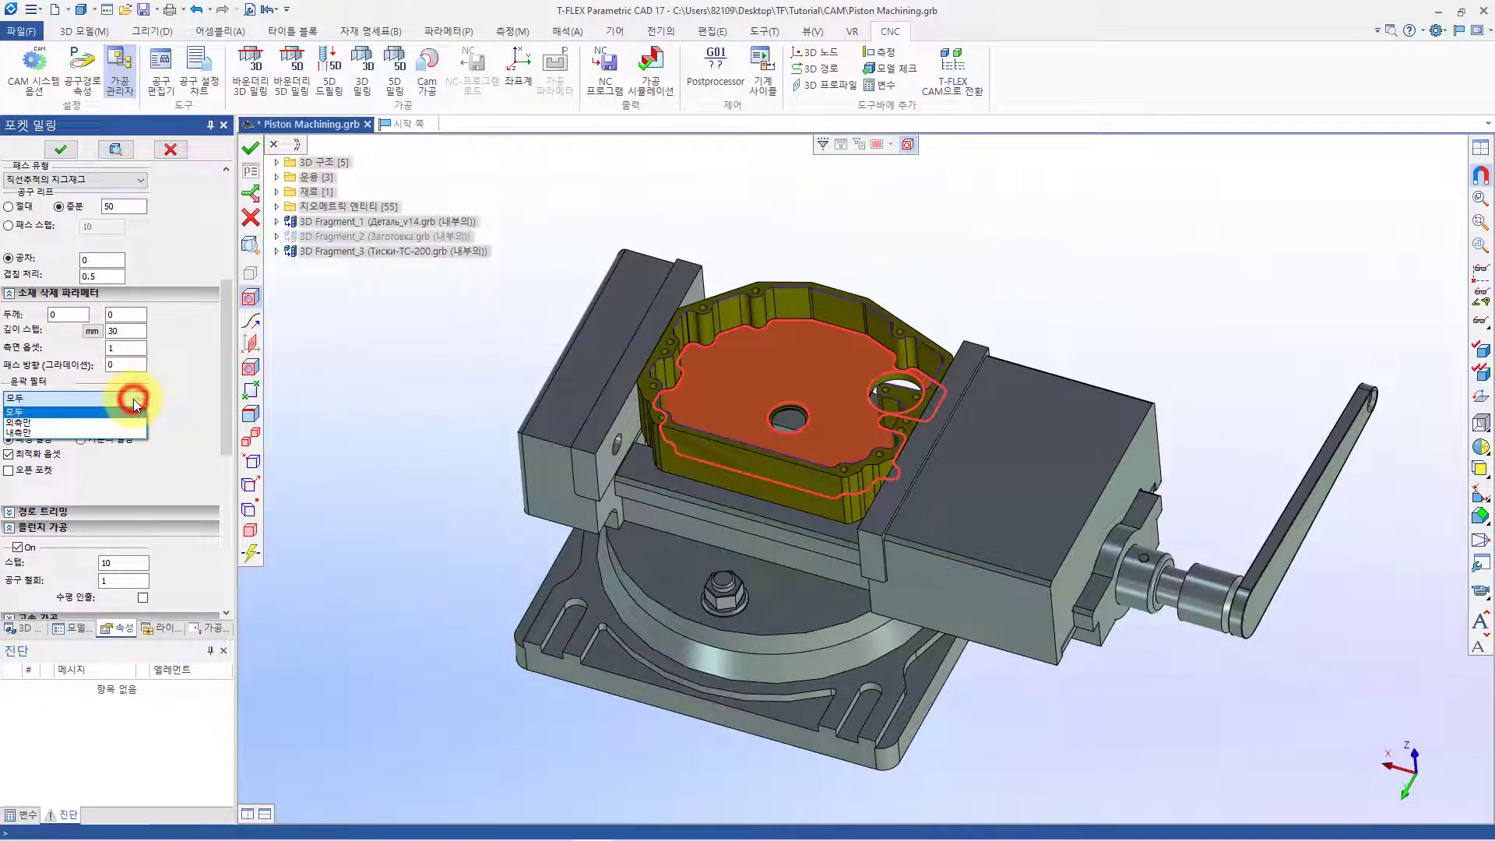
pyautogui.click(17, 421)
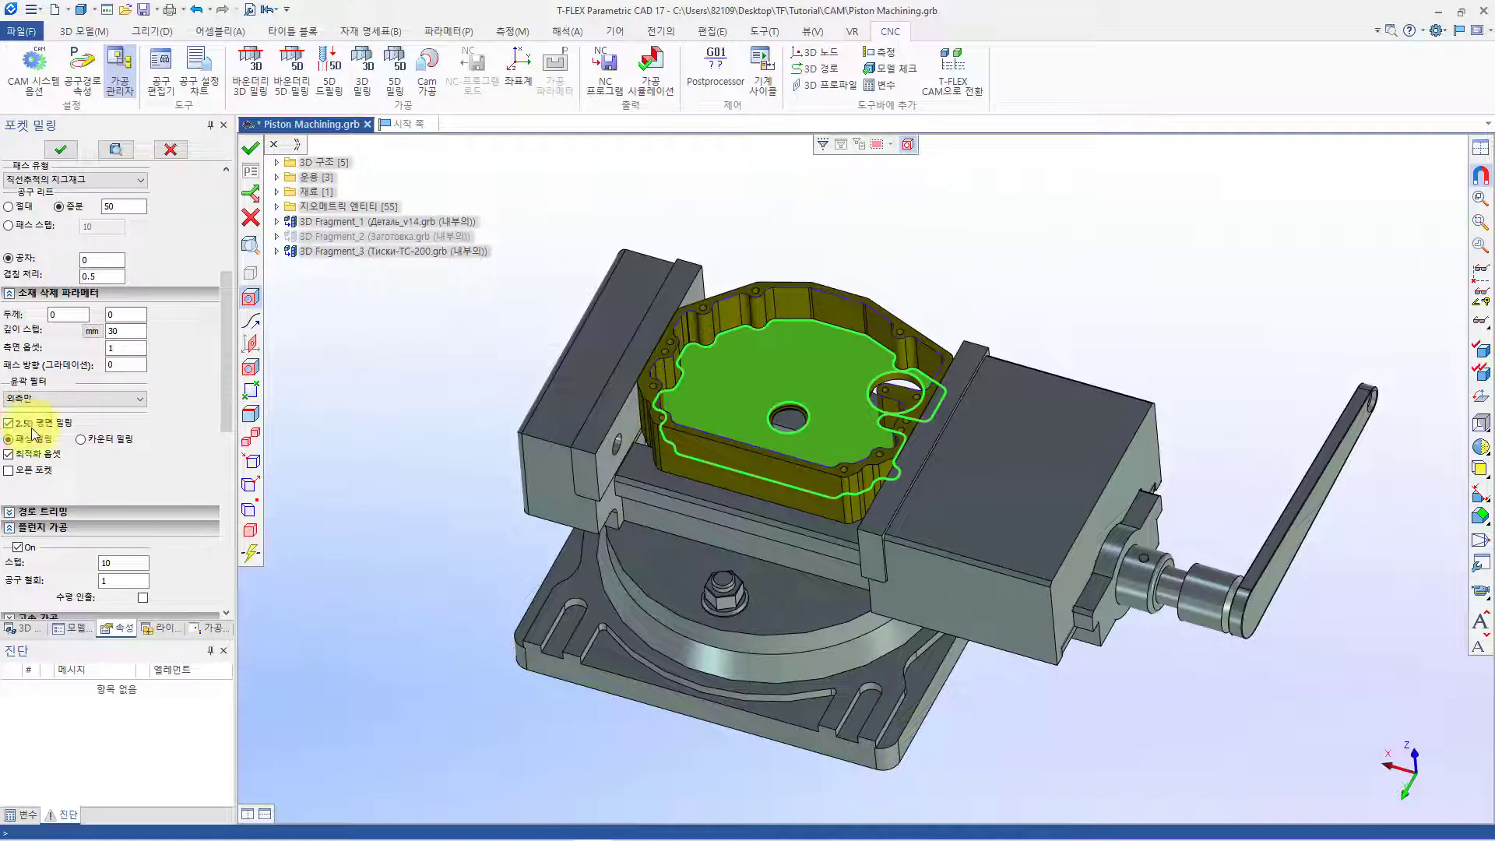
# Preview and confirm the Piston Machining toolpath, and turn off its display in the model view
pyautogui.click(113, 149)
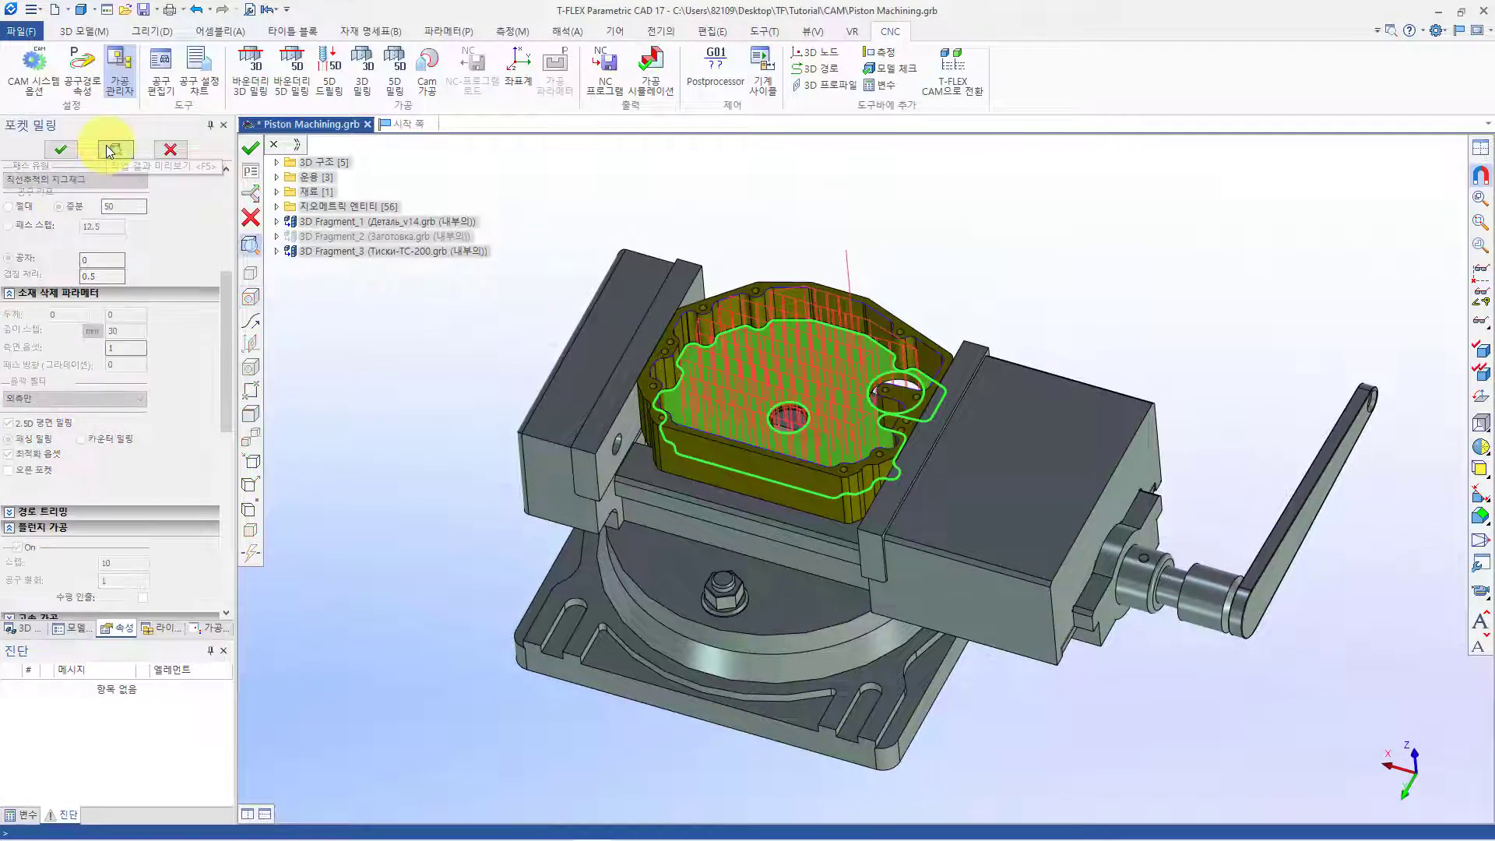
pyautogui.click(62, 149)
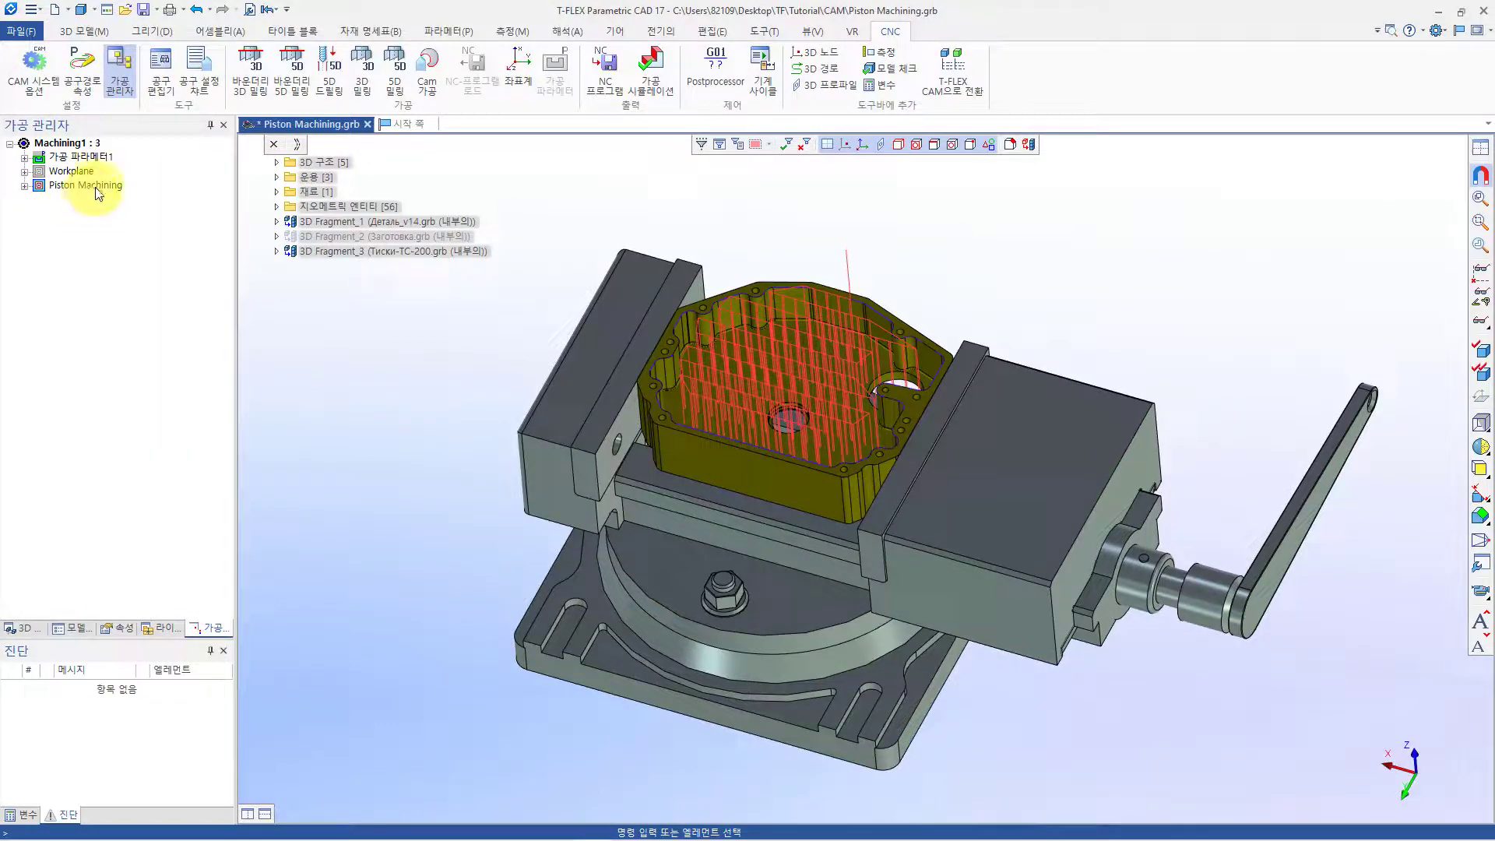
pyautogui.rightClick(95, 187)
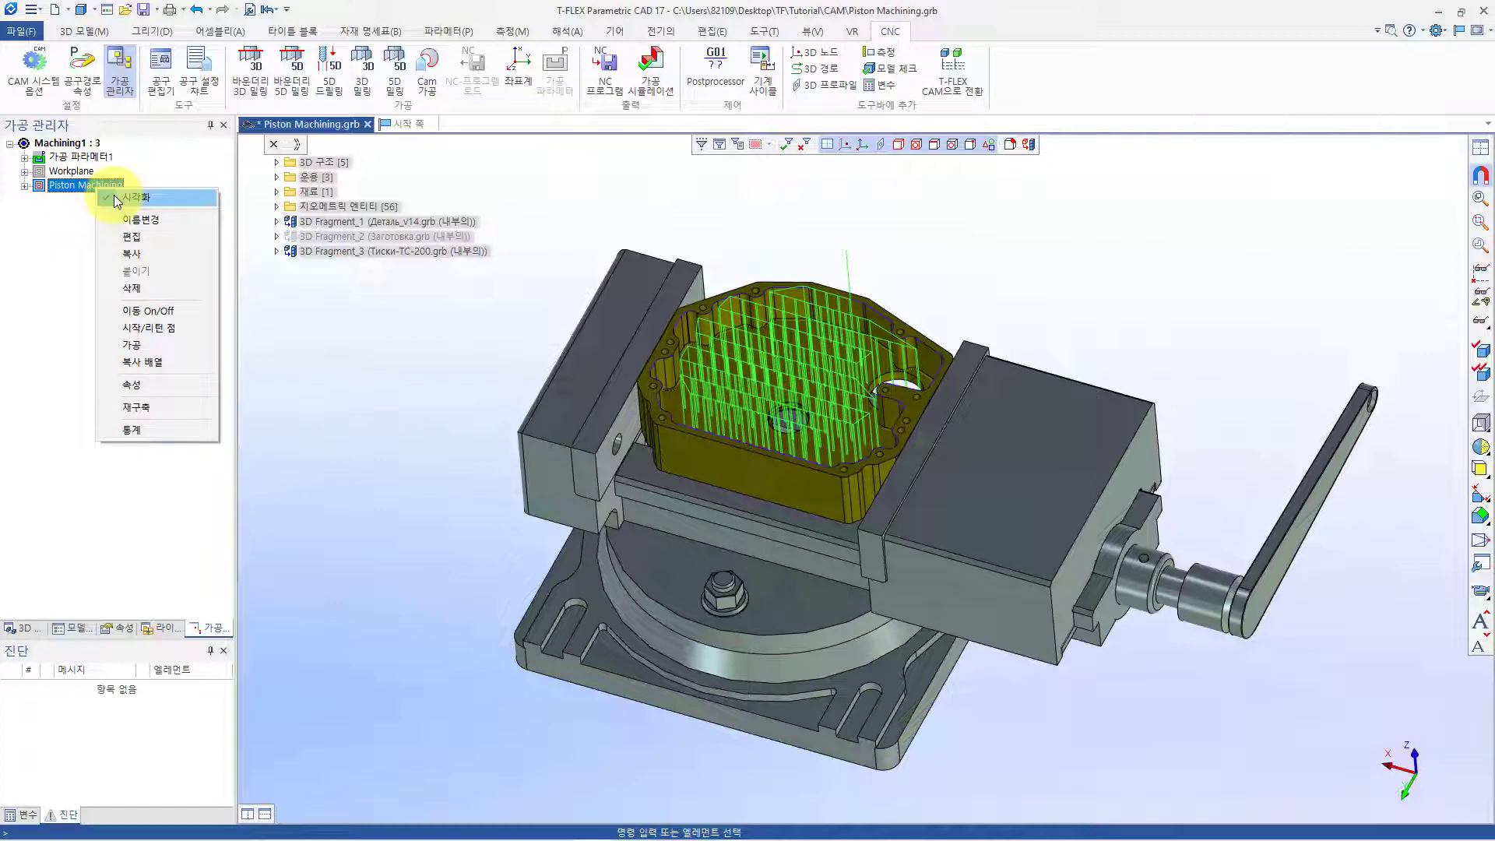
pyautogui.click(114, 196)
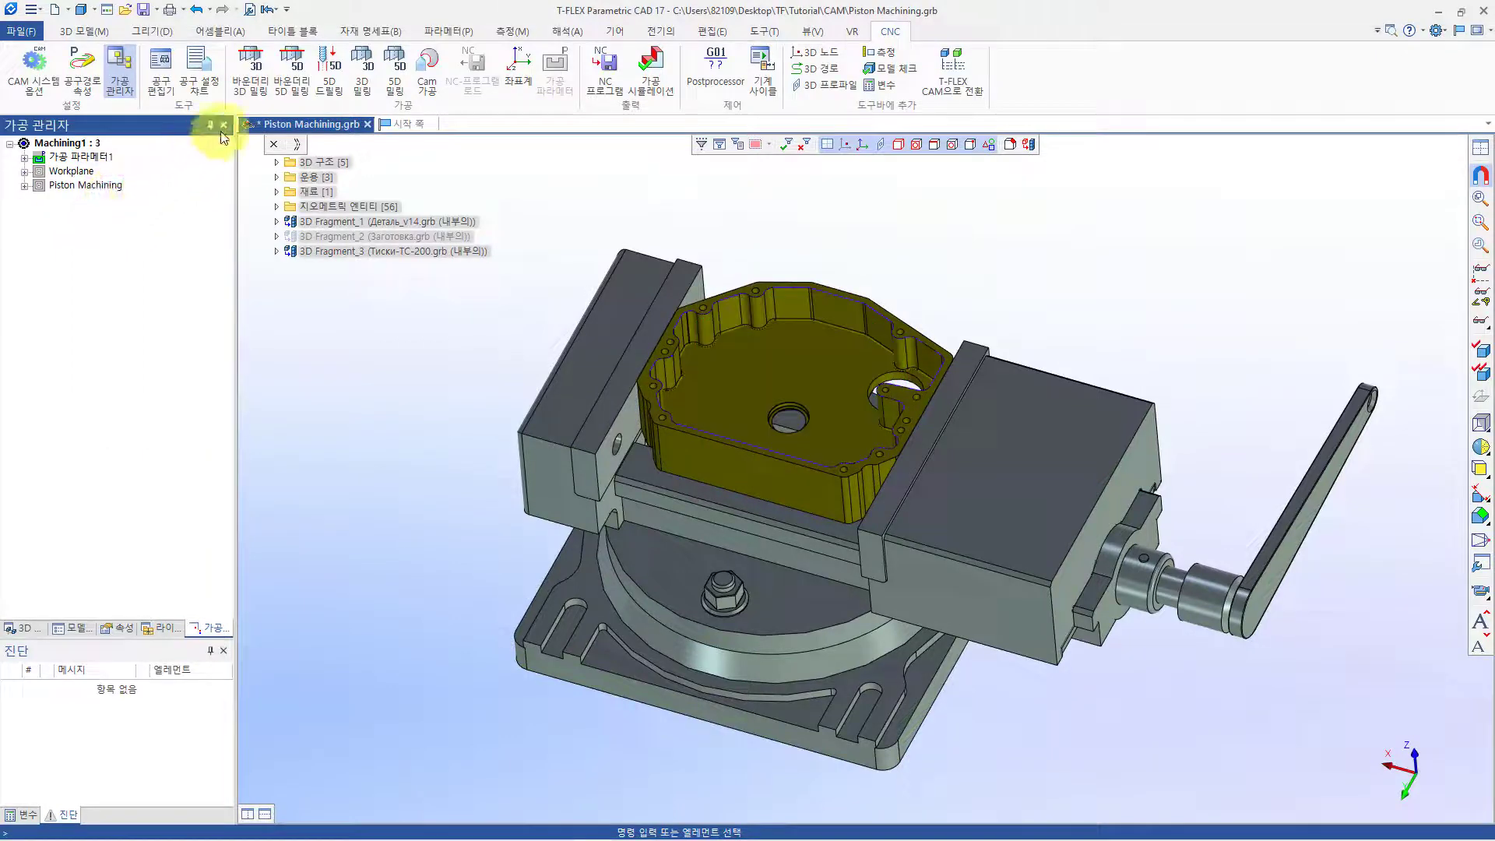
# Create a 3D pencil milling operation named Contour Machining using tool 3(D12) from the tool.too file
pyautogui.click(250, 81)
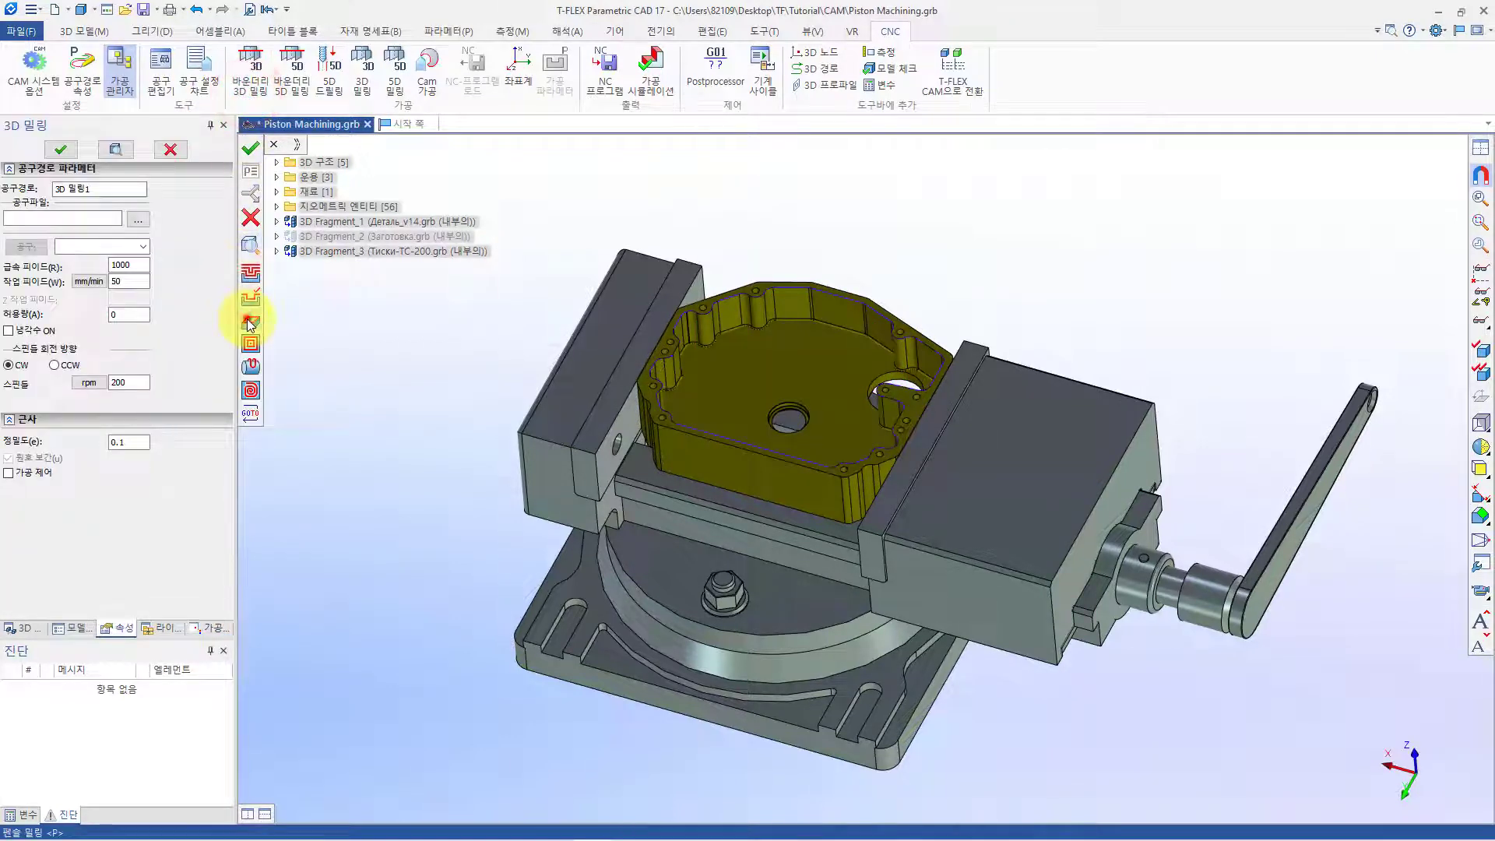
pyautogui.click(248, 318)
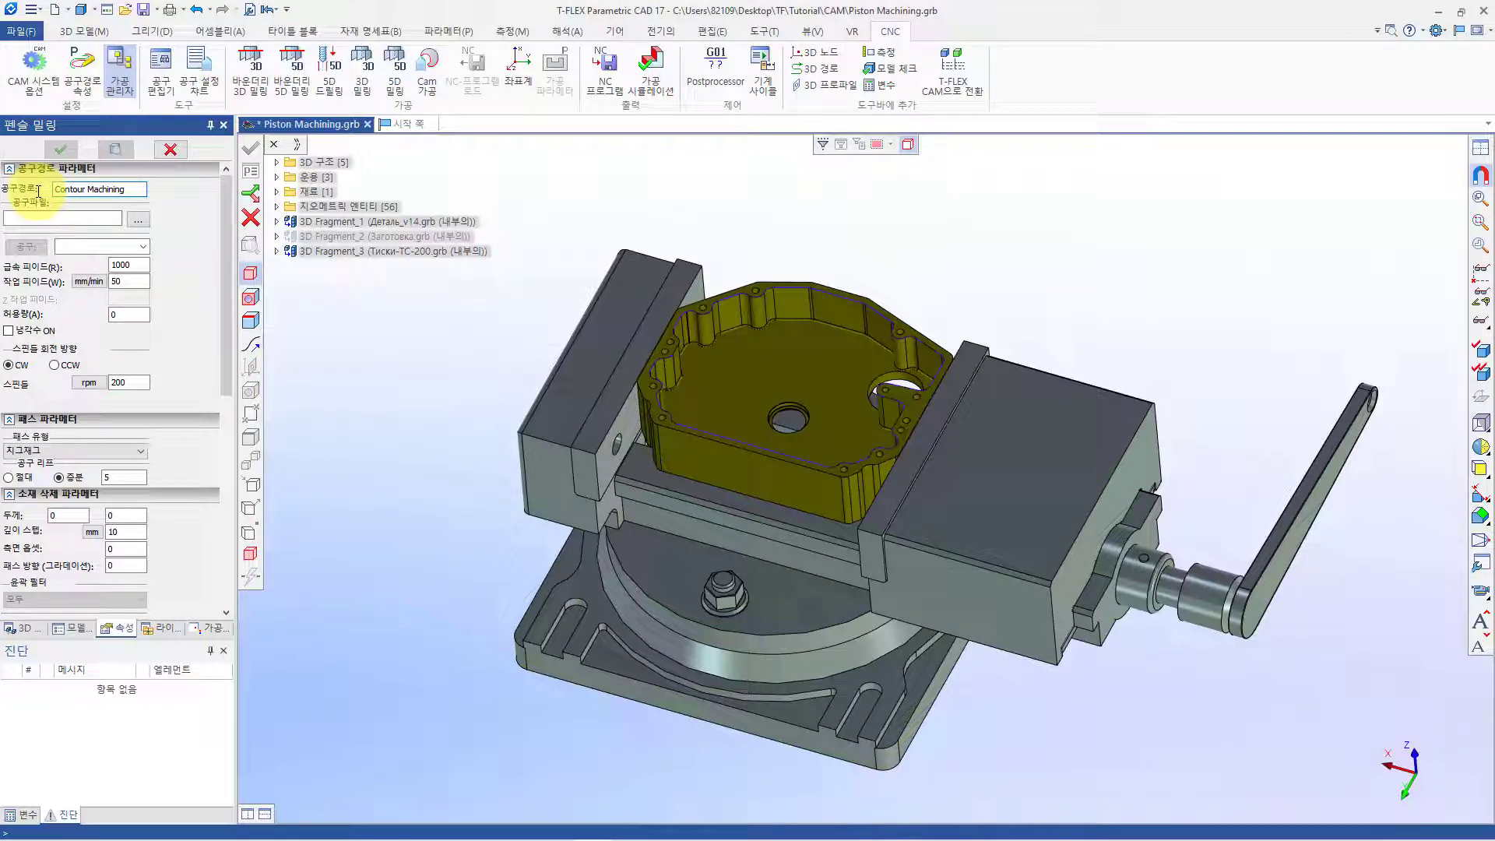
pyautogui.click(138, 219)
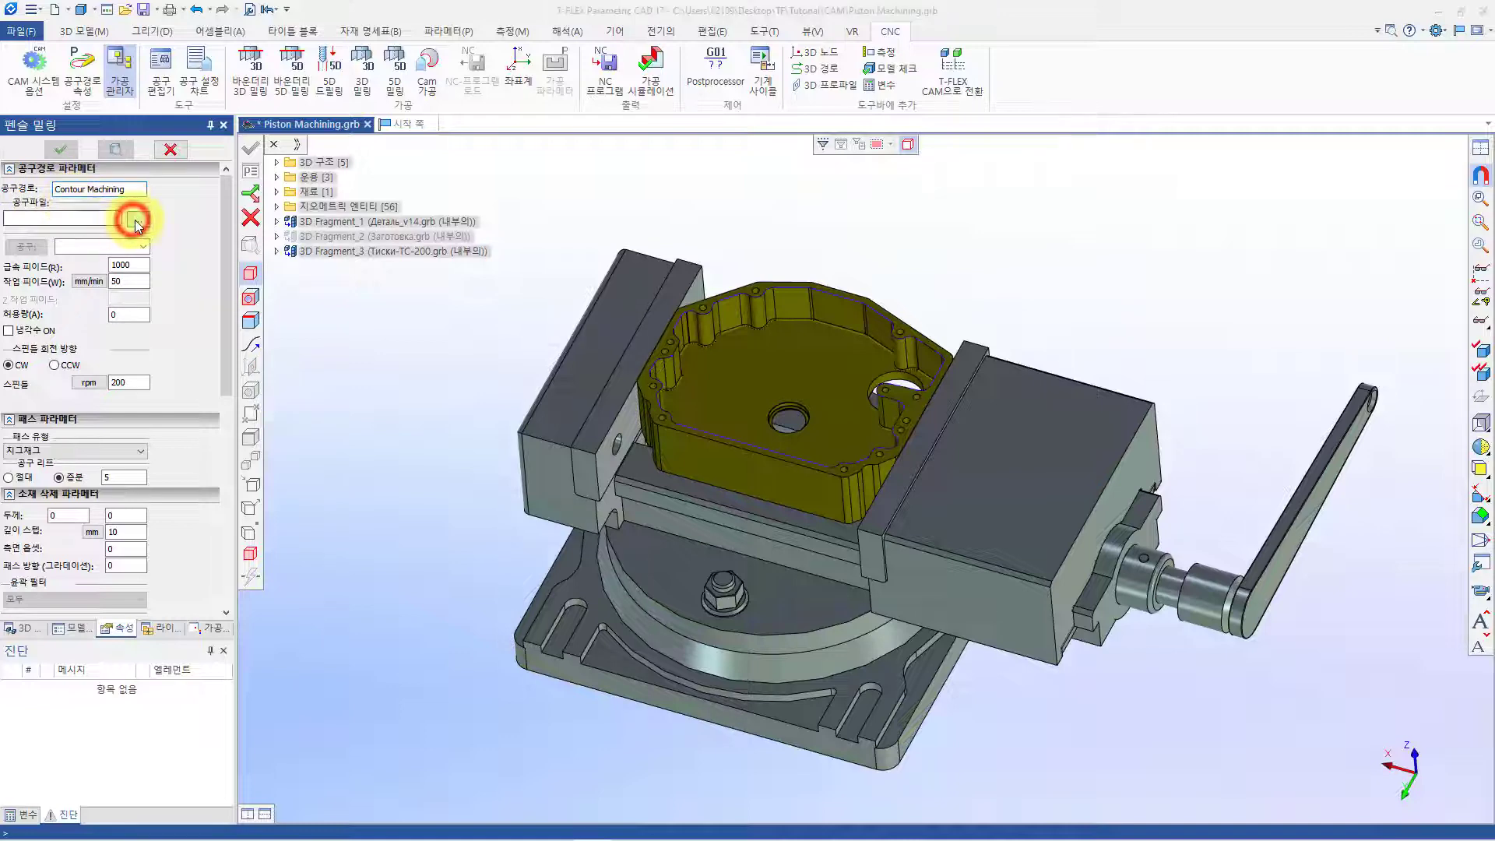
pyautogui.click(200, 113)
pyautogui.click(480, 396)
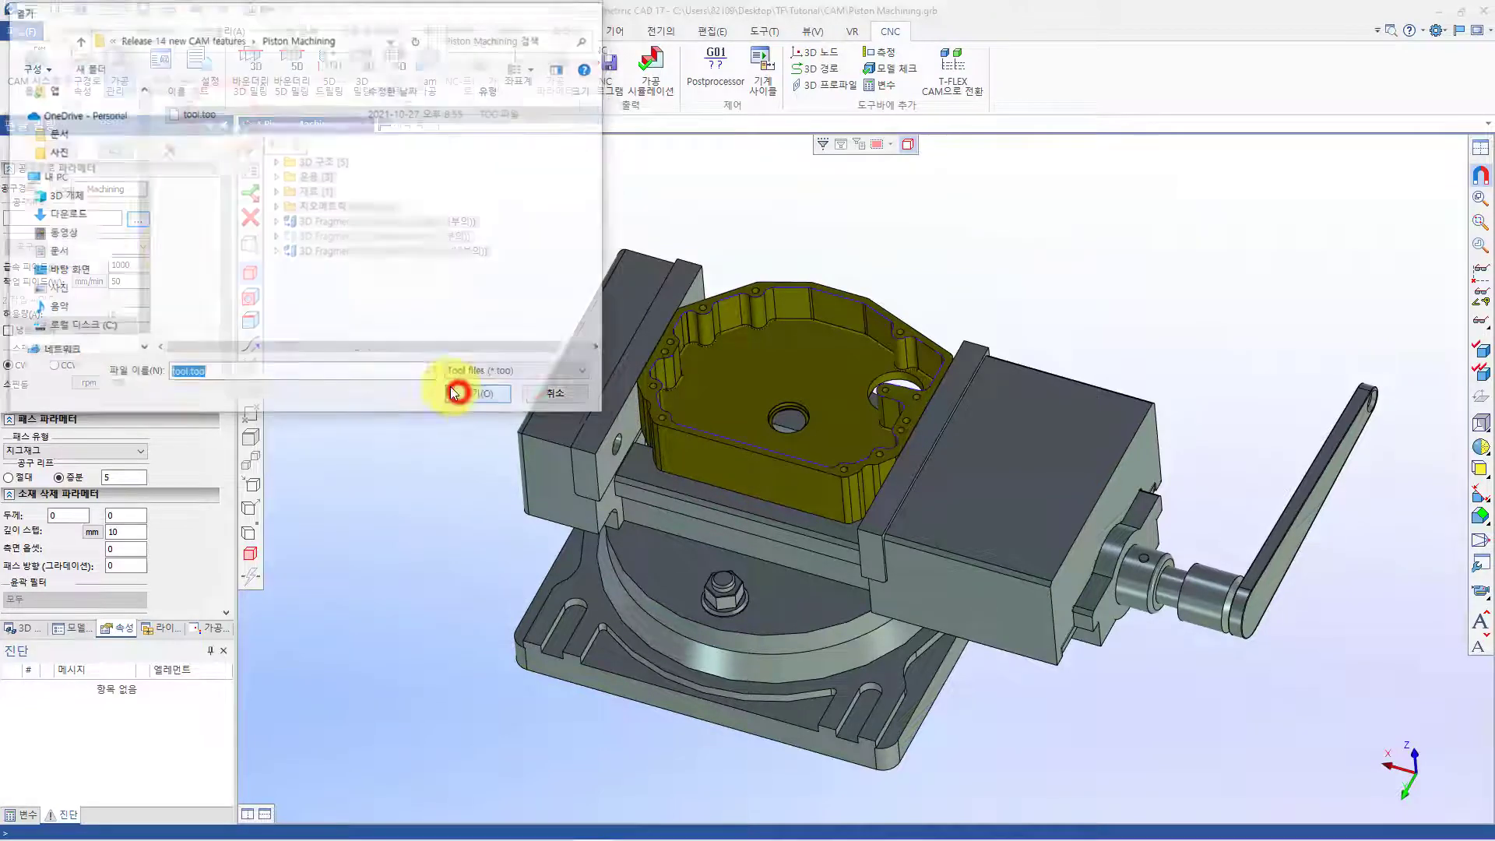
pyautogui.click(123, 248)
pyautogui.click(81, 279)
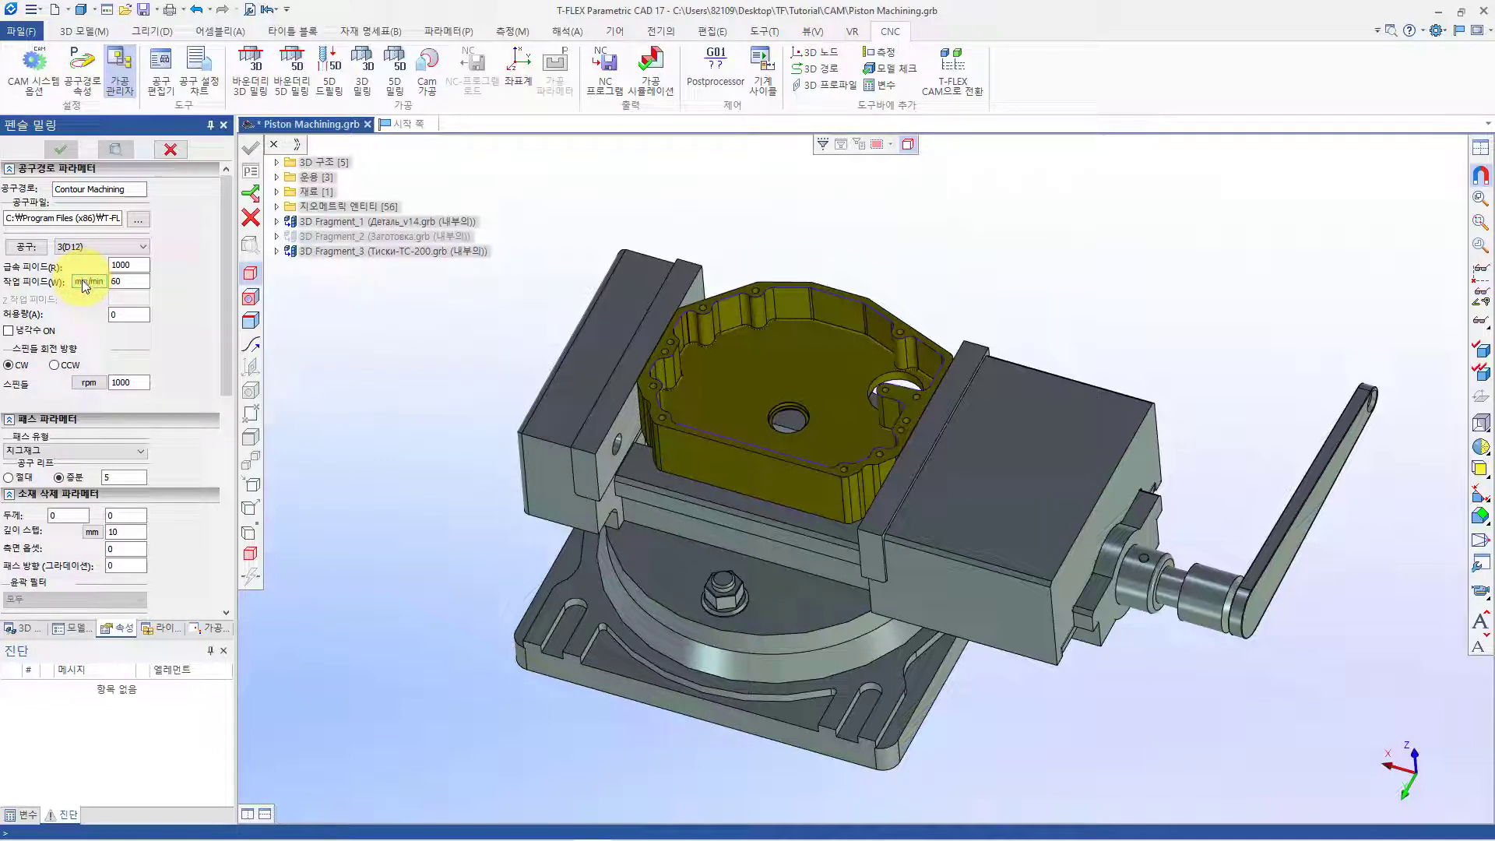
# Set the pencil milling allowance to -32 and assign the clamped piston part, 3D Fragment_1, as the part to machine
pyautogui.click(127, 312)
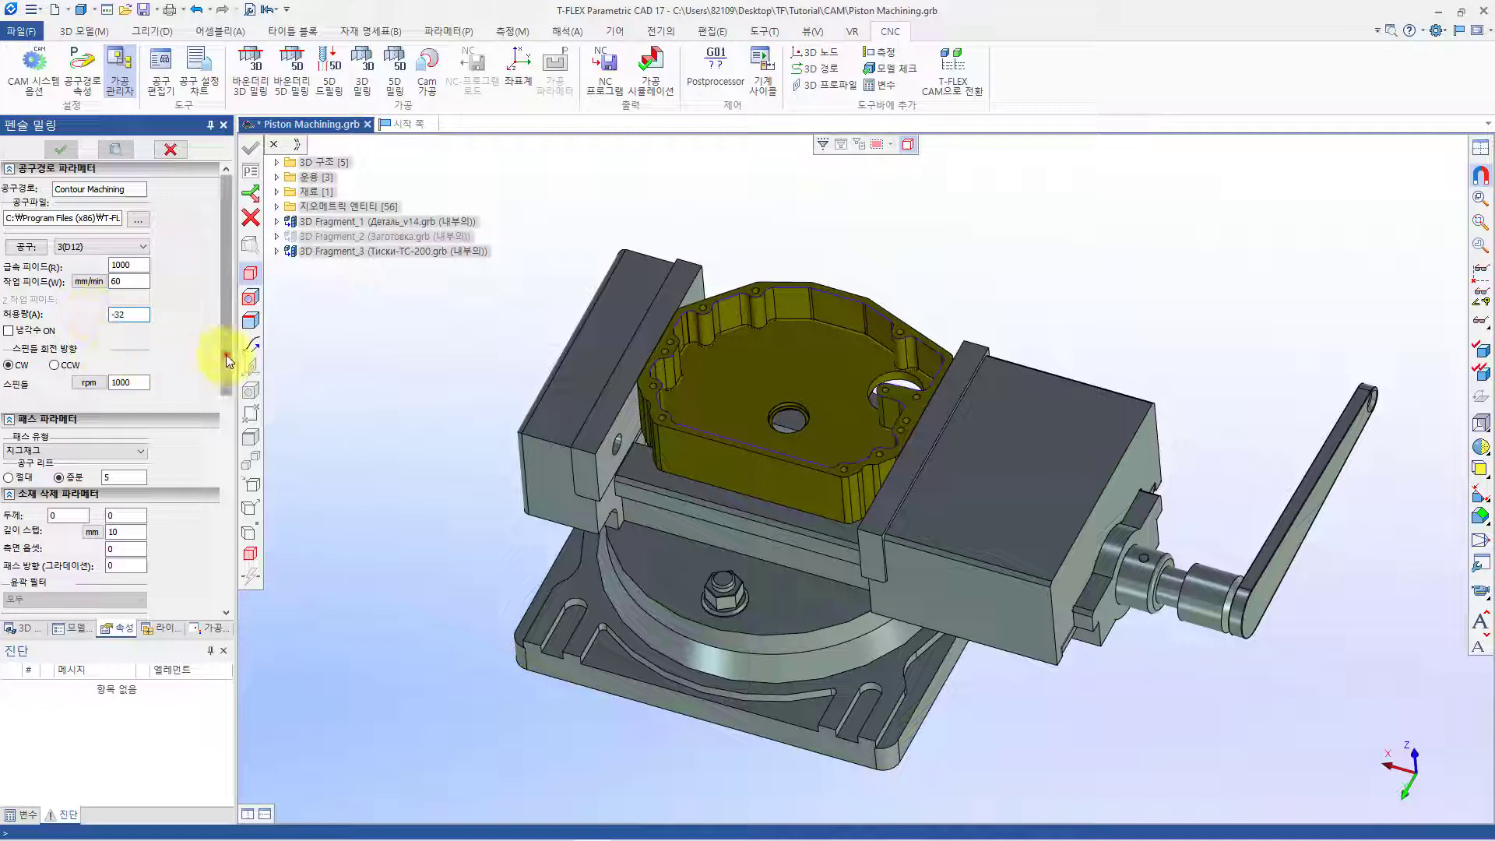
pyautogui.moveTo(226, 354); pyautogui.dragTo(217, 576)
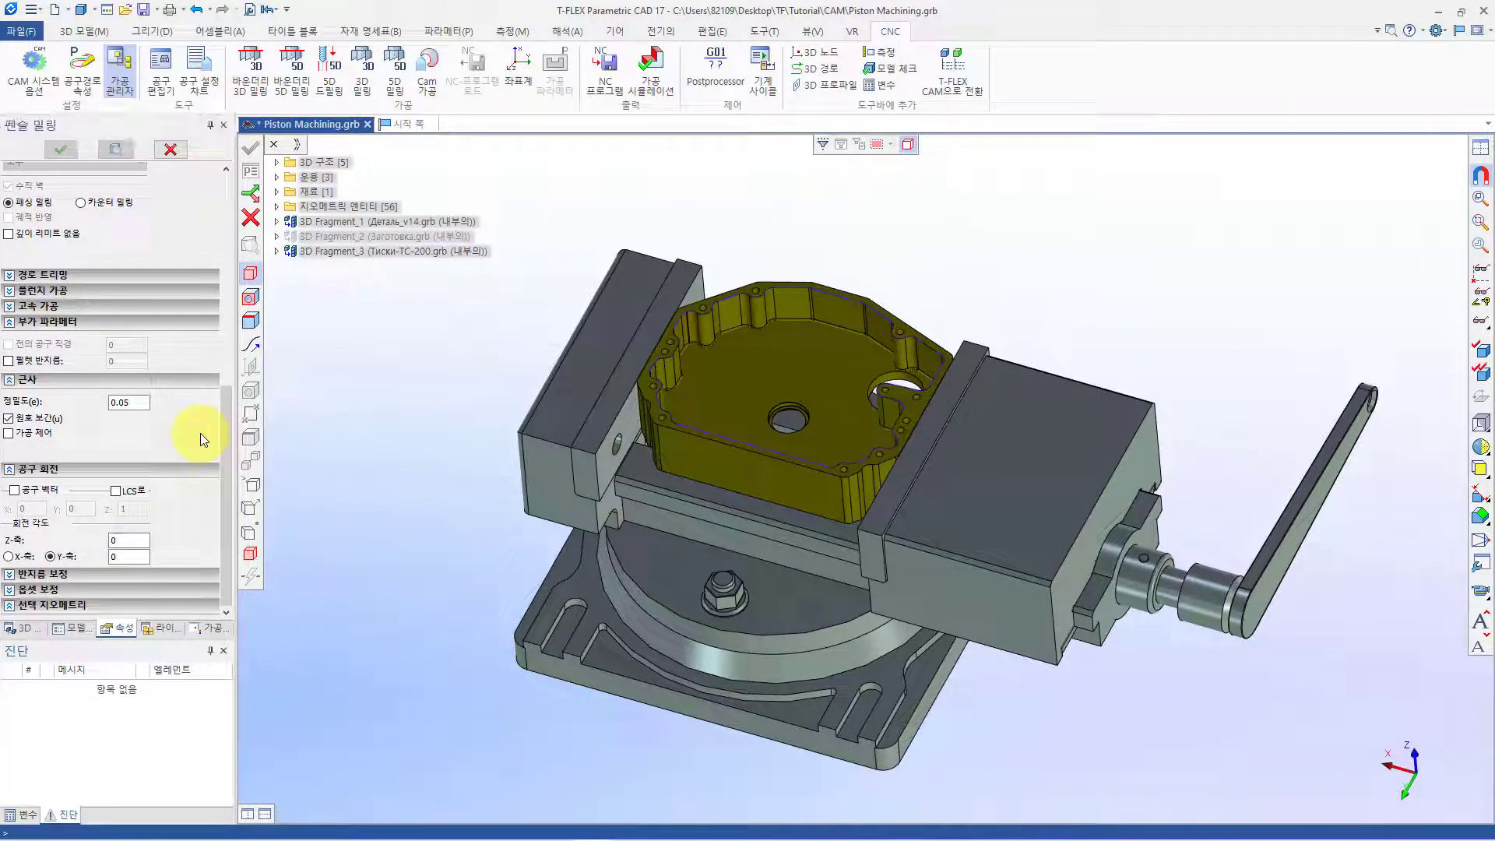
pyautogui.click(695, 460)
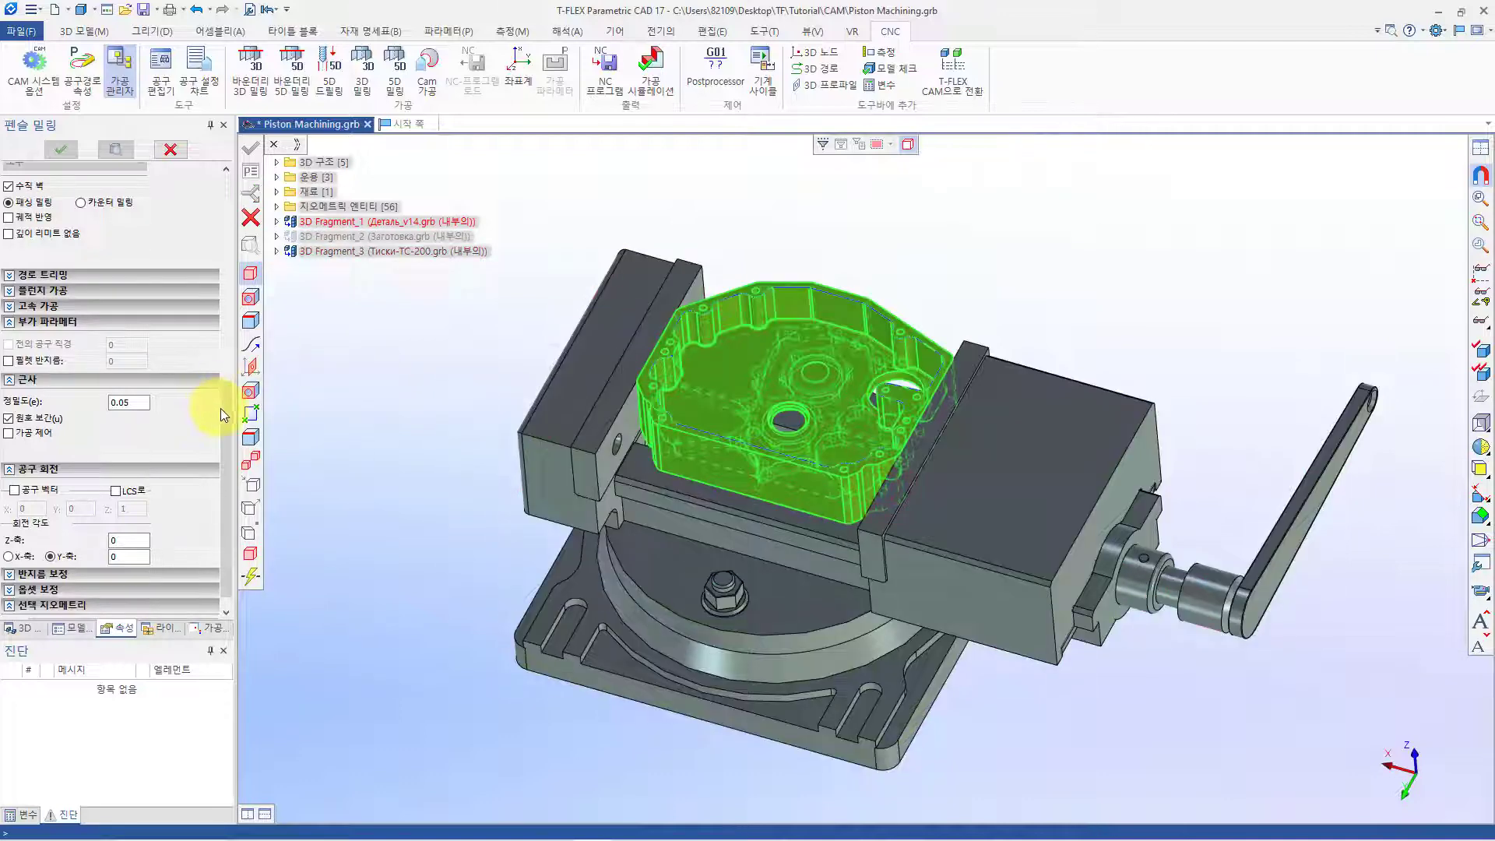
pyautogui.moveTo(221, 408); pyautogui.dragTo(225, 472)
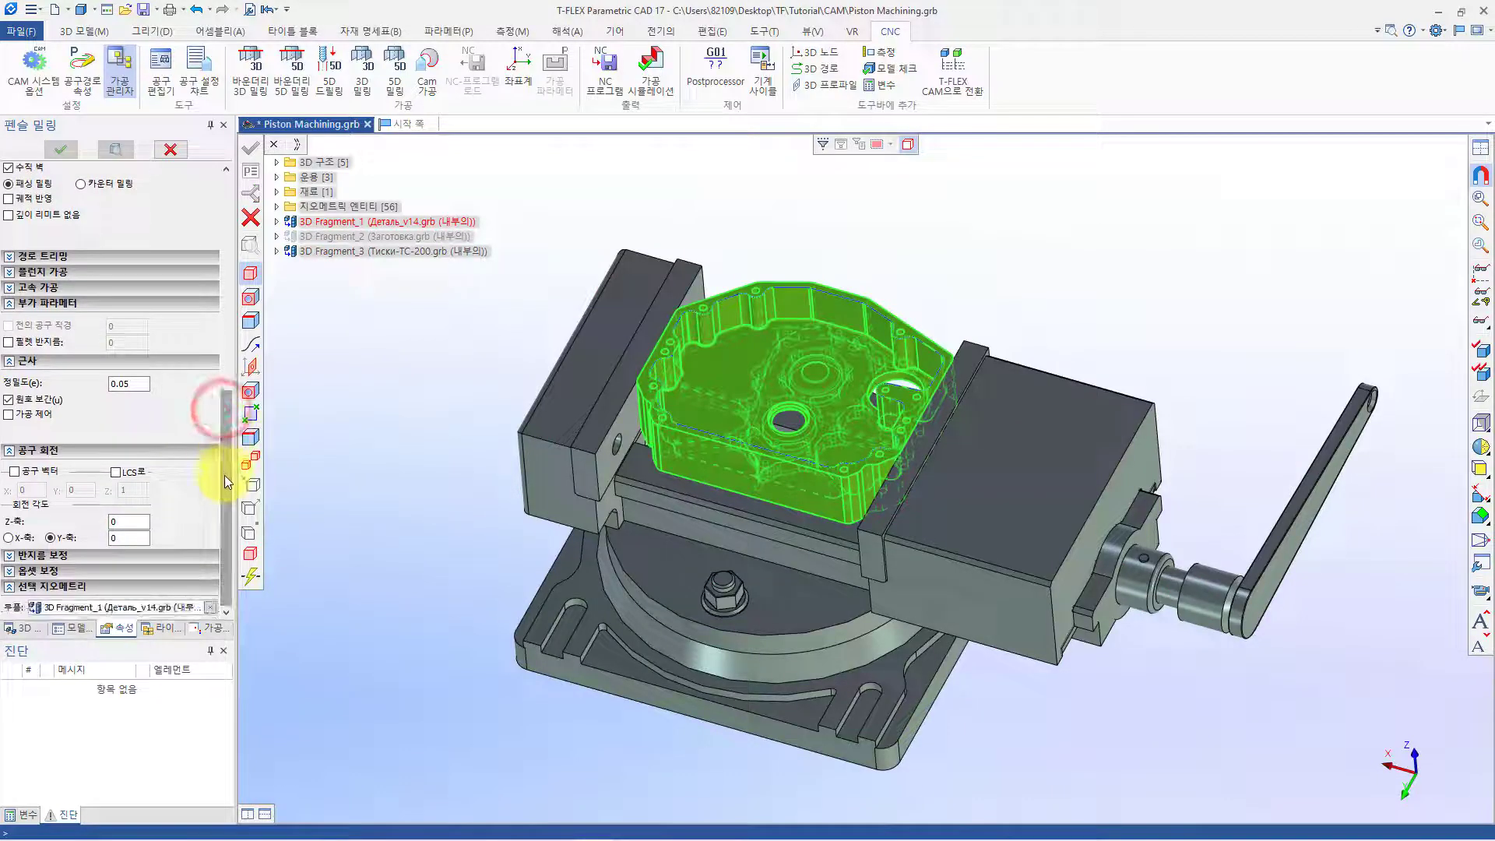
# Assign the 3D path along the pocket's upper rim as the machining curve, and preview and confirm the Contour Machining toolpath
pyautogui.click(253, 345)
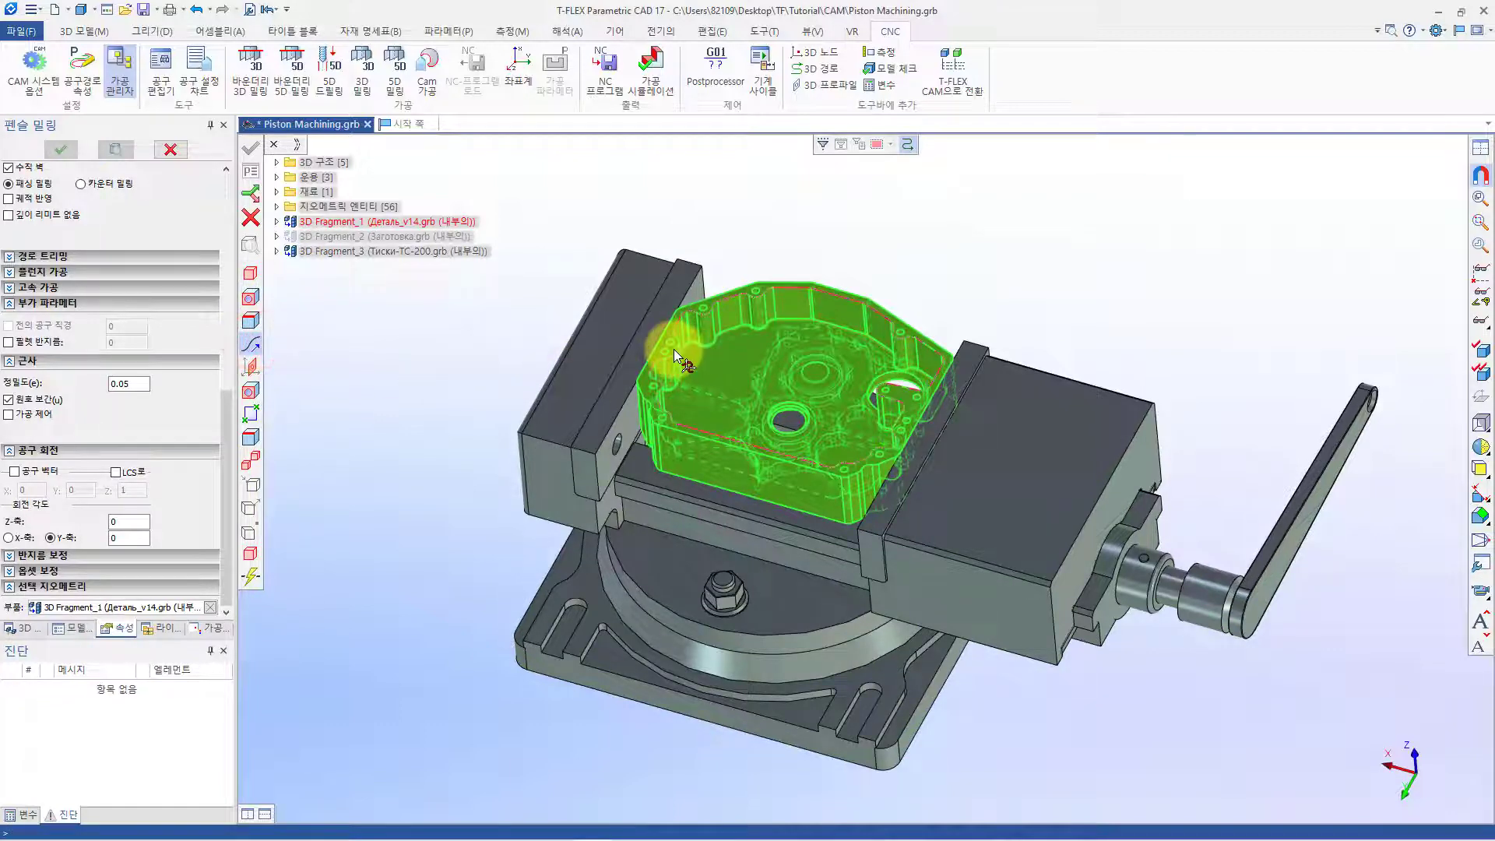
pyautogui.scroll(5, 722, 353)
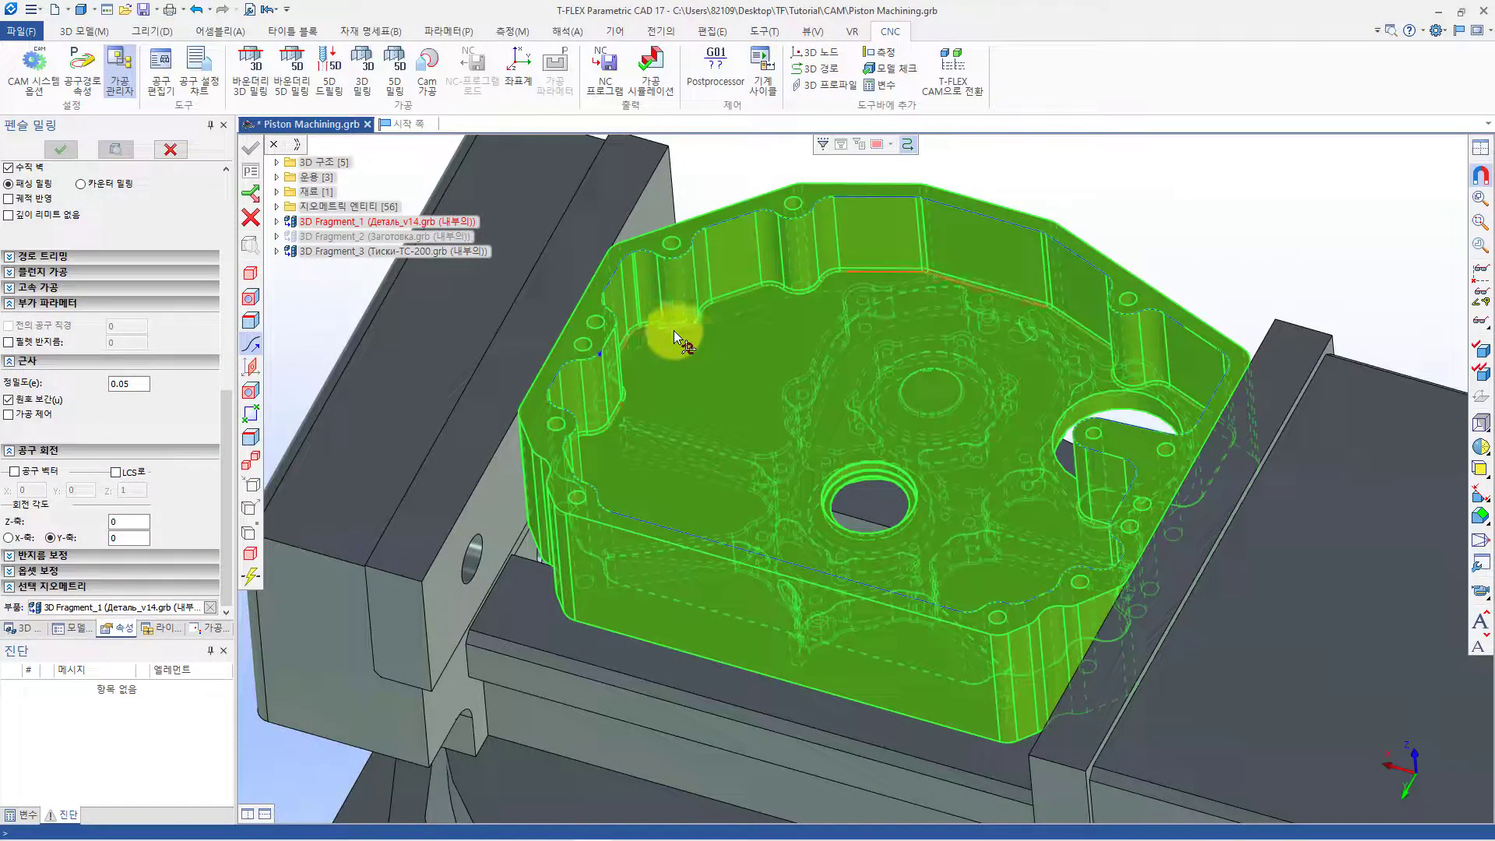
pyautogui.click(608, 338)
pyautogui.scroll(-2, 607, 338)
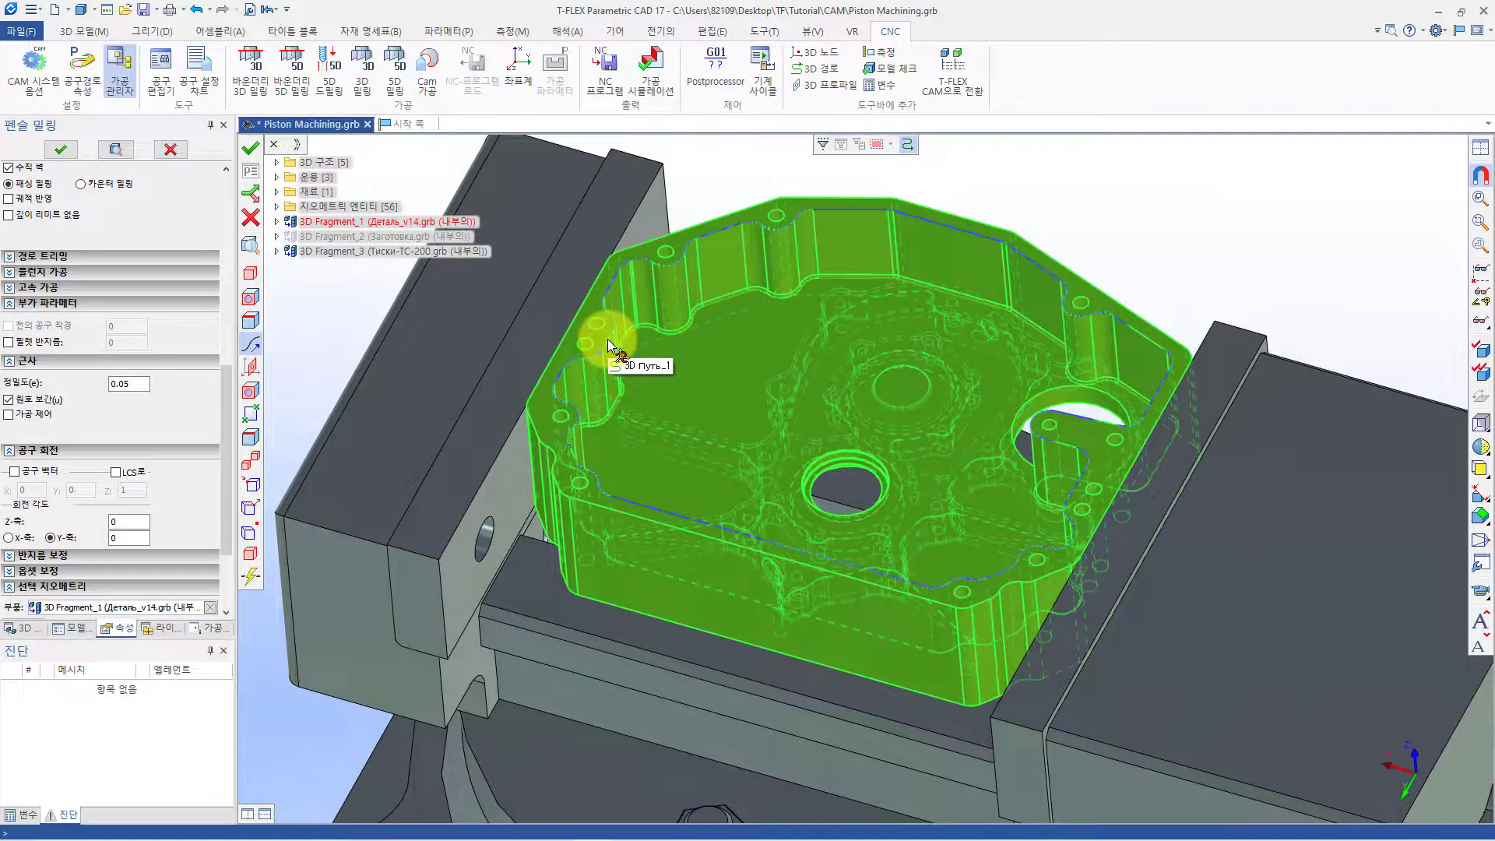
pyautogui.moveTo(230, 502); pyautogui.dragTo(228, 428)
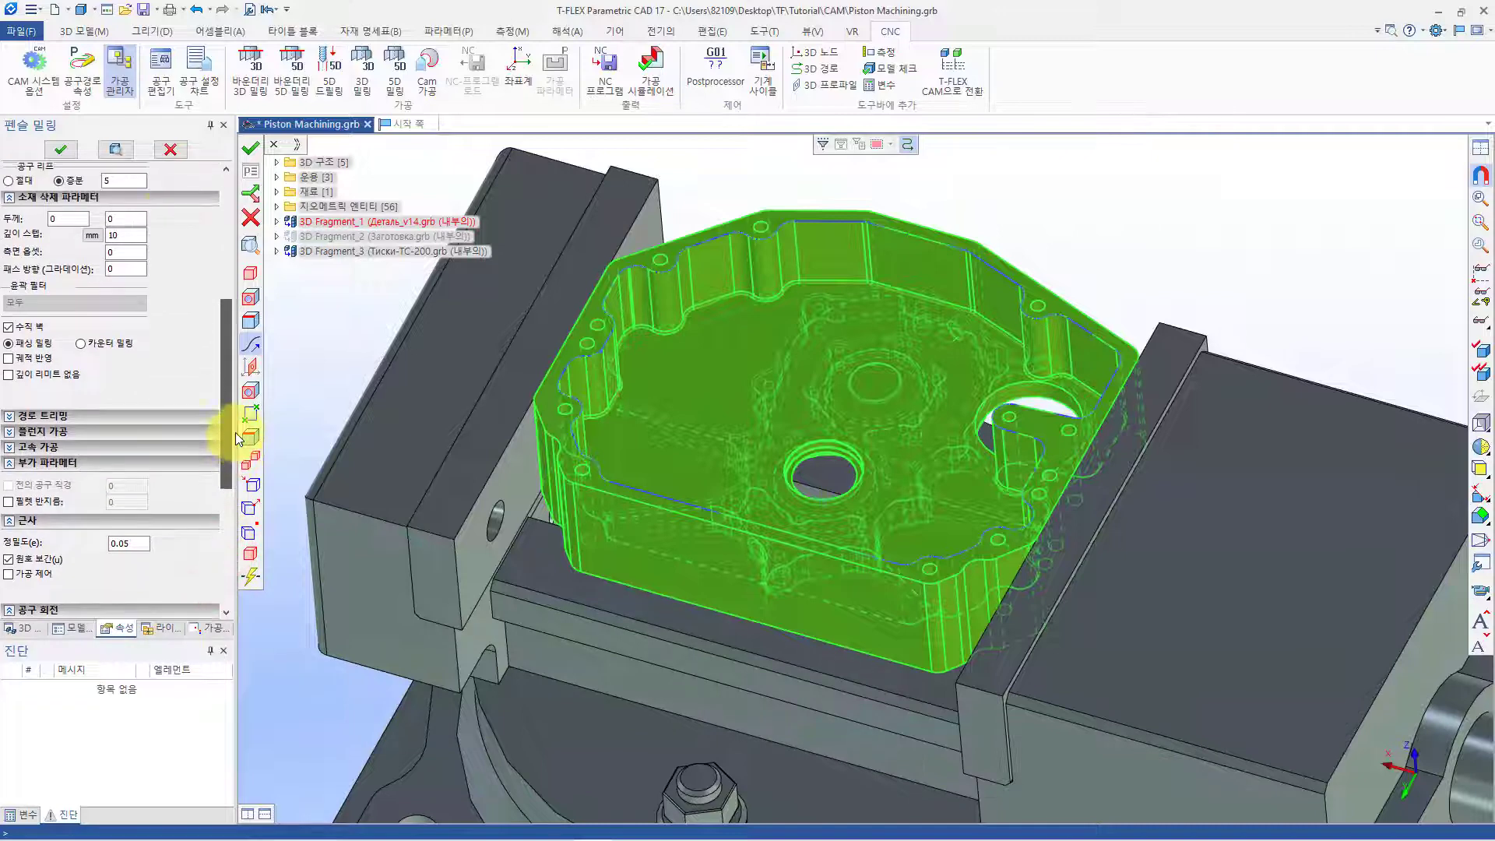
pyautogui.click(130, 149)
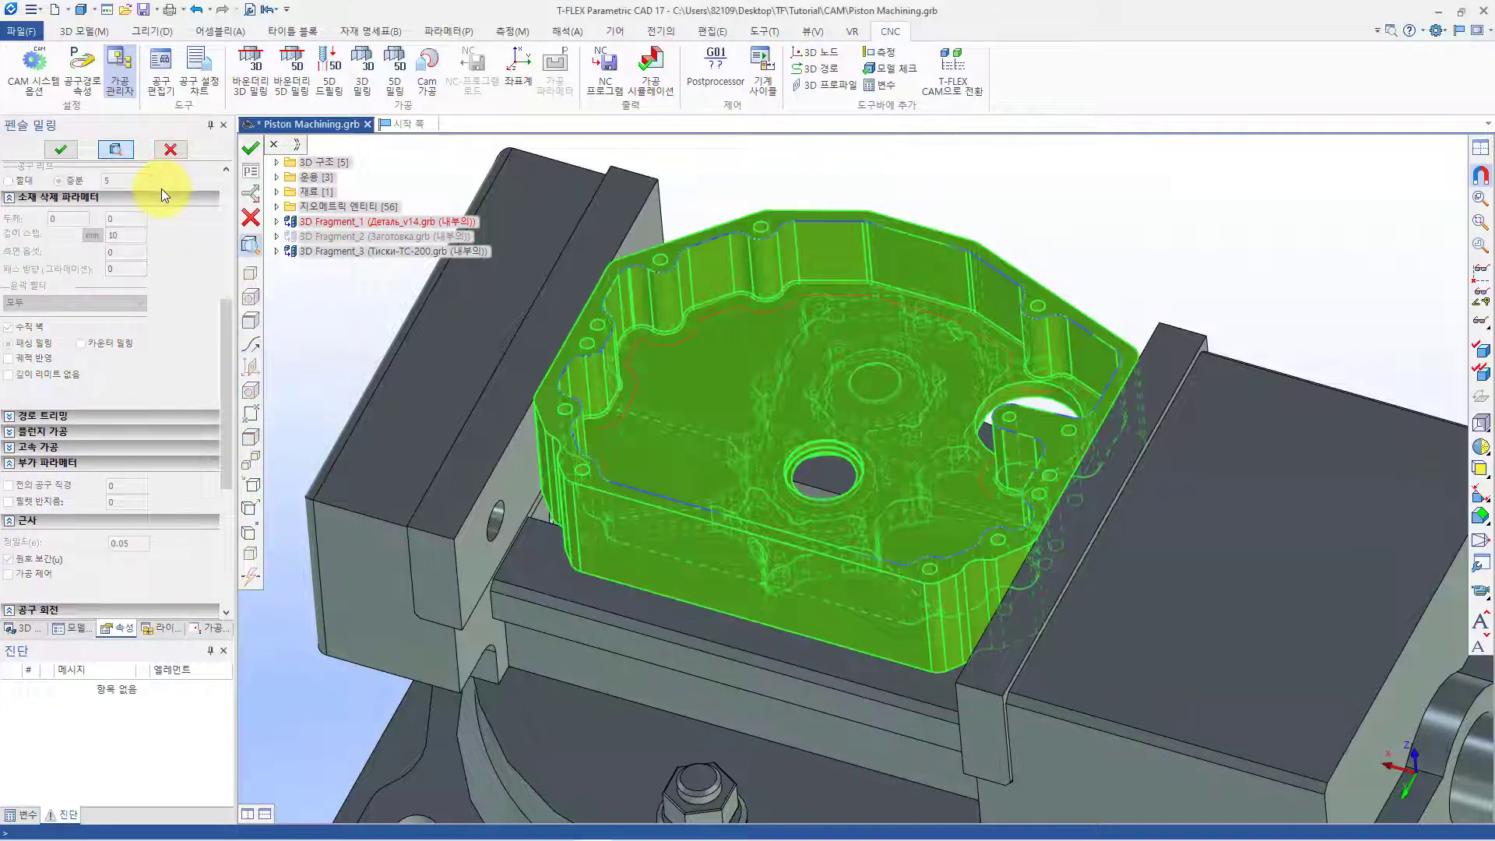
pyautogui.click(75, 149)
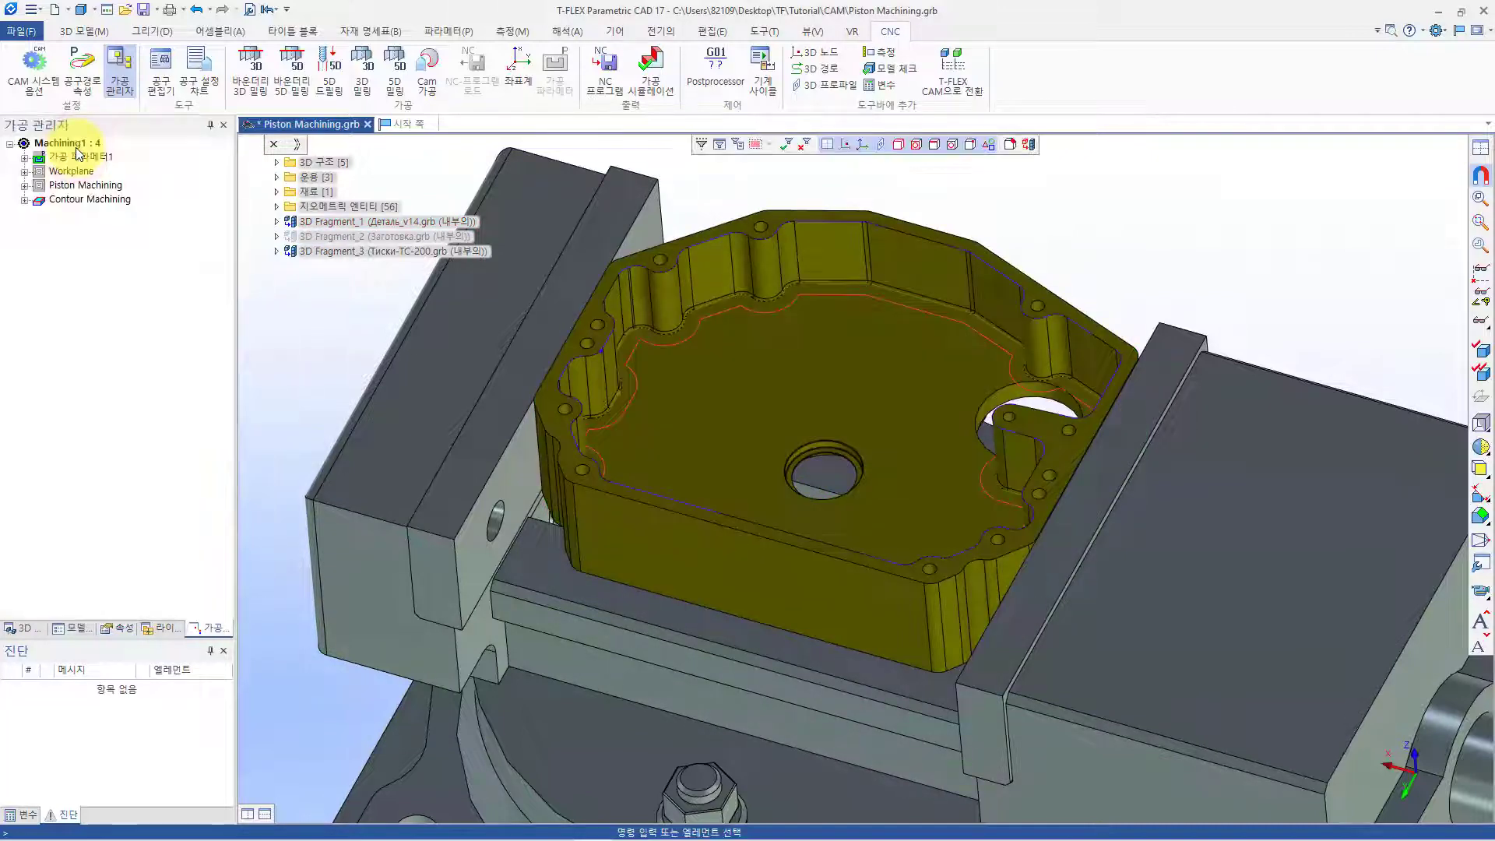
# Enable a lead-in for the Contour Machining toolpath, using a counterclockwise (CCW) arc move
pyautogui.rightClick(91, 199)
pyautogui.click(137, 315)
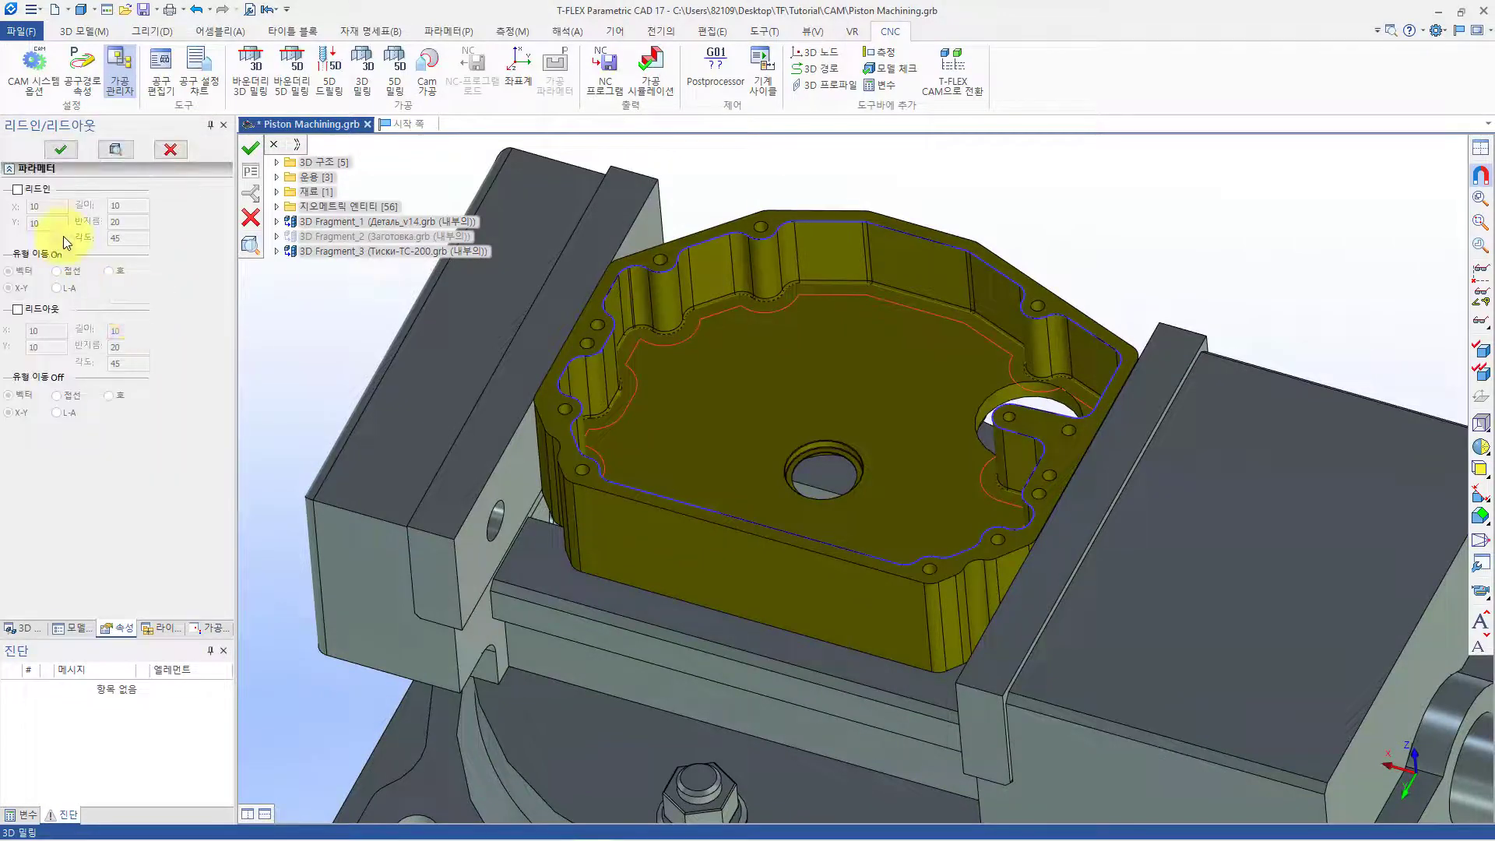
pyautogui.click(17, 190)
pyautogui.click(110, 272)
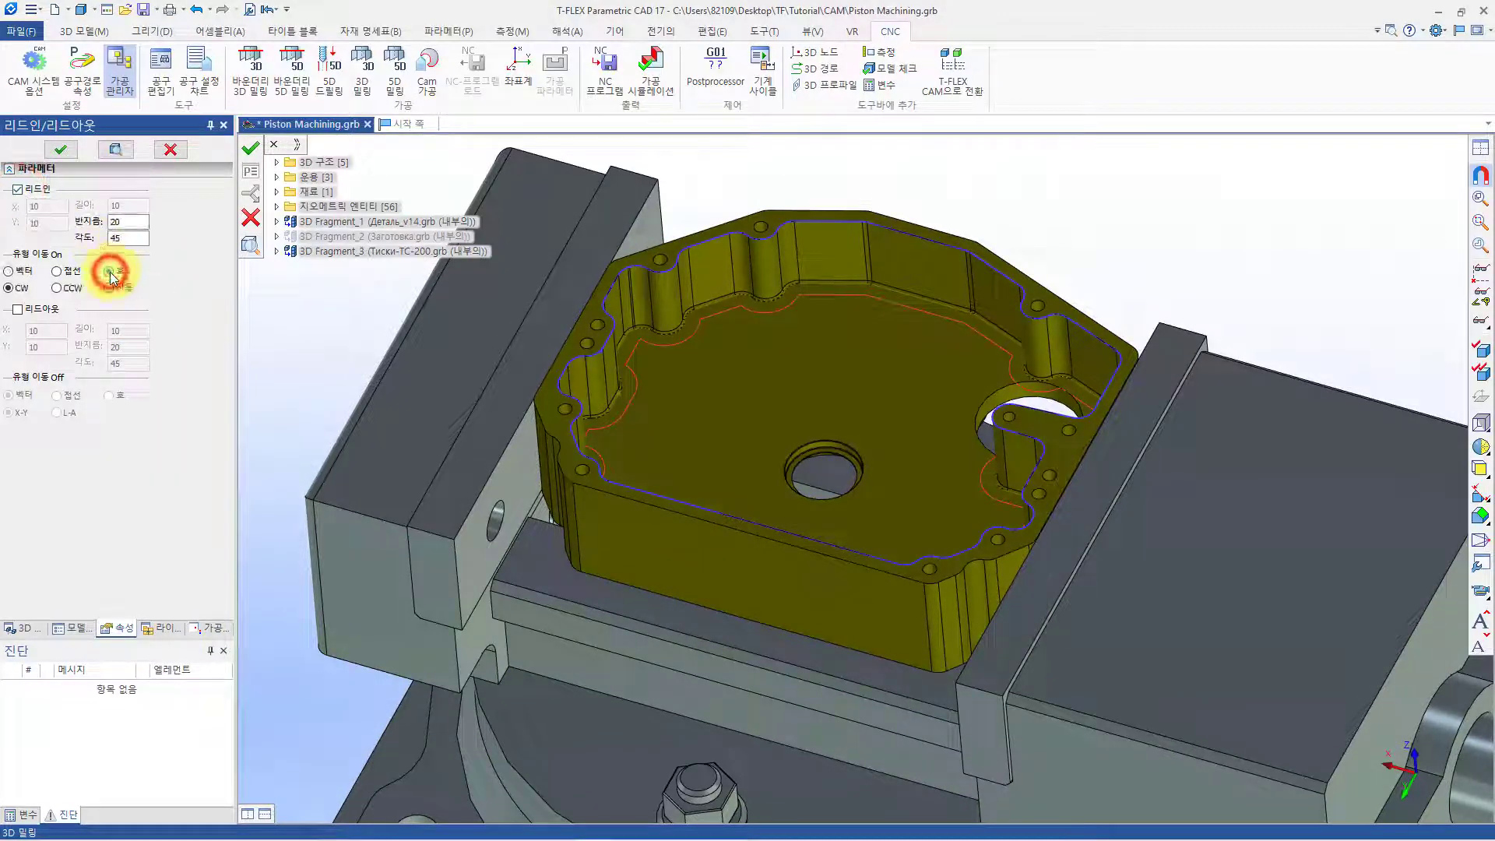
pyautogui.click(56, 288)
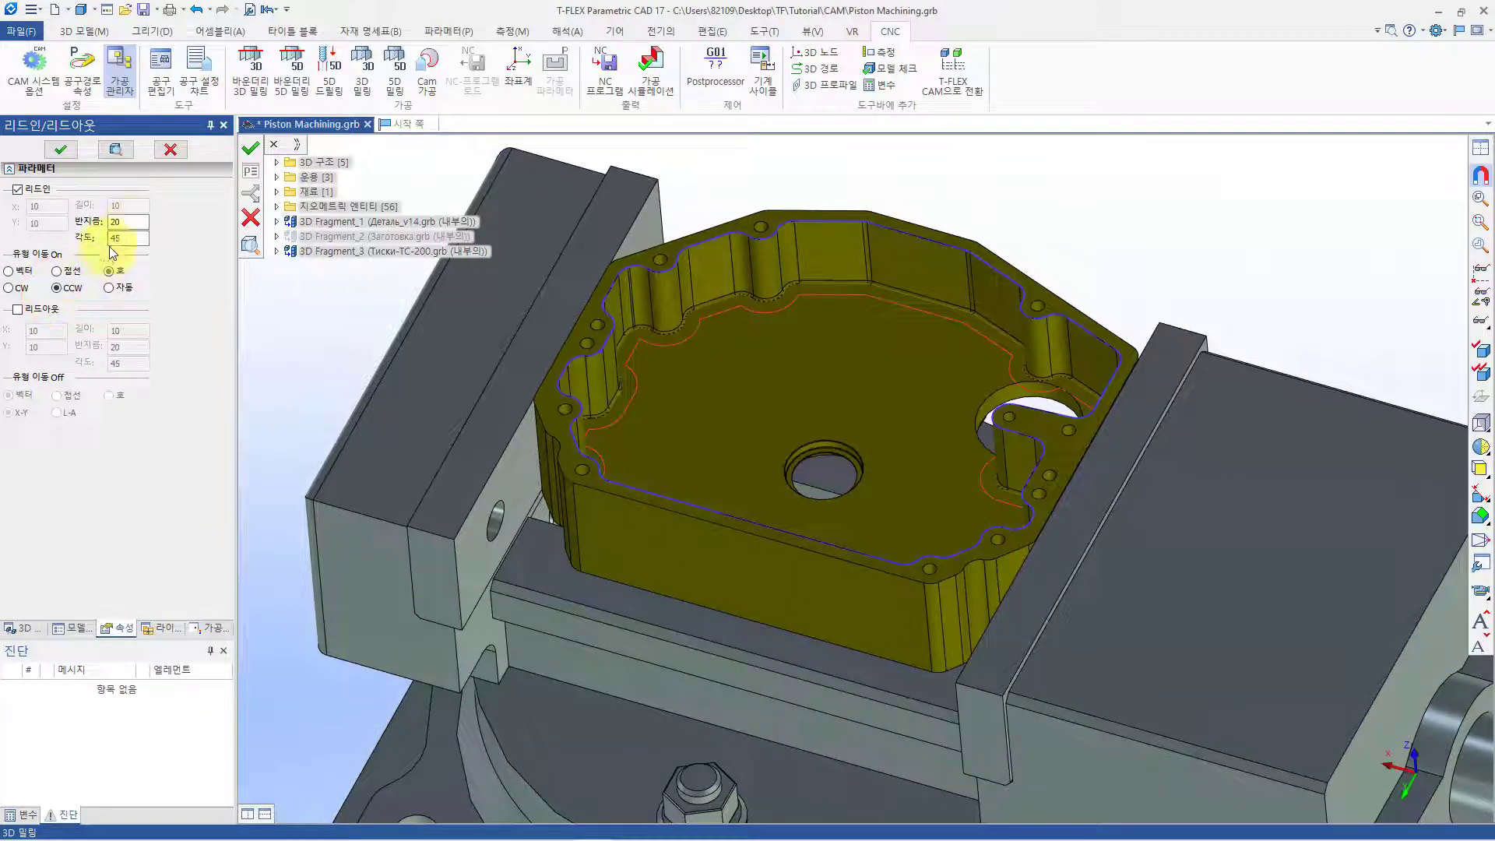
# Enable a counterclockwise (CCW) arc lead-out for Contour Machining, and preview and confirm the lead-in/lead-out settings
pyautogui.click(18, 309)
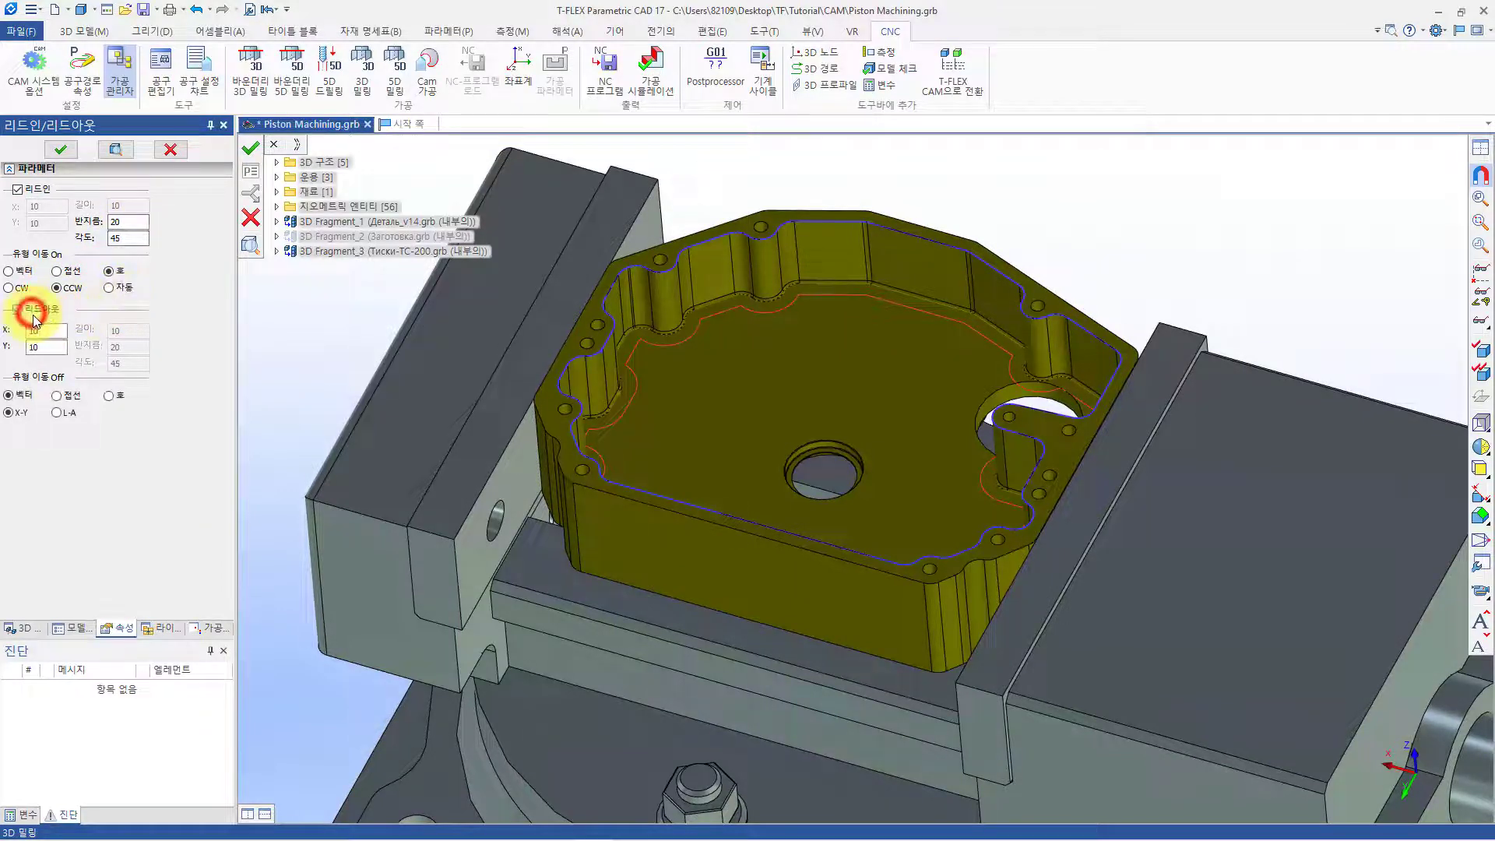
pyautogui.click(113, 397)
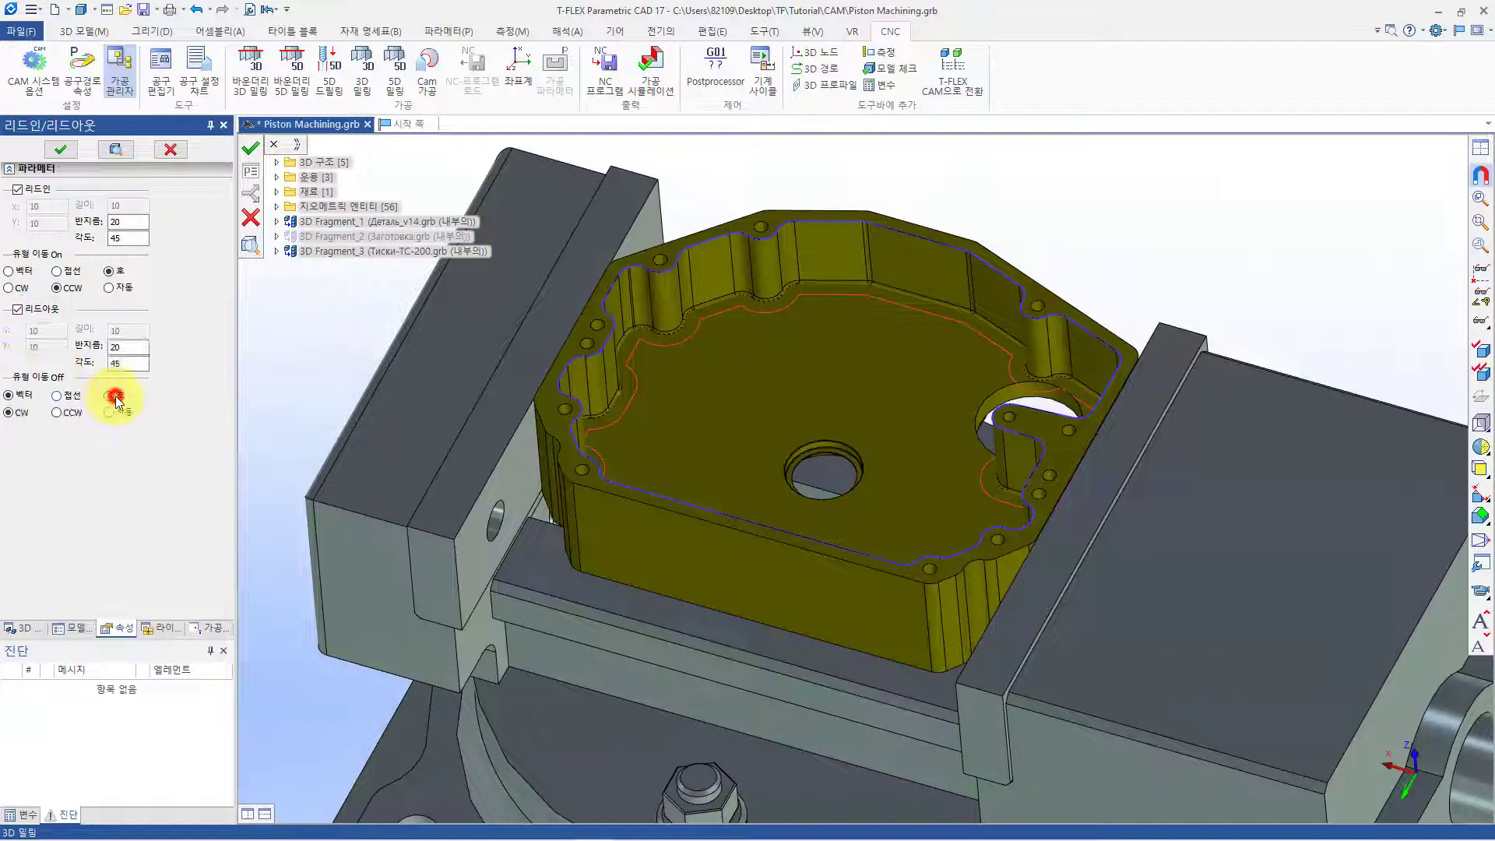
pyautogui.click(56, 413)
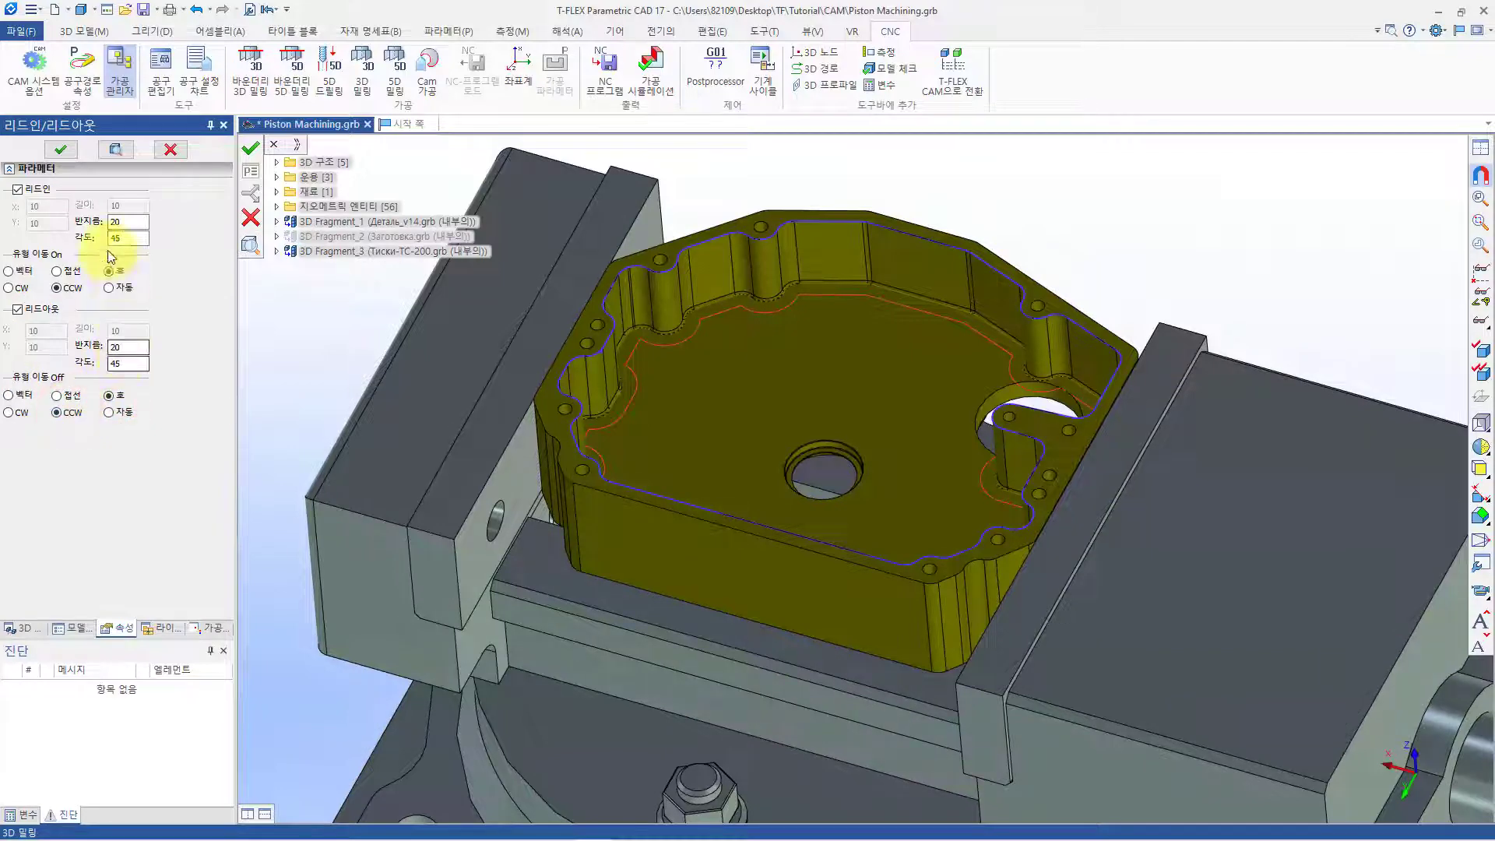
pyautogui.click(116, 153)
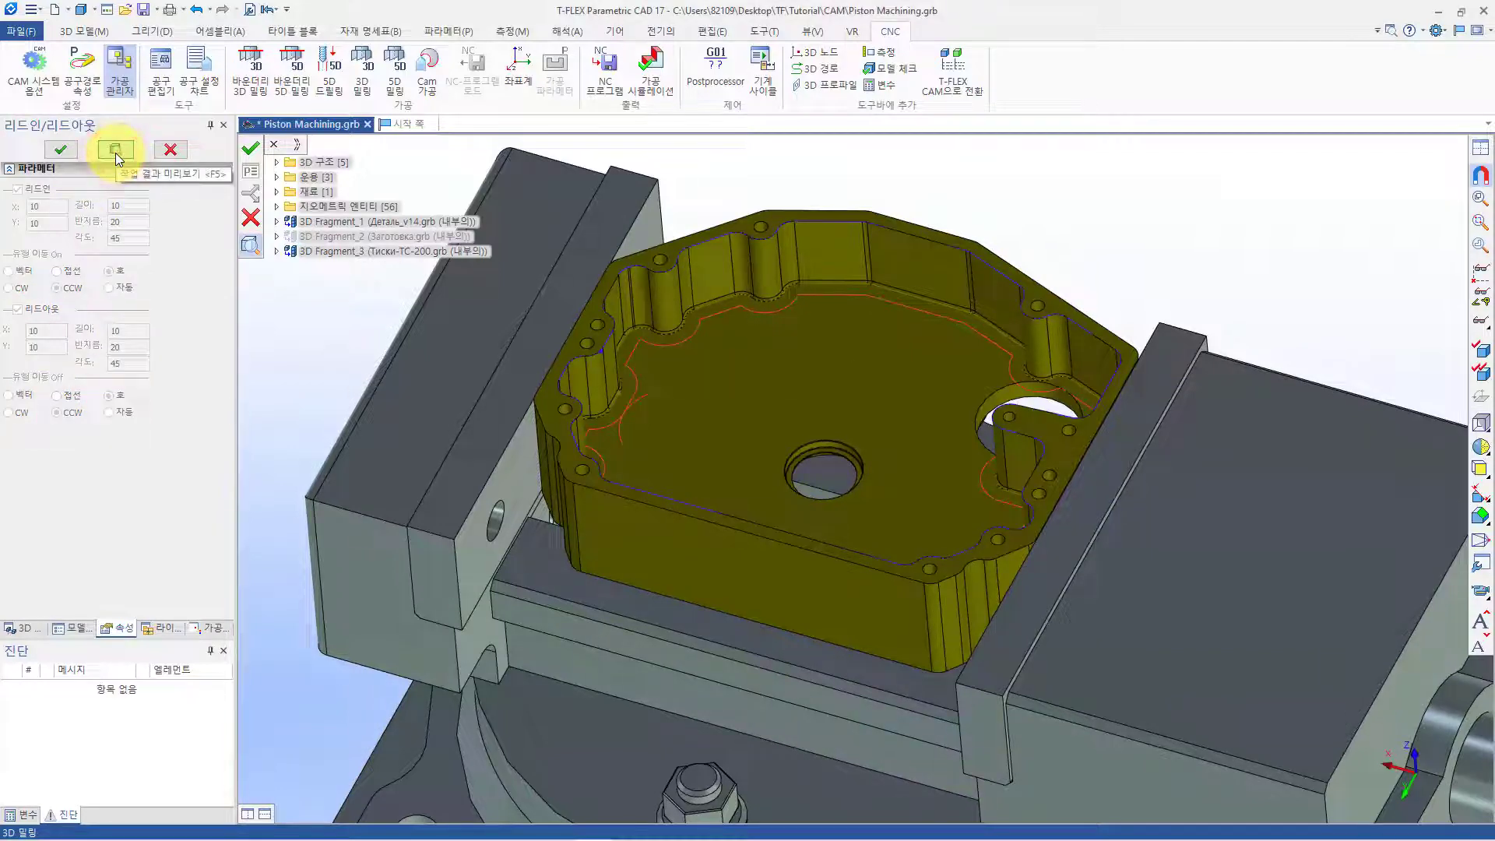
pyautogui.click(66, 150)
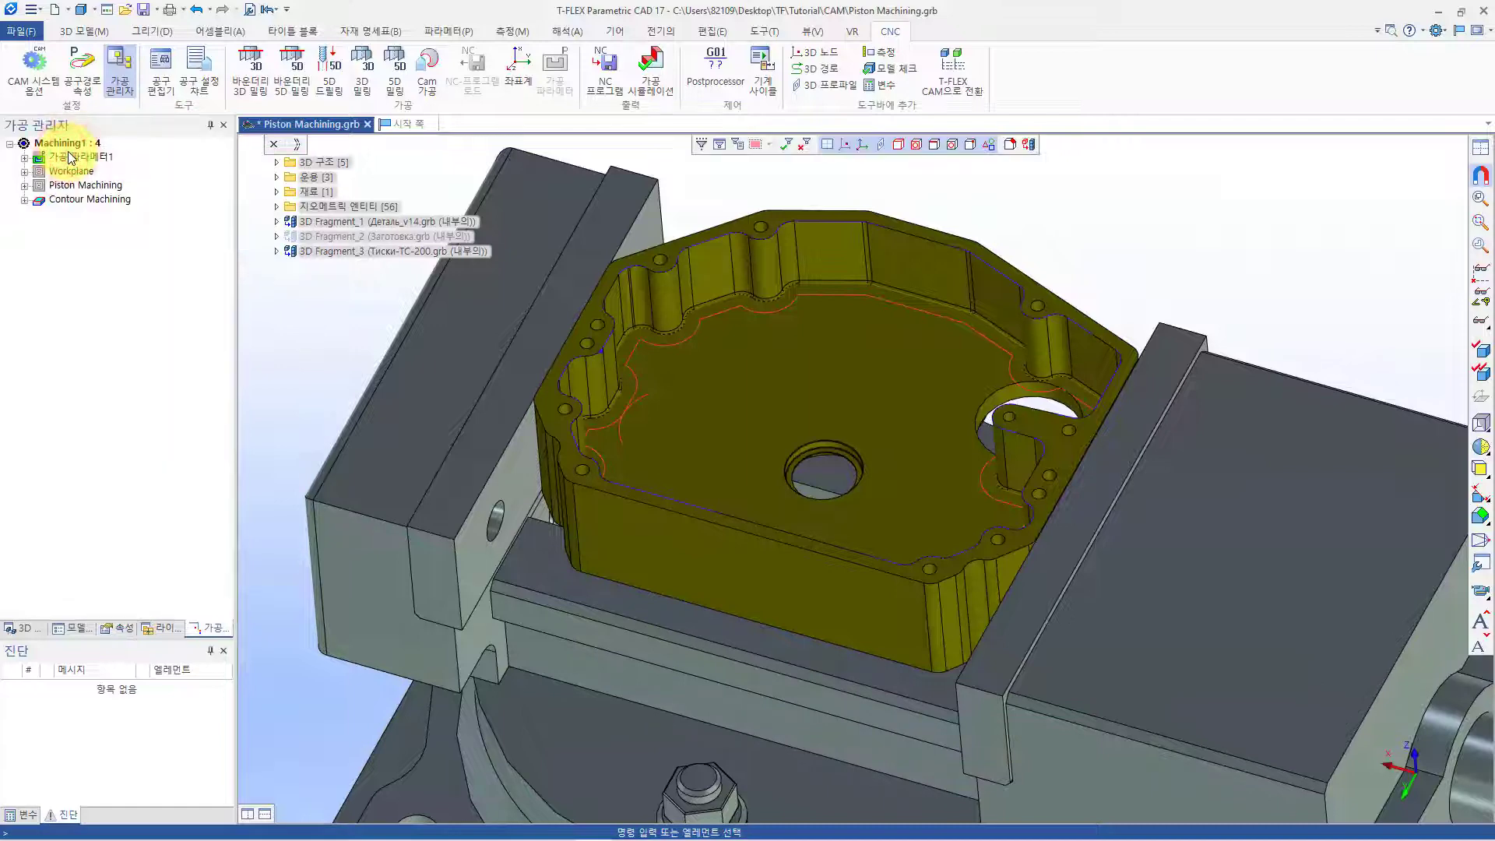
# Enable the entry and exit points of the Contour Machining toolpath and set the Z value of each to 40
pyautogui.click(86, 201)
pyautogui.rightClick(86, 202)
pyautogui.click(145, 345)
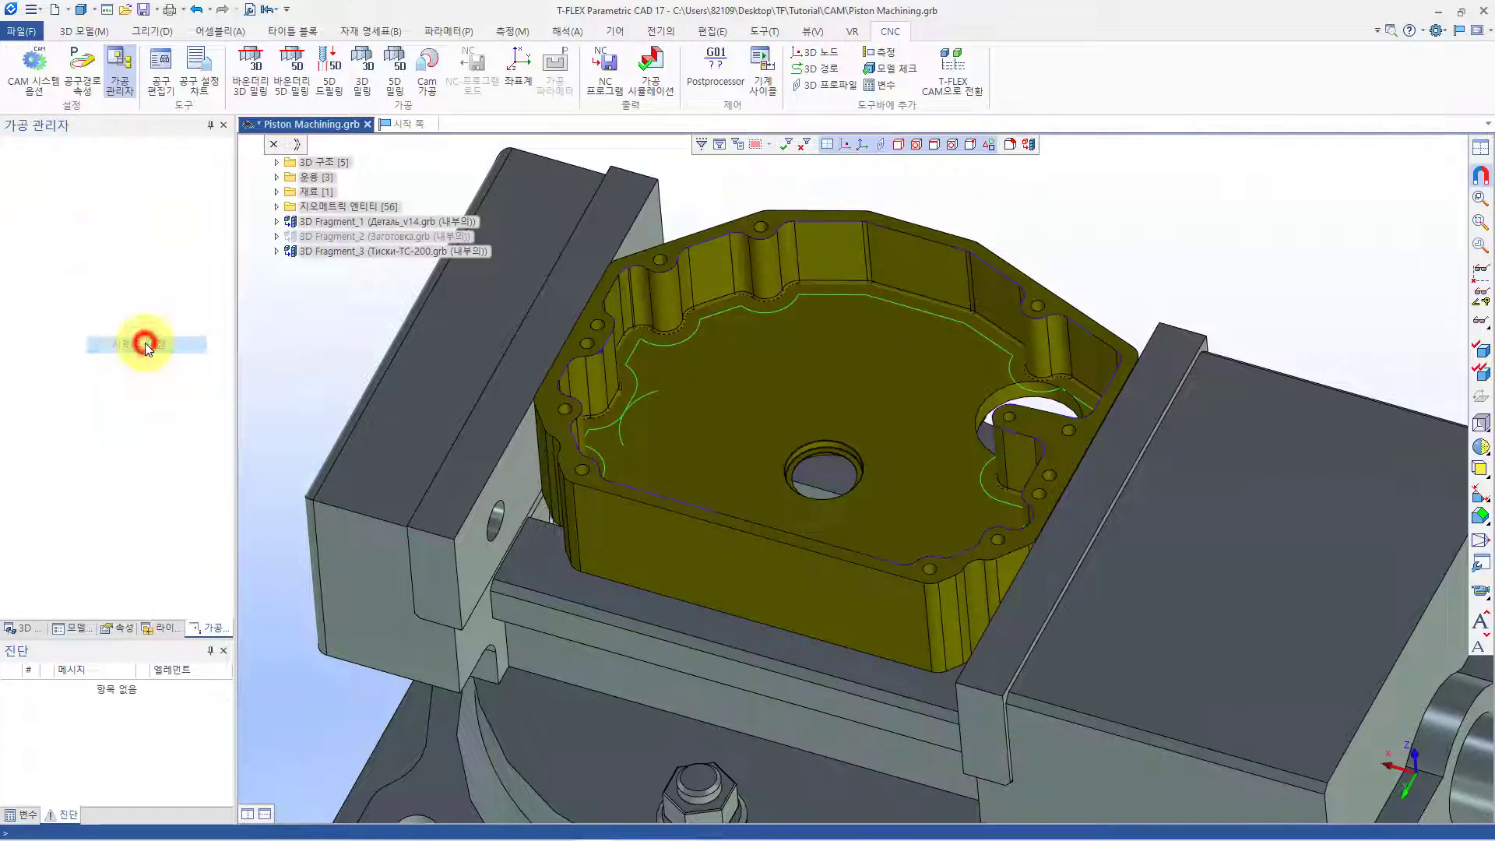
pyautogui.click(13, 185)
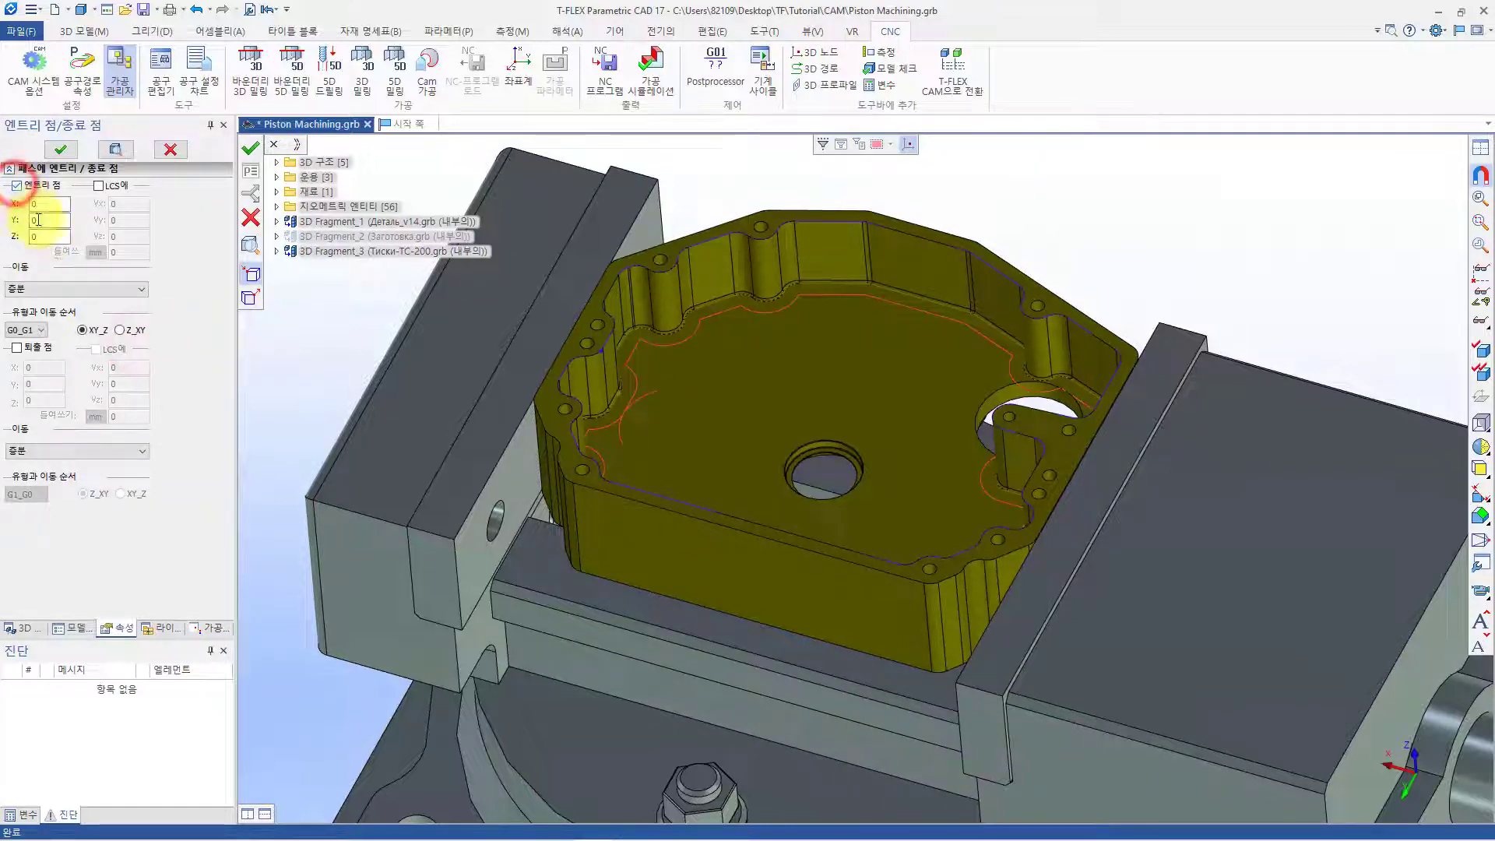
pyautogui.doubleClick(53, 240)
pyautogui.write('4')
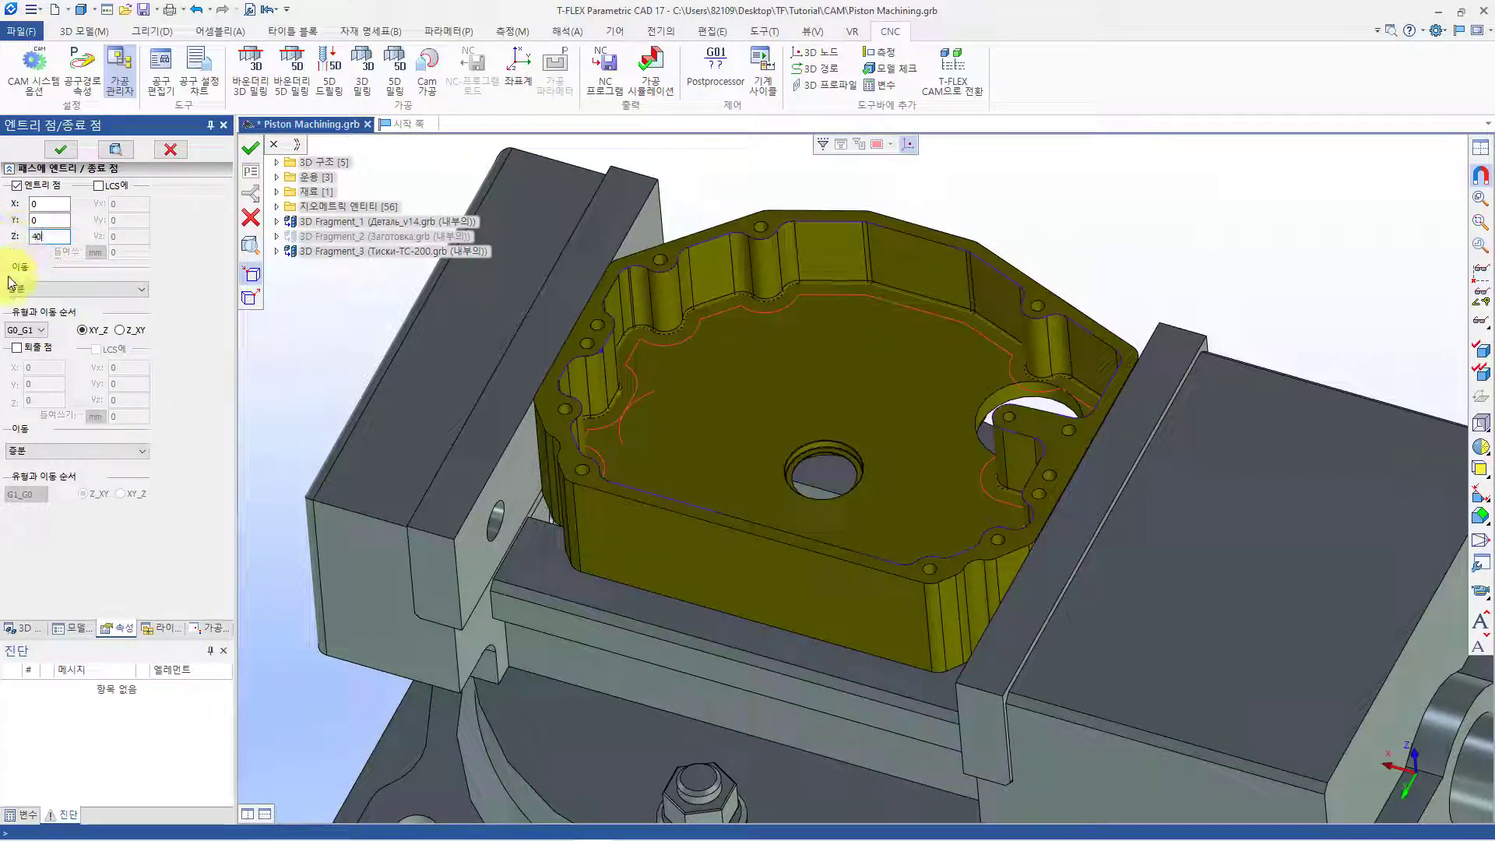
pyautogui.click(27, 347)
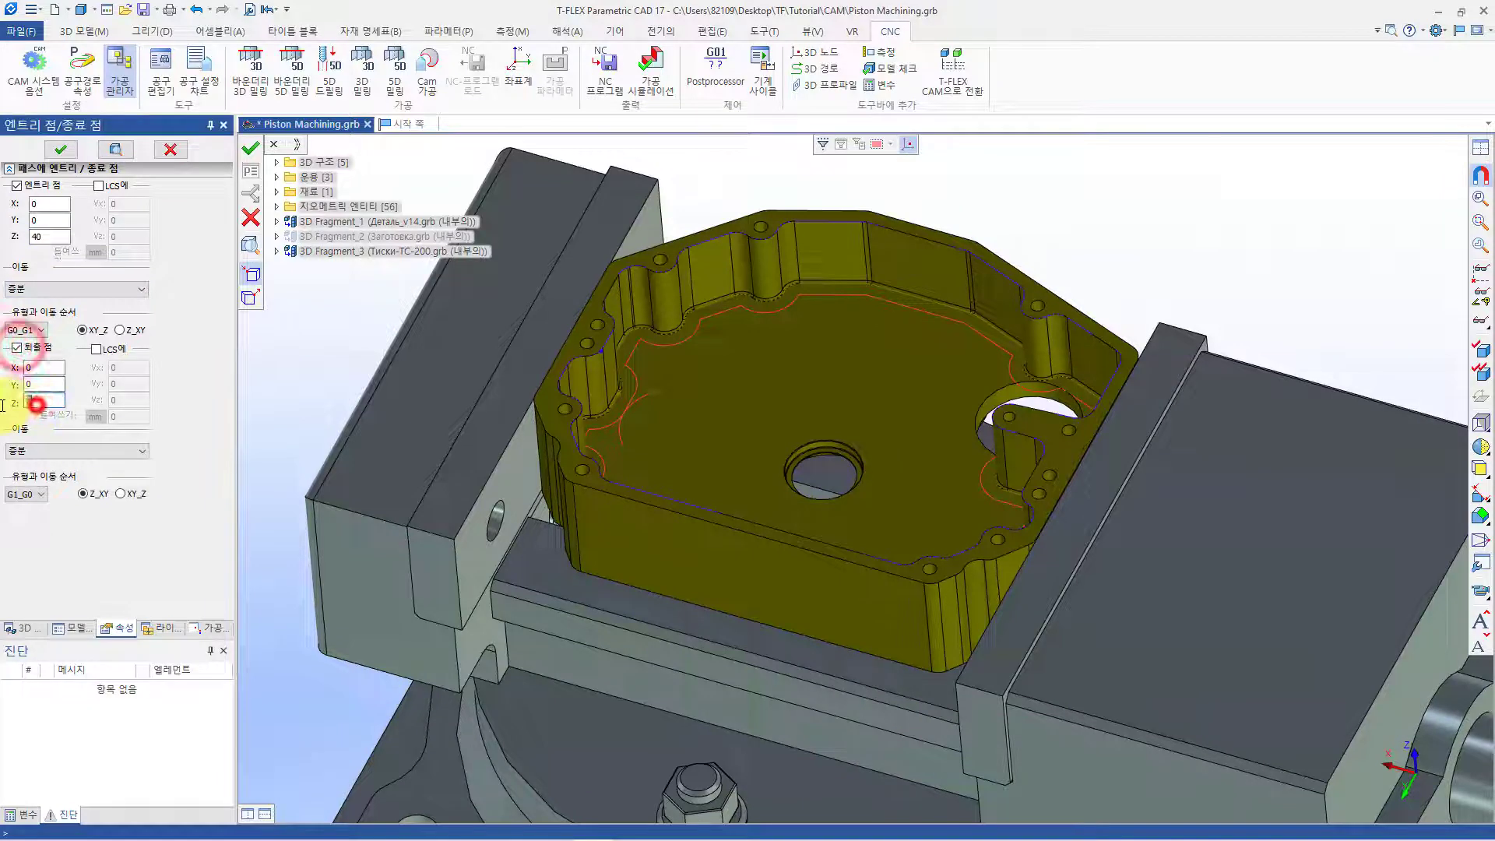
pyautogui.doubleClick(42, 400)
pyautogui.write('40')
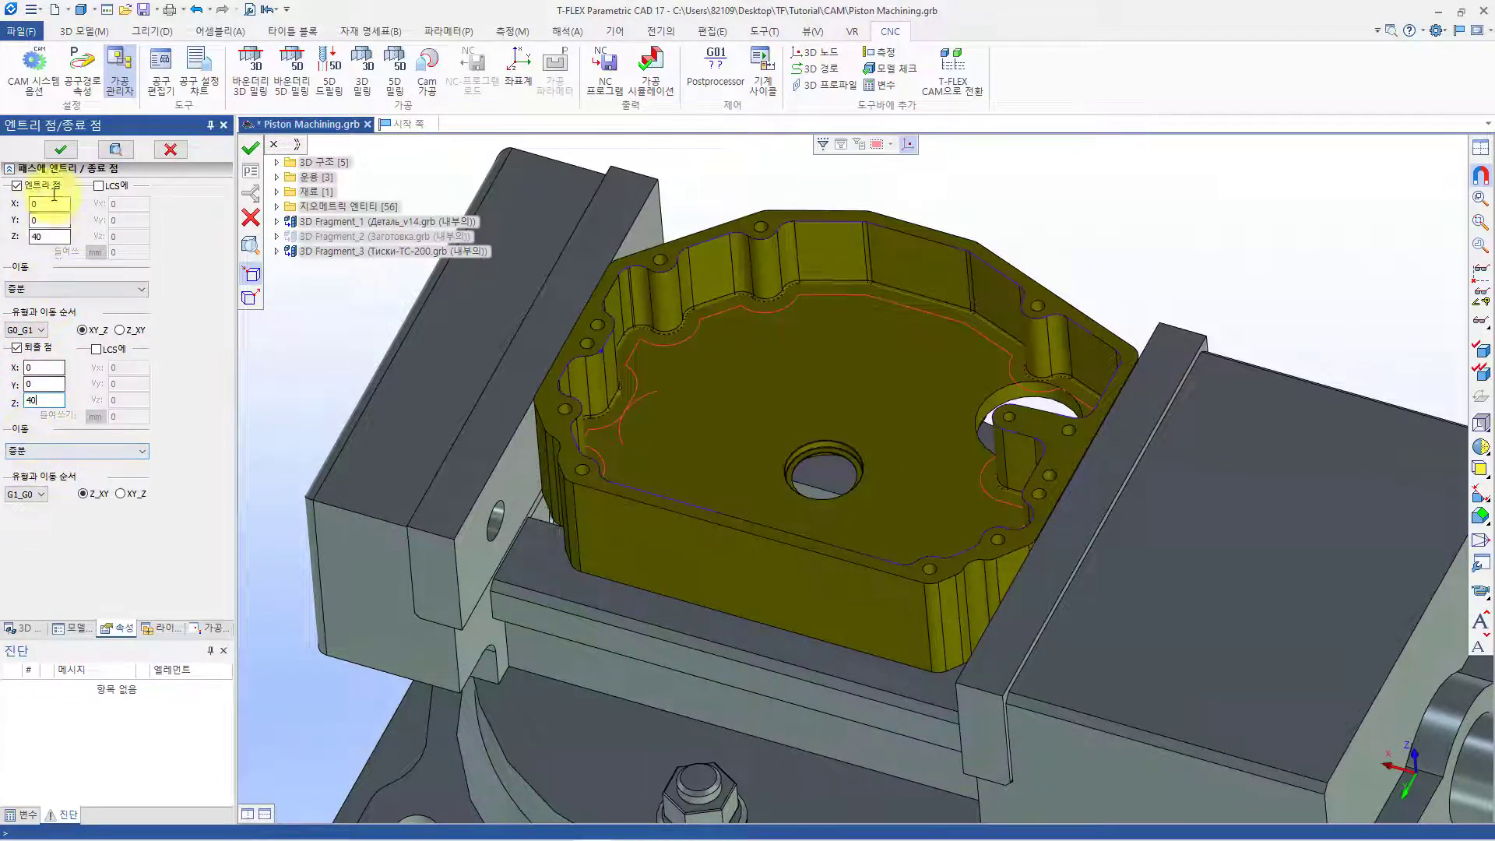
# Preview and confirm the entry and exit points, and turn off the Contour Machining toolpath's display in the model view
pyautogui.click(114, 150)
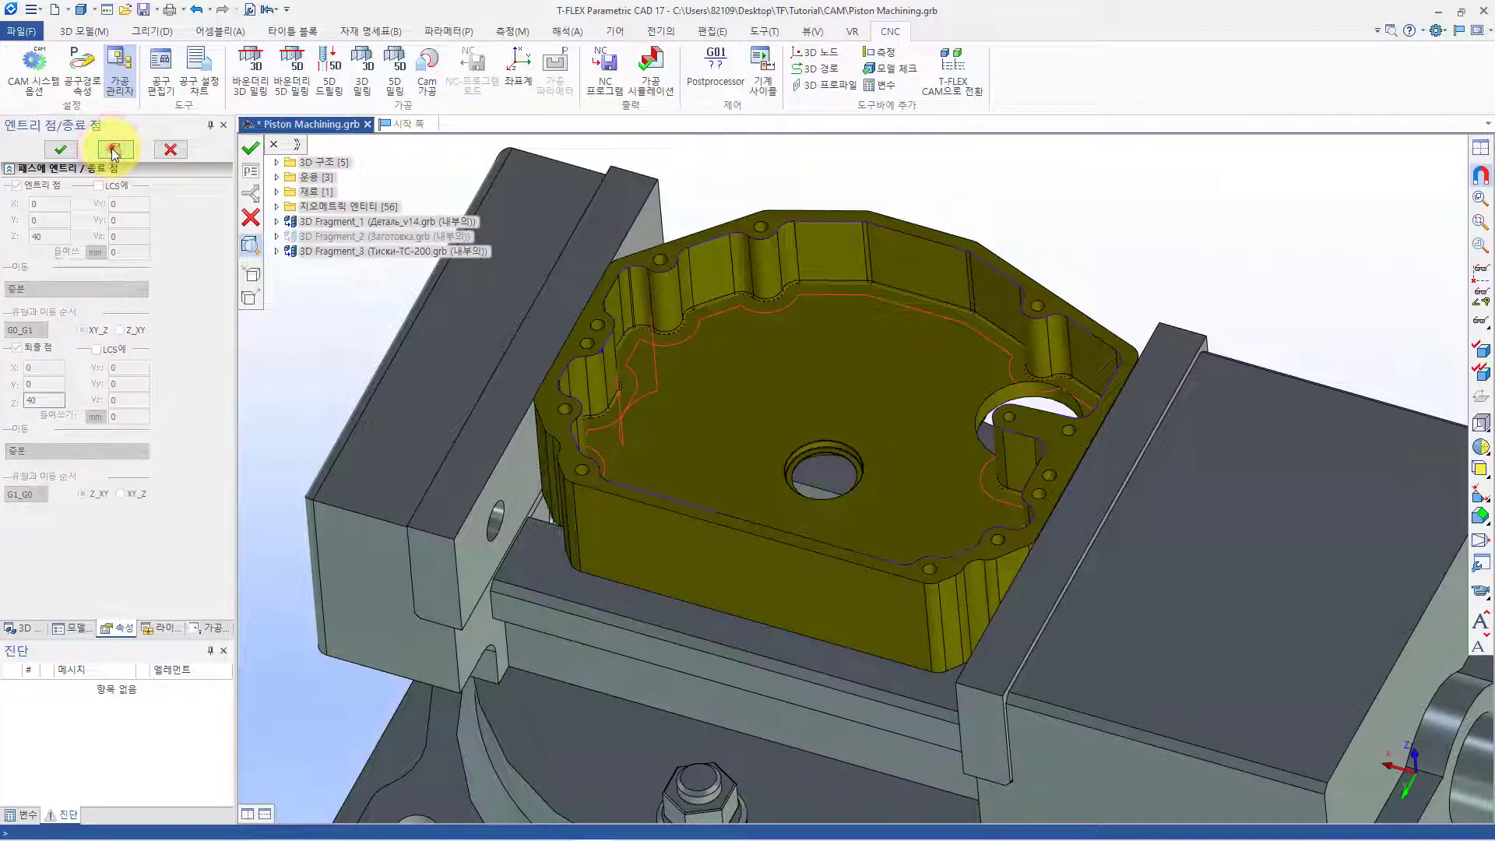
pyautogui.click(60, 149)
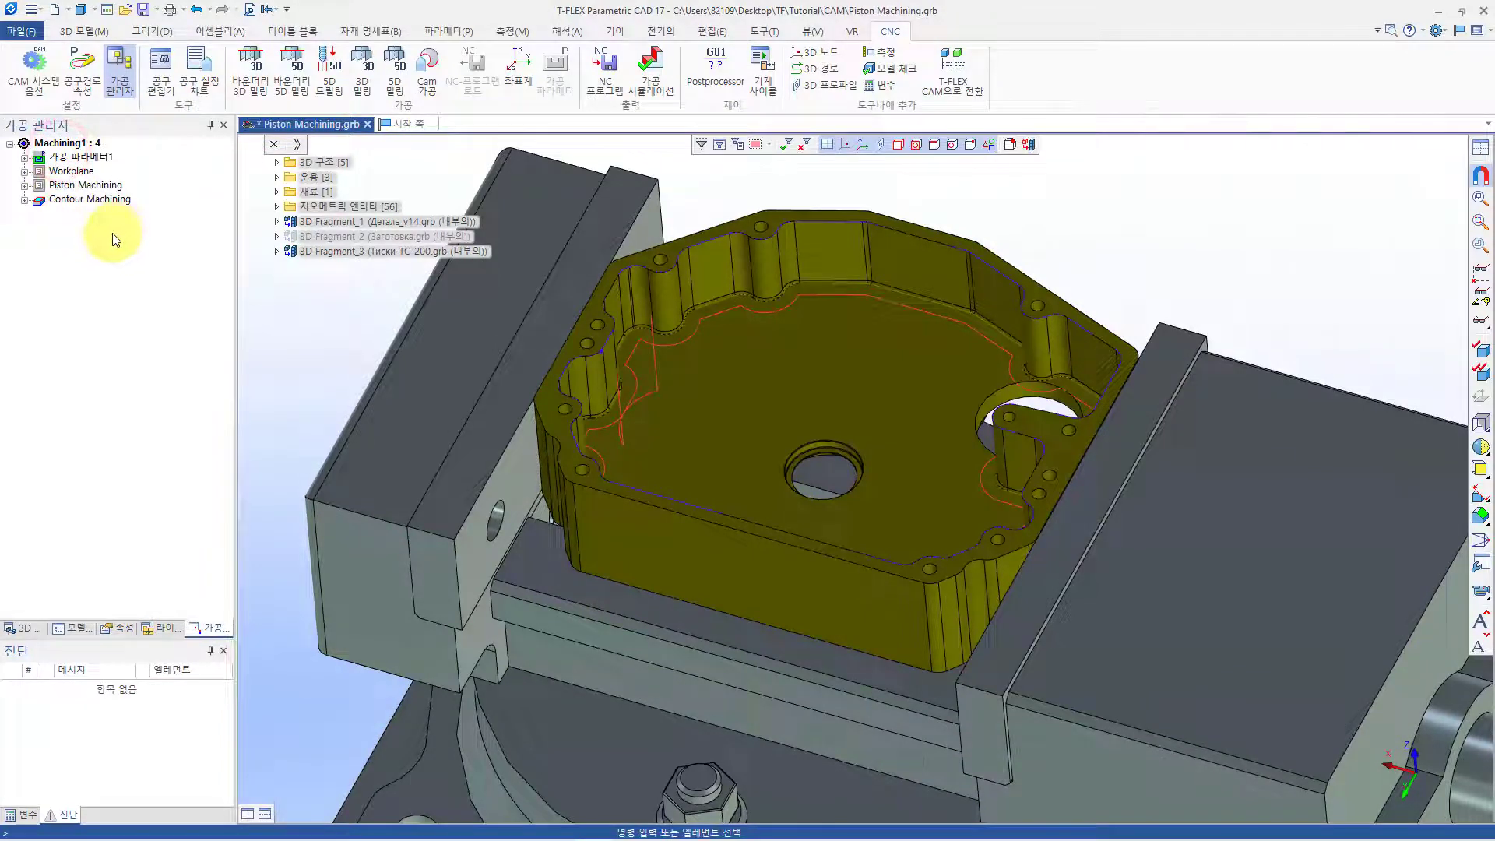
pyautogui.rightClick(111, 200)
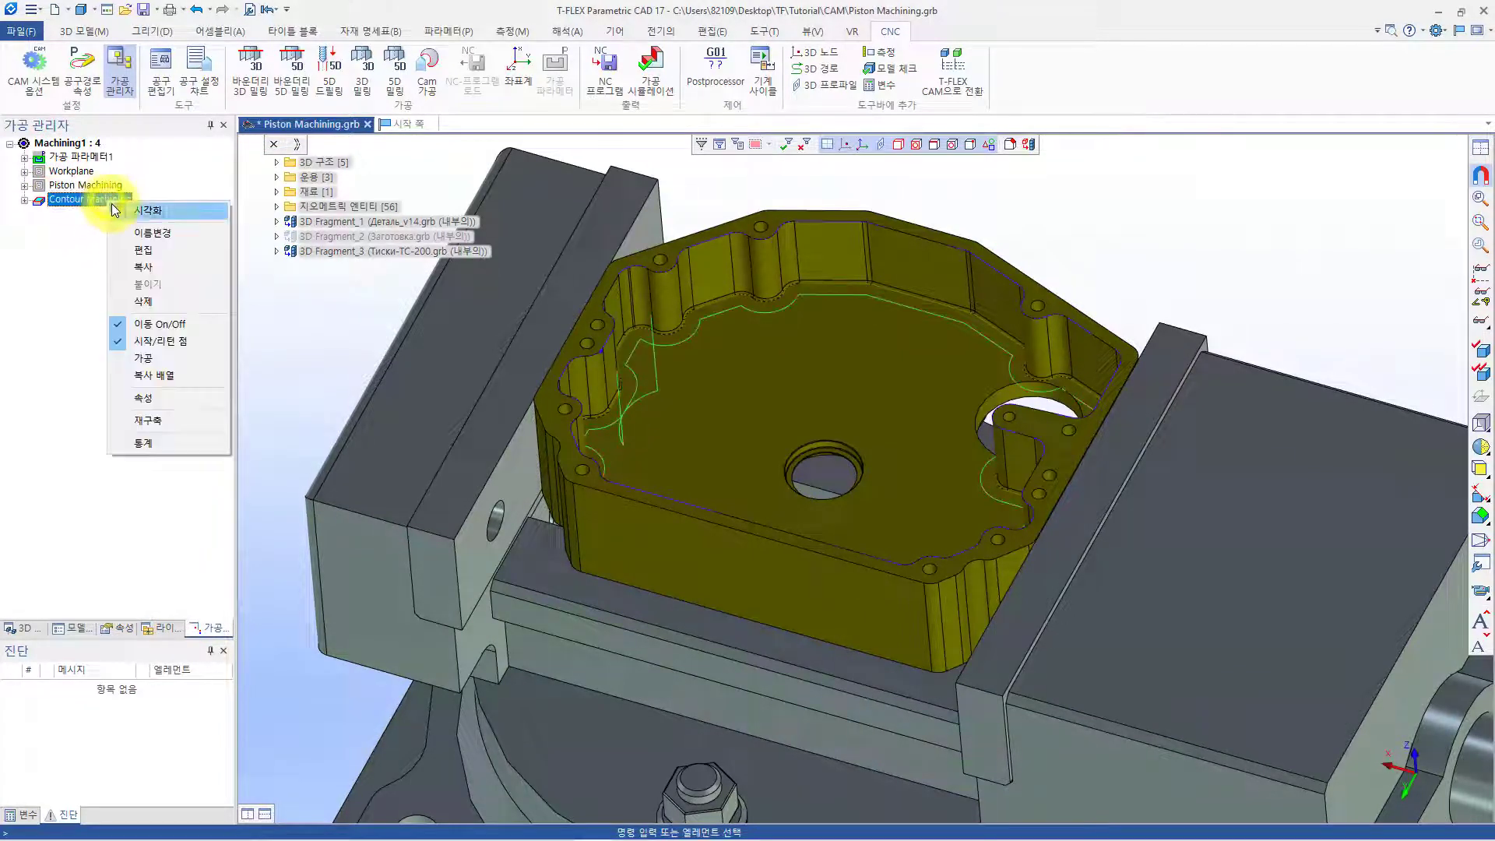
pyautogui.click(128, 208)
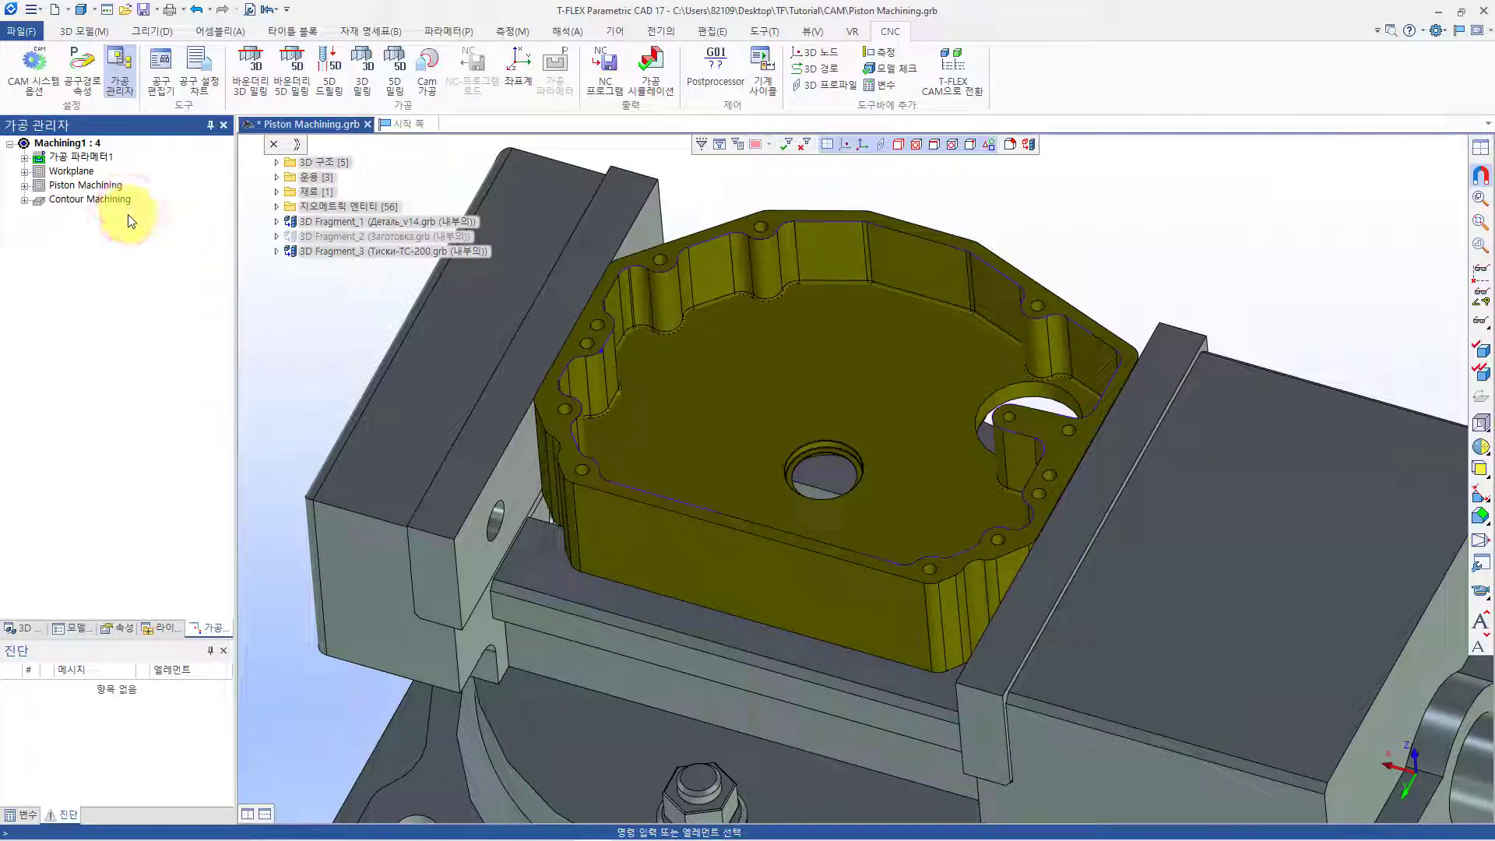
# Create a 5D drilling operation named Drilling using tool 10(D5) from the tool.too file
pyautogui.click(330, 87)
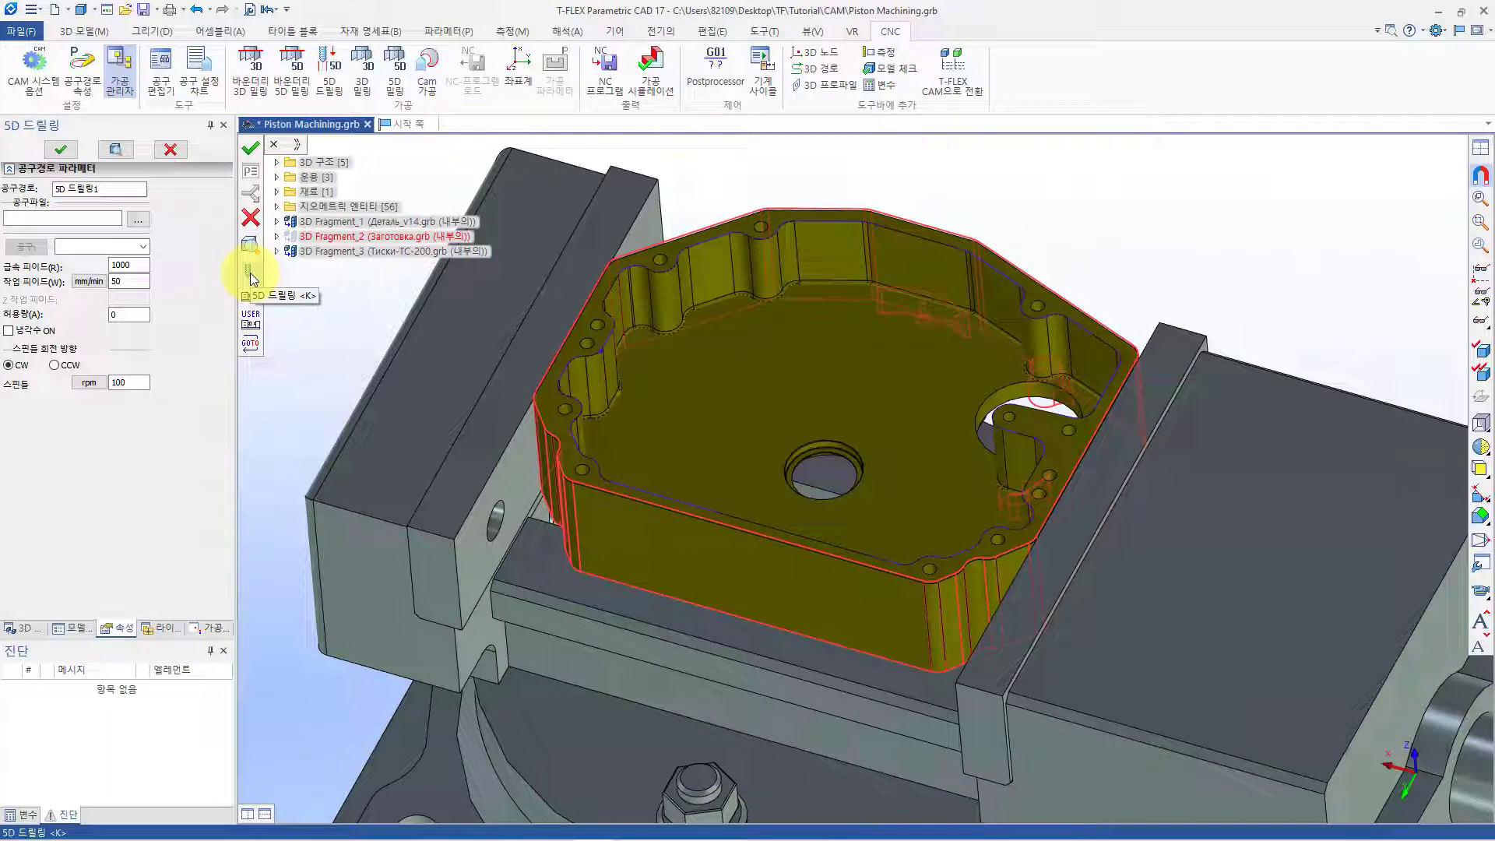
pyautogui.click(251, 274)
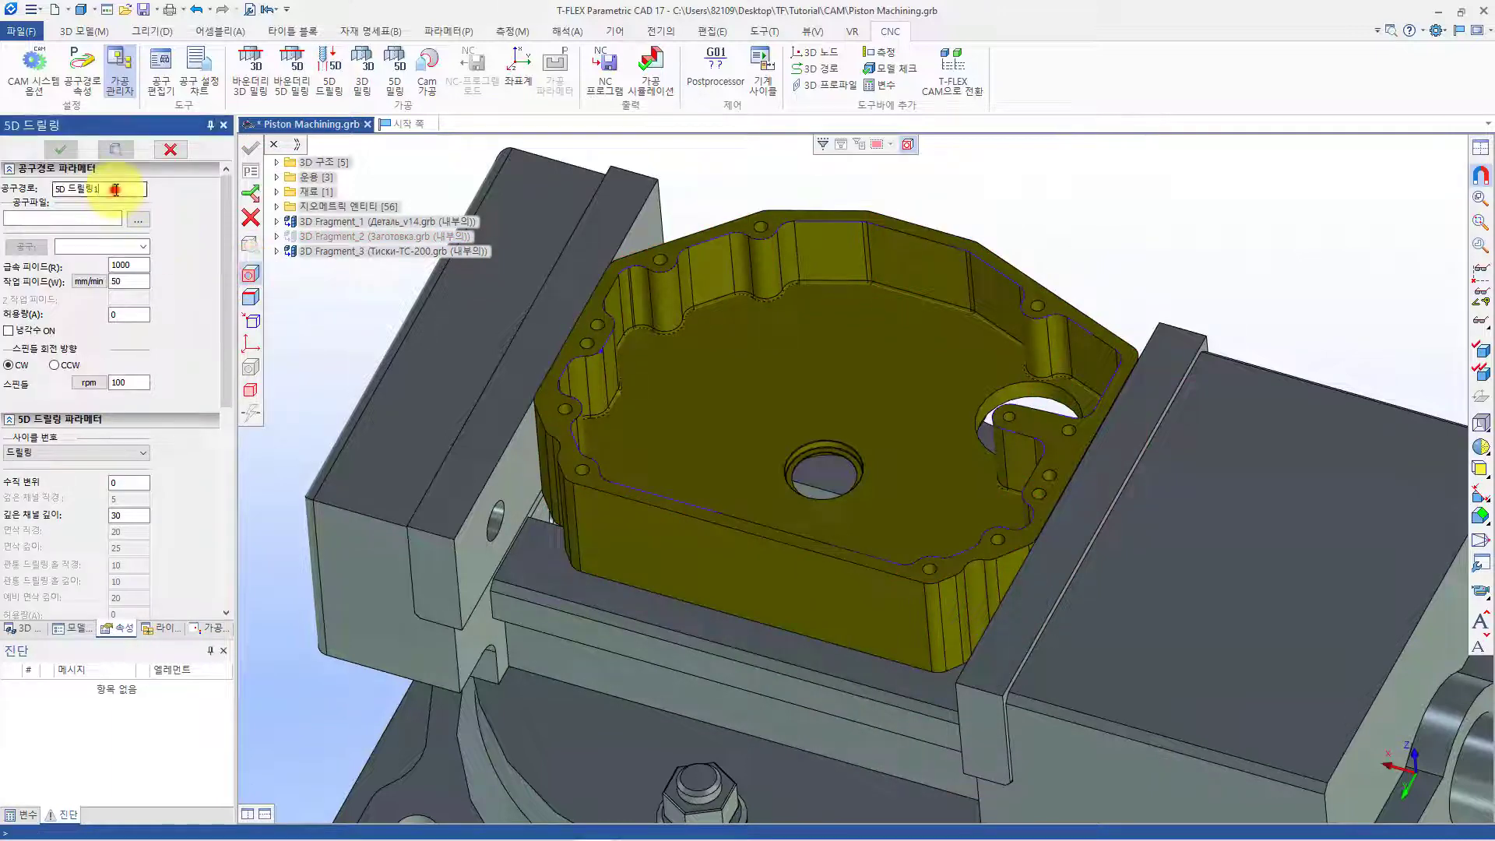
pyautogui.moveTo(115, 189); pyautogui.dragTo(48, 189)
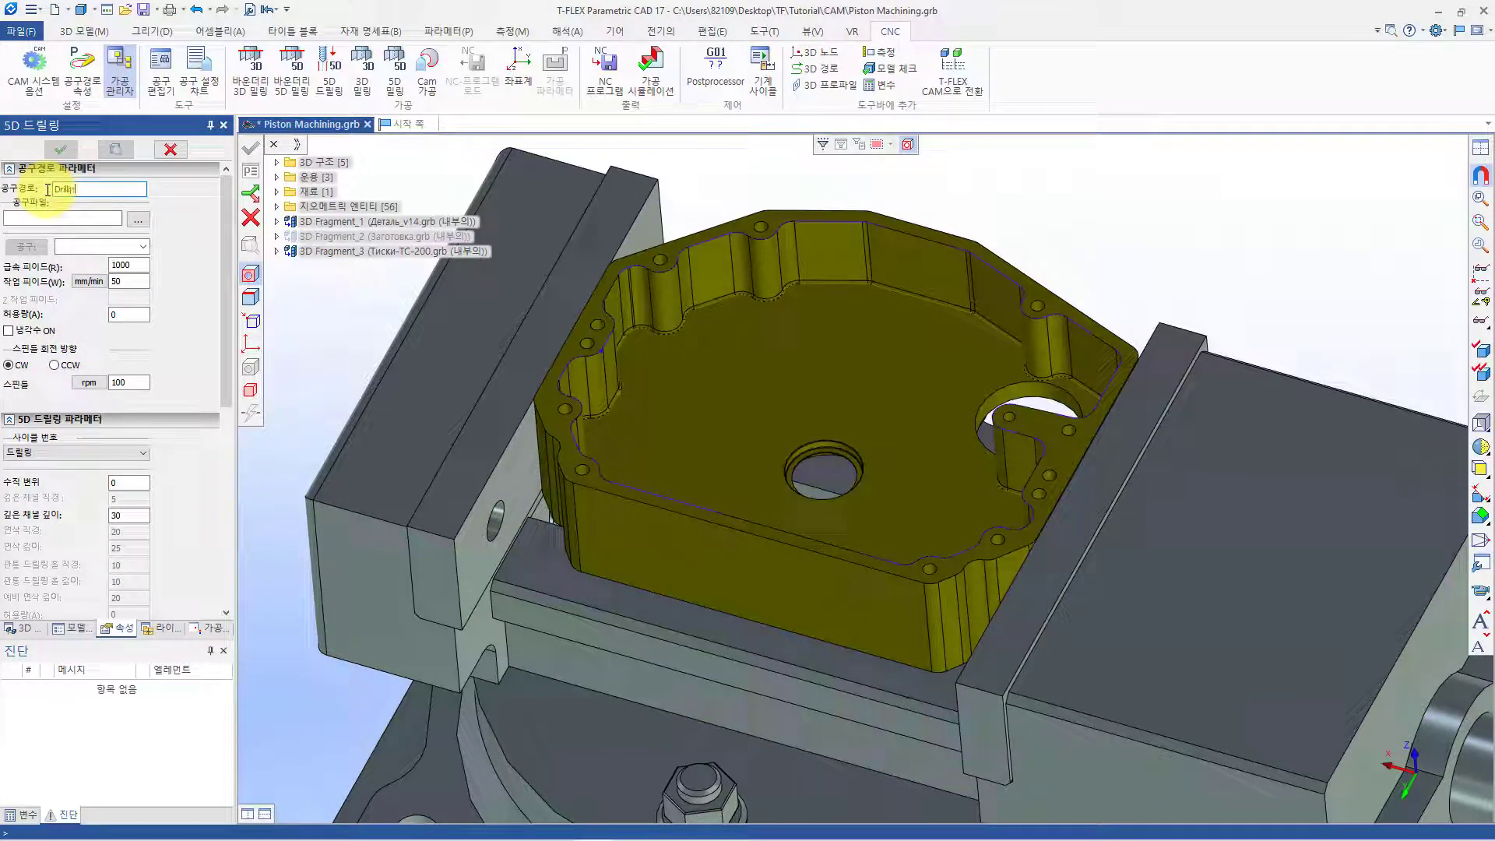
pyautogui.click(138, 220)
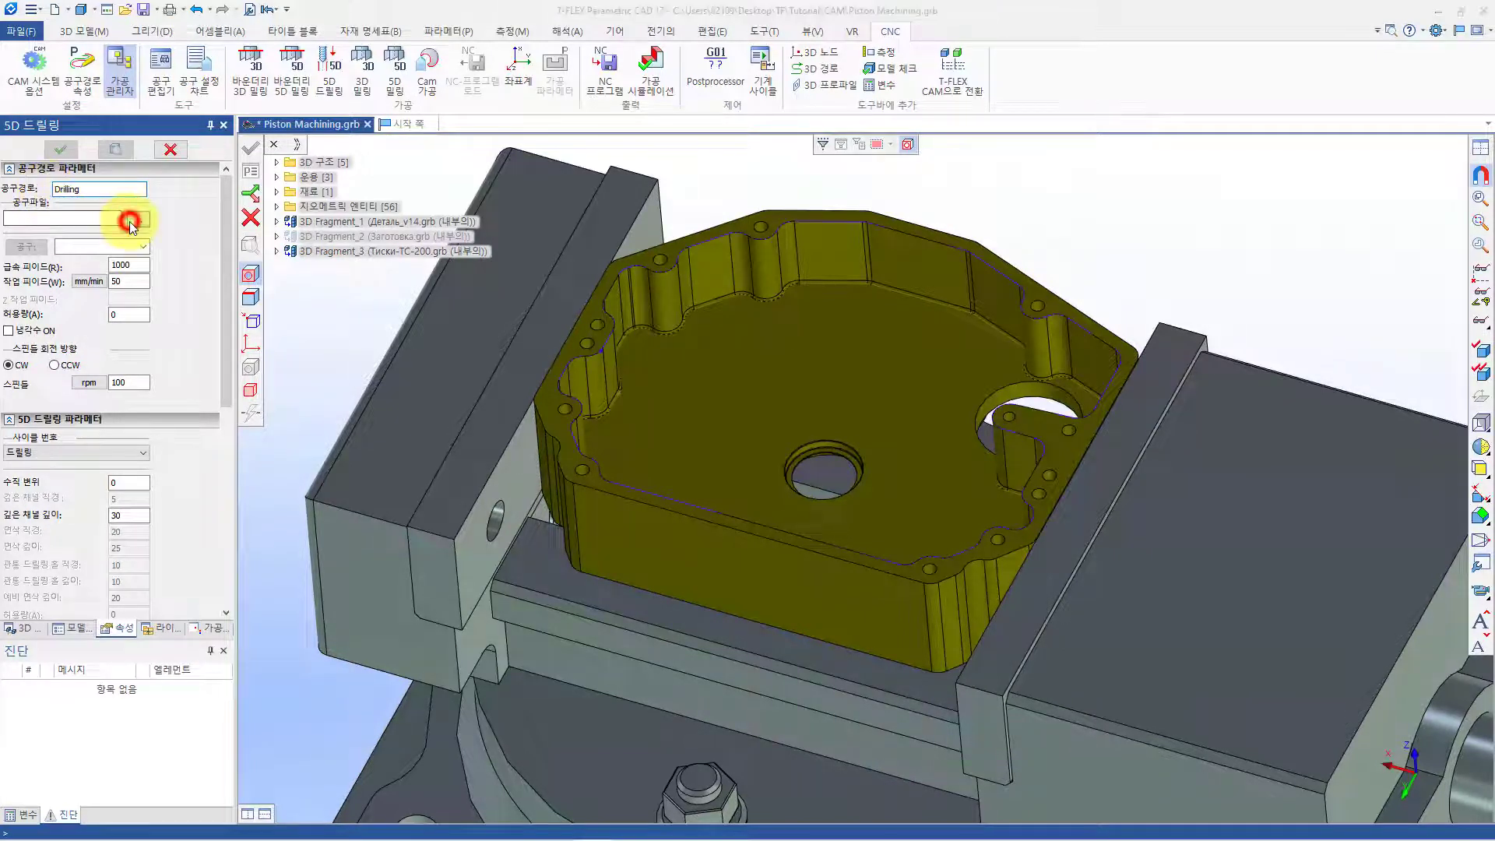
pyautogui.click(205, 113)
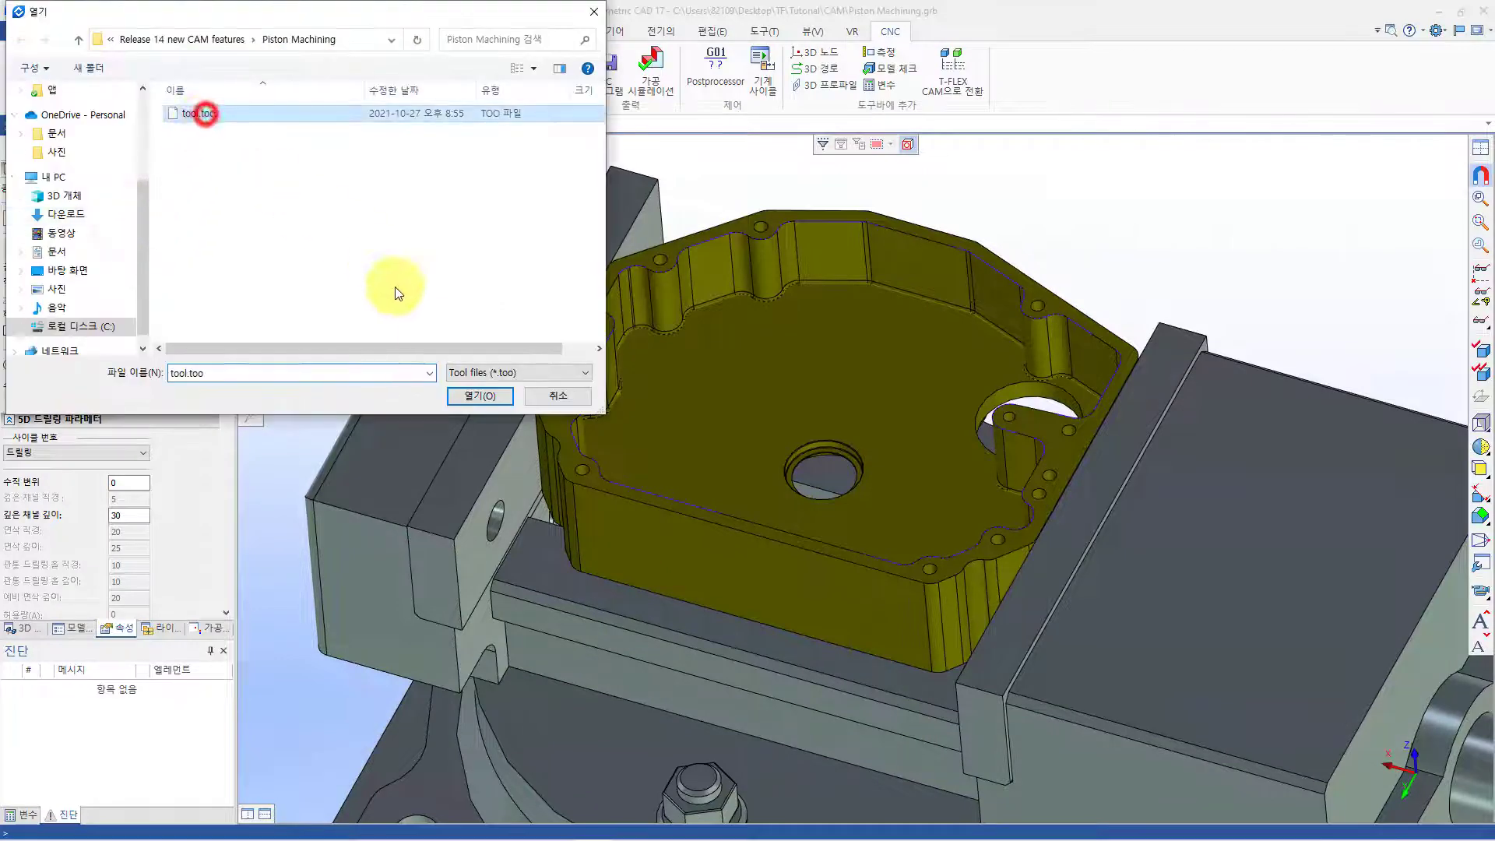
pyautogui.click(456, 396)
pyautogui.click(141, 246)
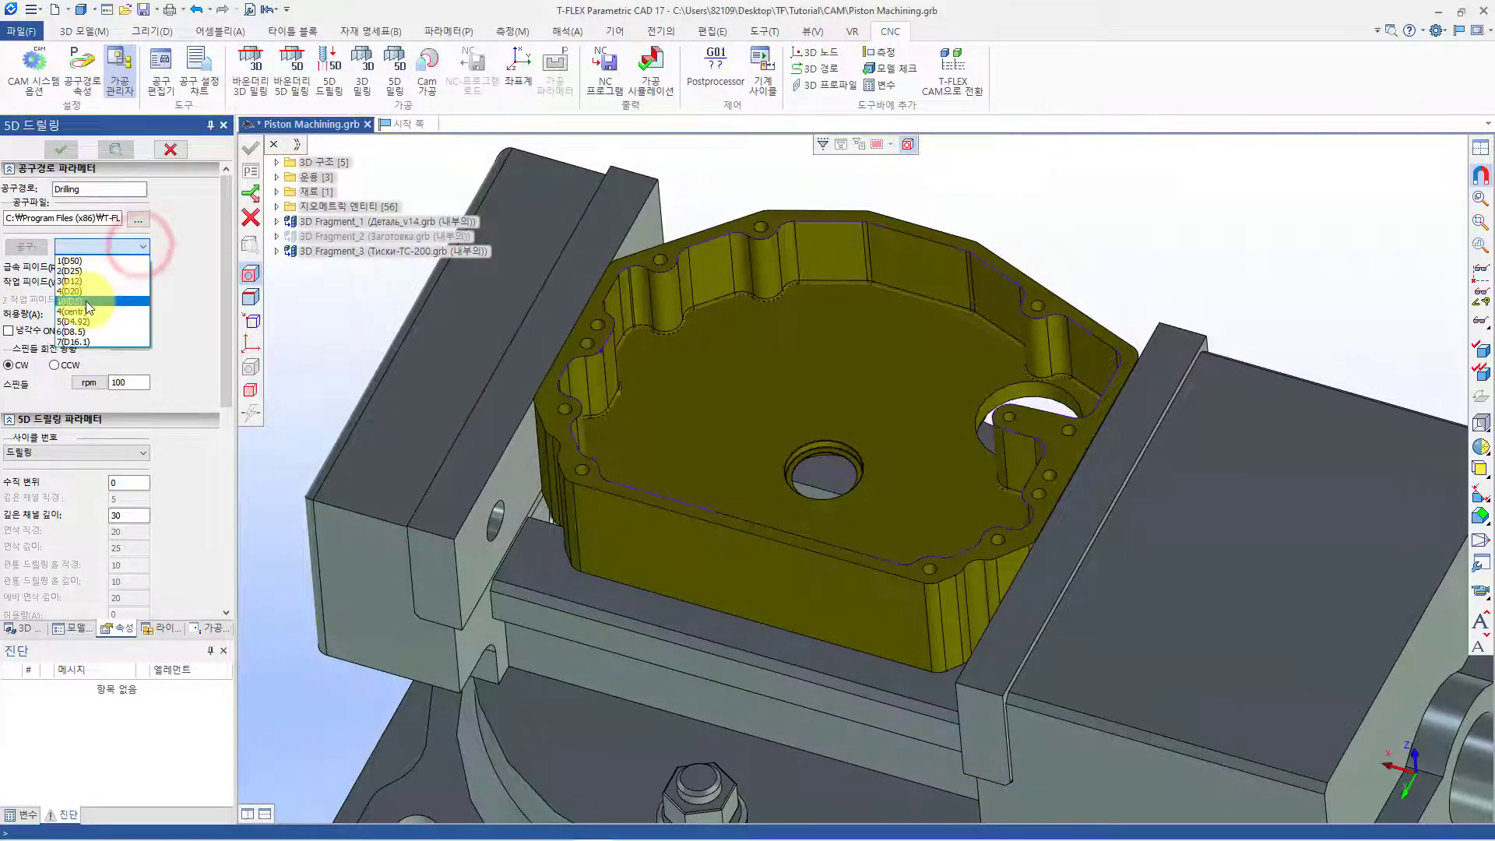
pyautogui.click(88, 298)
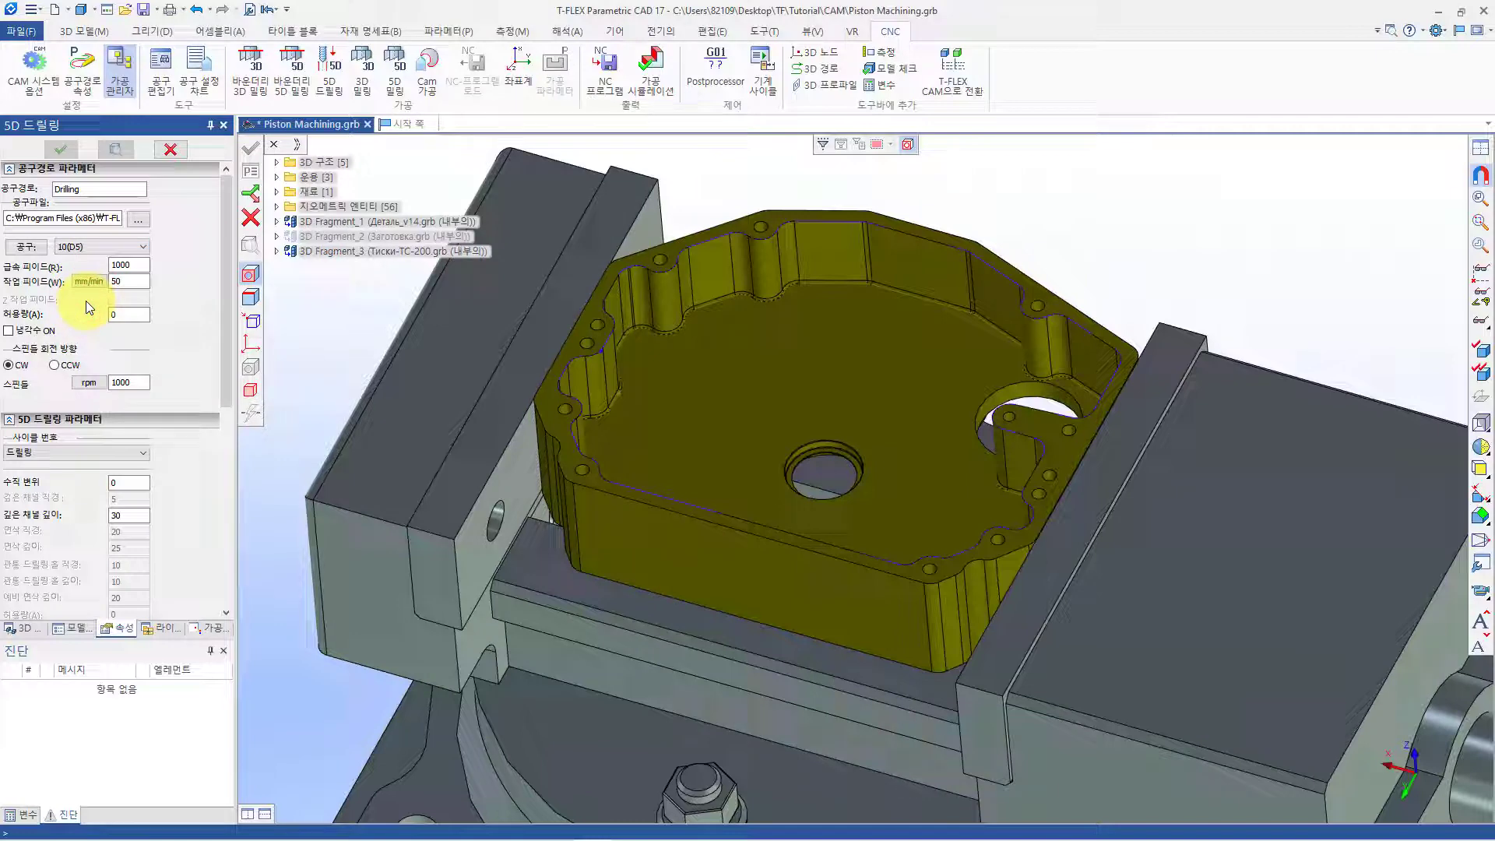
pyautogui.moveTo(225, 311); pyautogui.dragTo(217, 438)
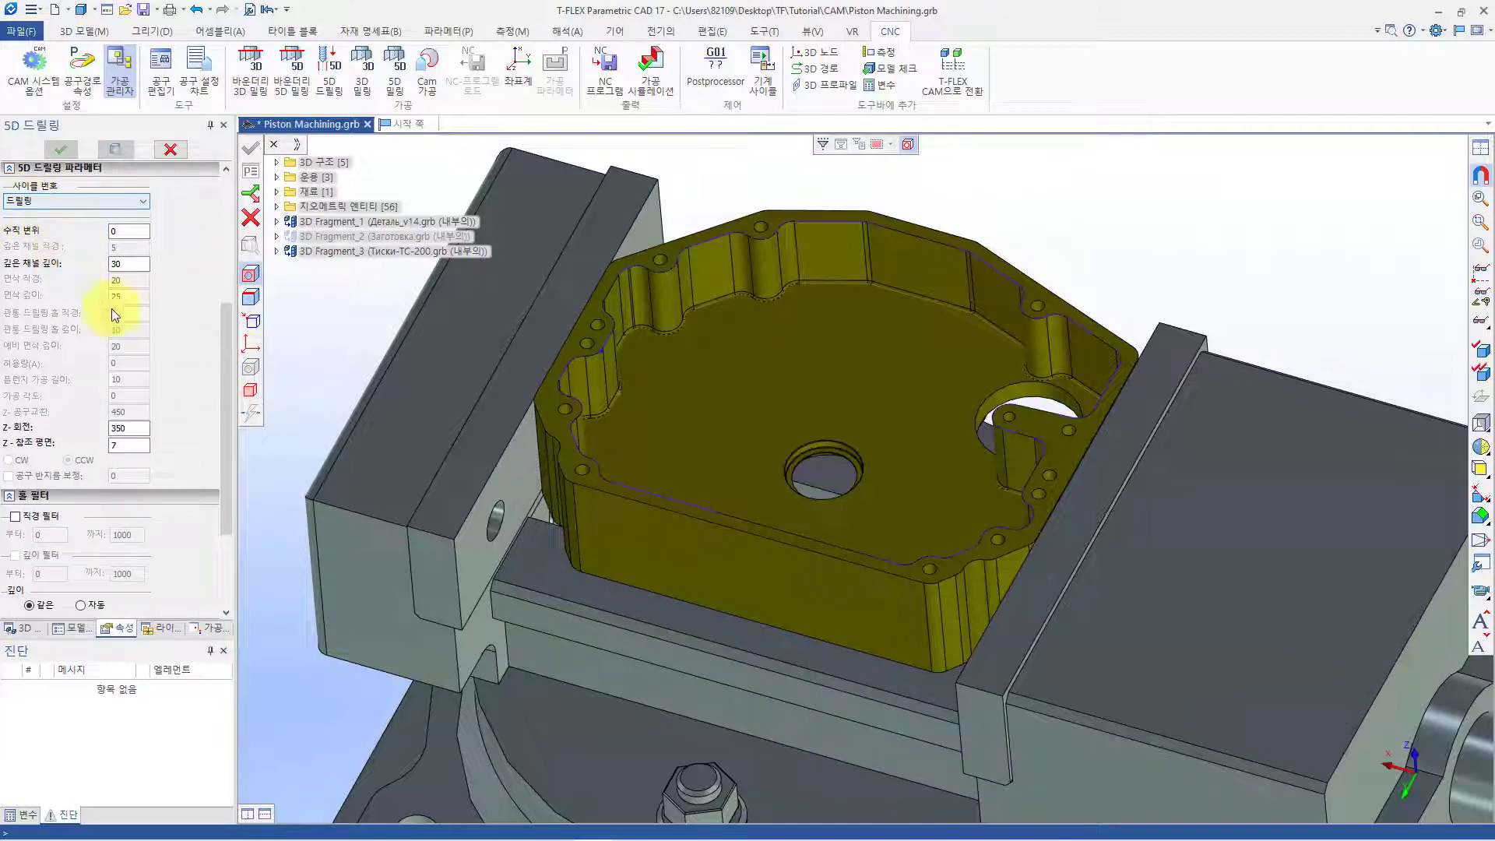
# Set the 5D drilling parameters' Z-회전 value to 50 and the Z reference plane to 7
pyautogui.doubleClick(128, 426)
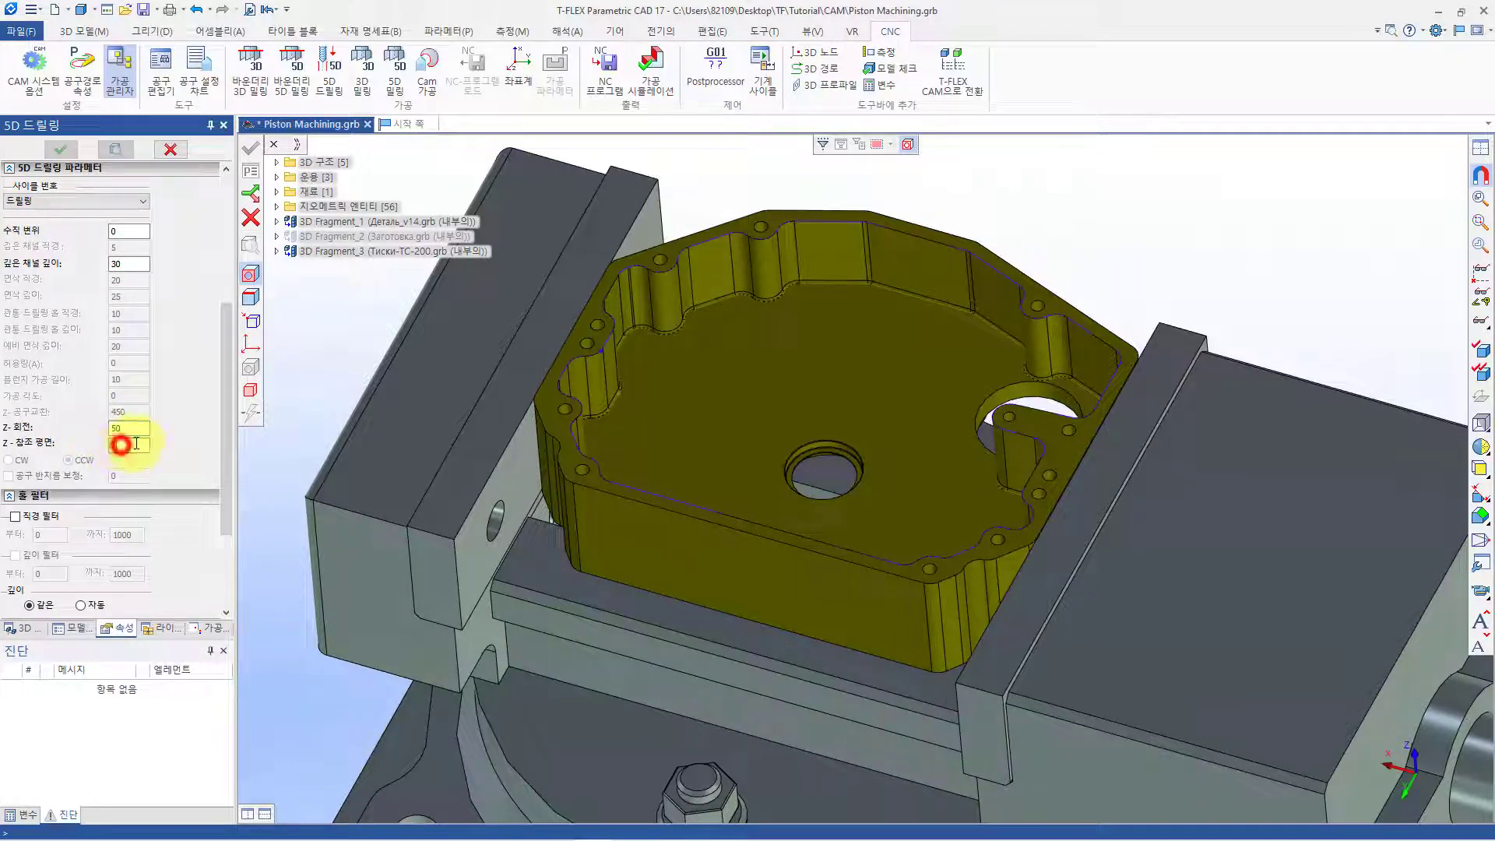
pyautogui.click(121, 444)
pyautogui.write('7')
# Enable the hole diameter filter for the drilling operation with a range from 5 to 5
pyautogui.moveTo(224, 410); pyautogui.dragTo(228, 496)
pyautogui.click(16, 376)
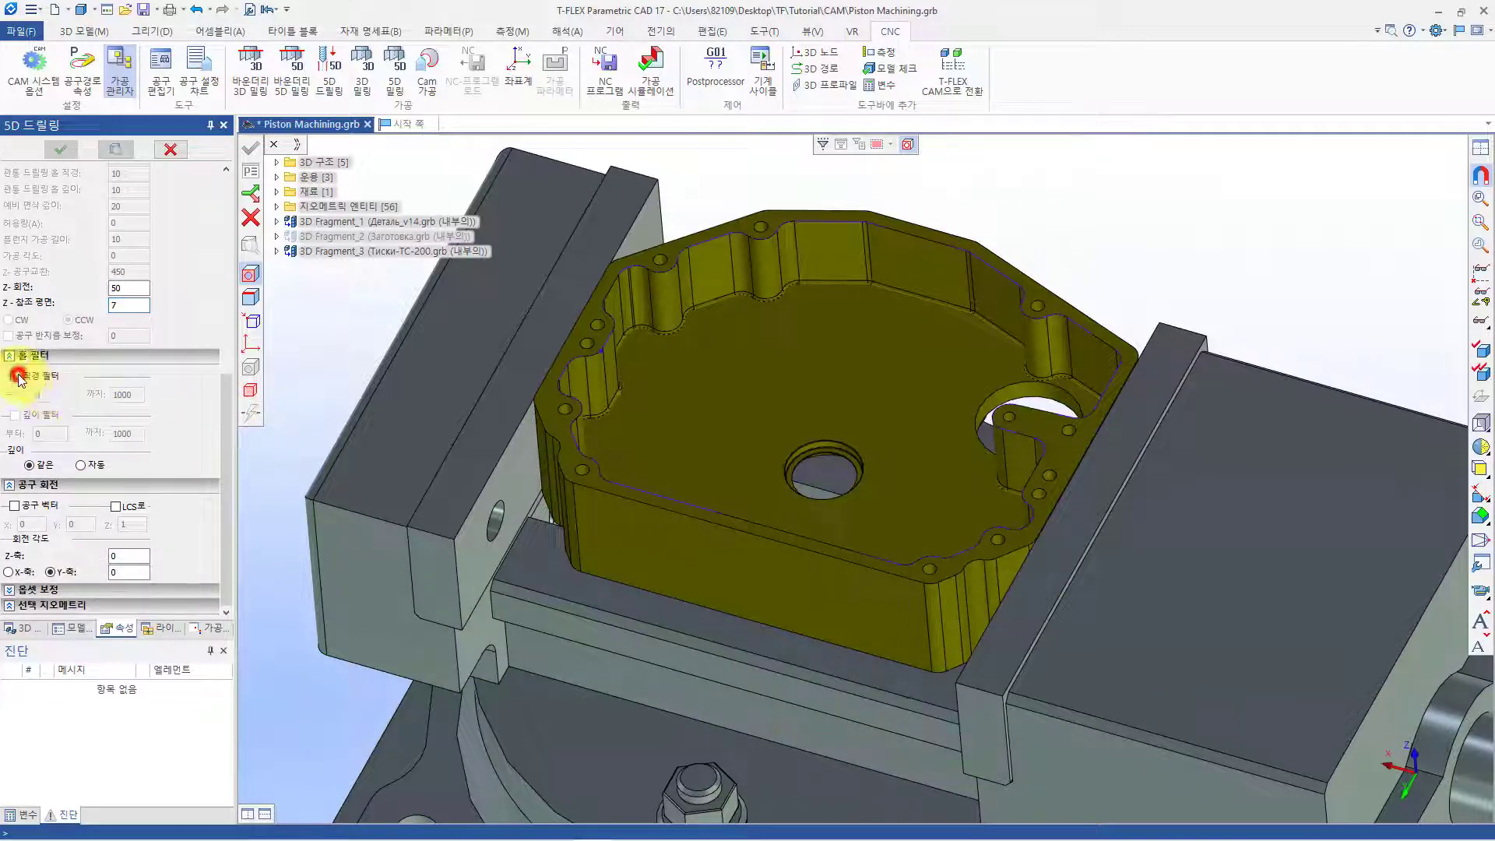
pyautogui.click(47, 395)
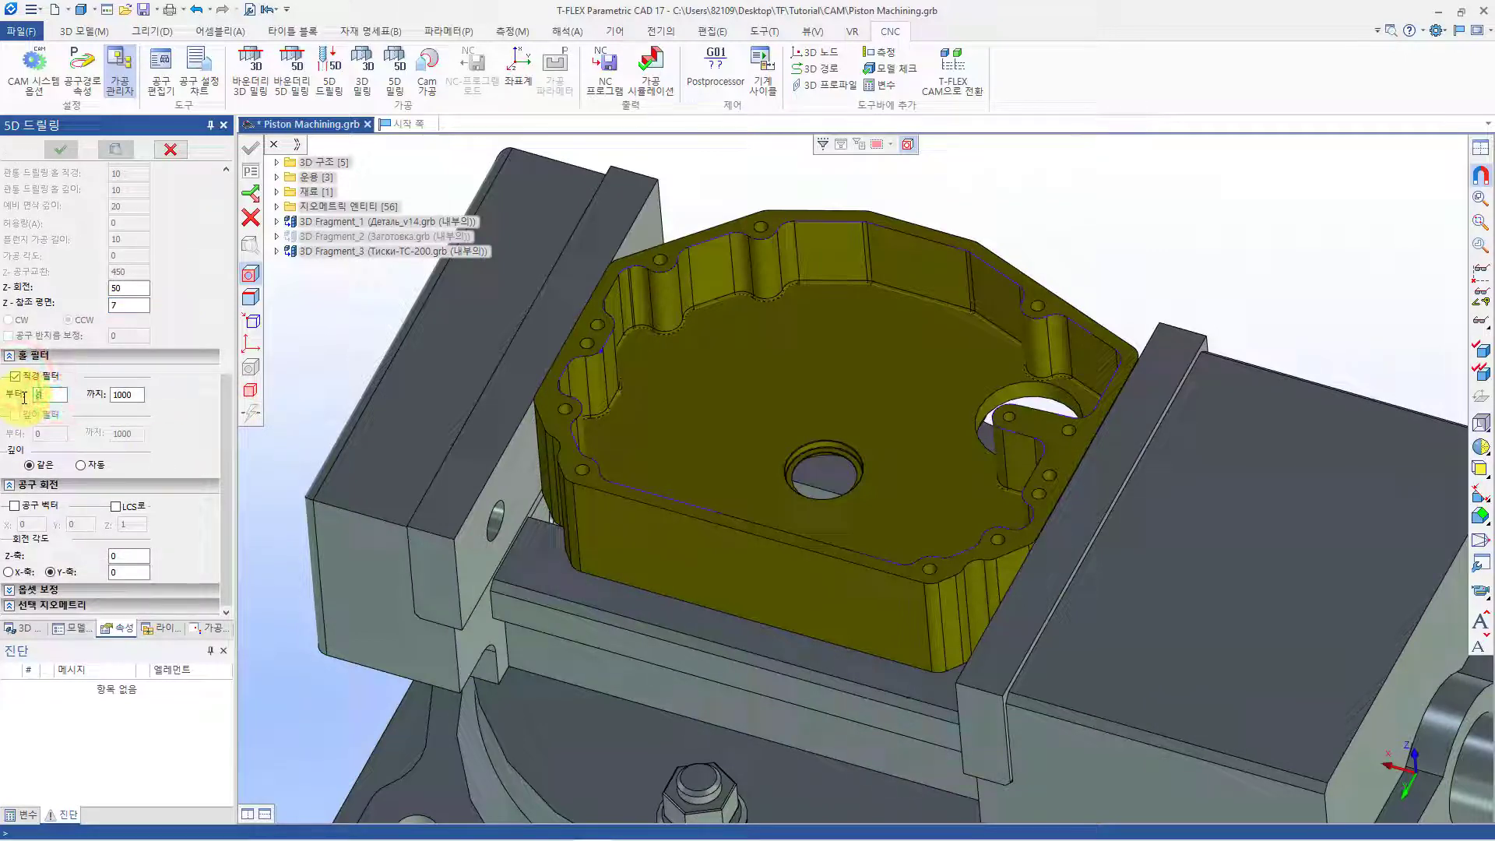
pyautogui.write('5')
pyautogui.doubleClick(133, 395)
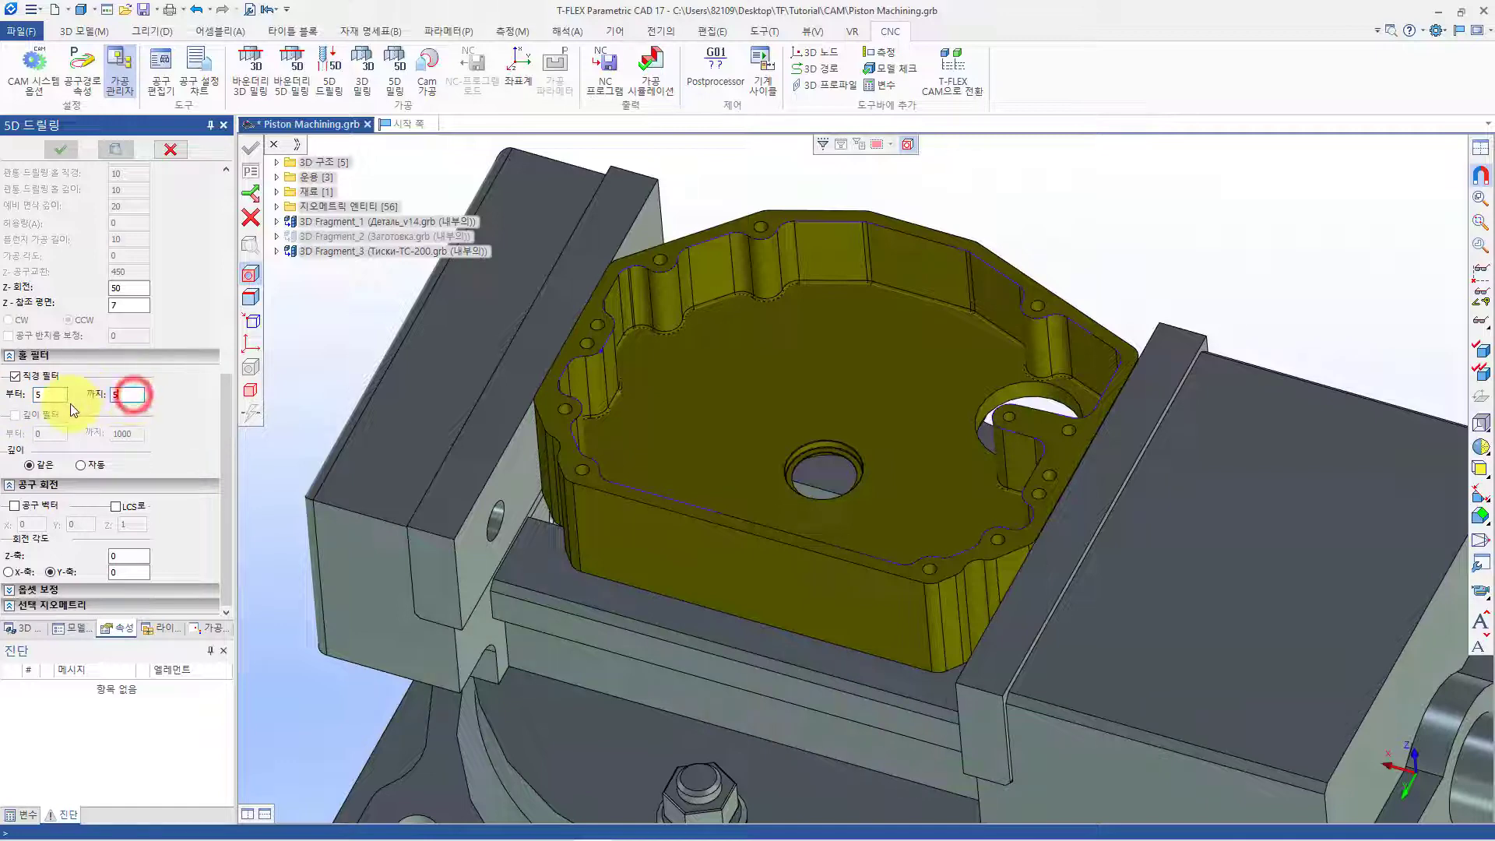
pyautogui.write('5')
# Choose the piston part's top rim face as the drilling geometry, and preview and confirm the Drilling toolpath
pyautogui.click(251, 276)
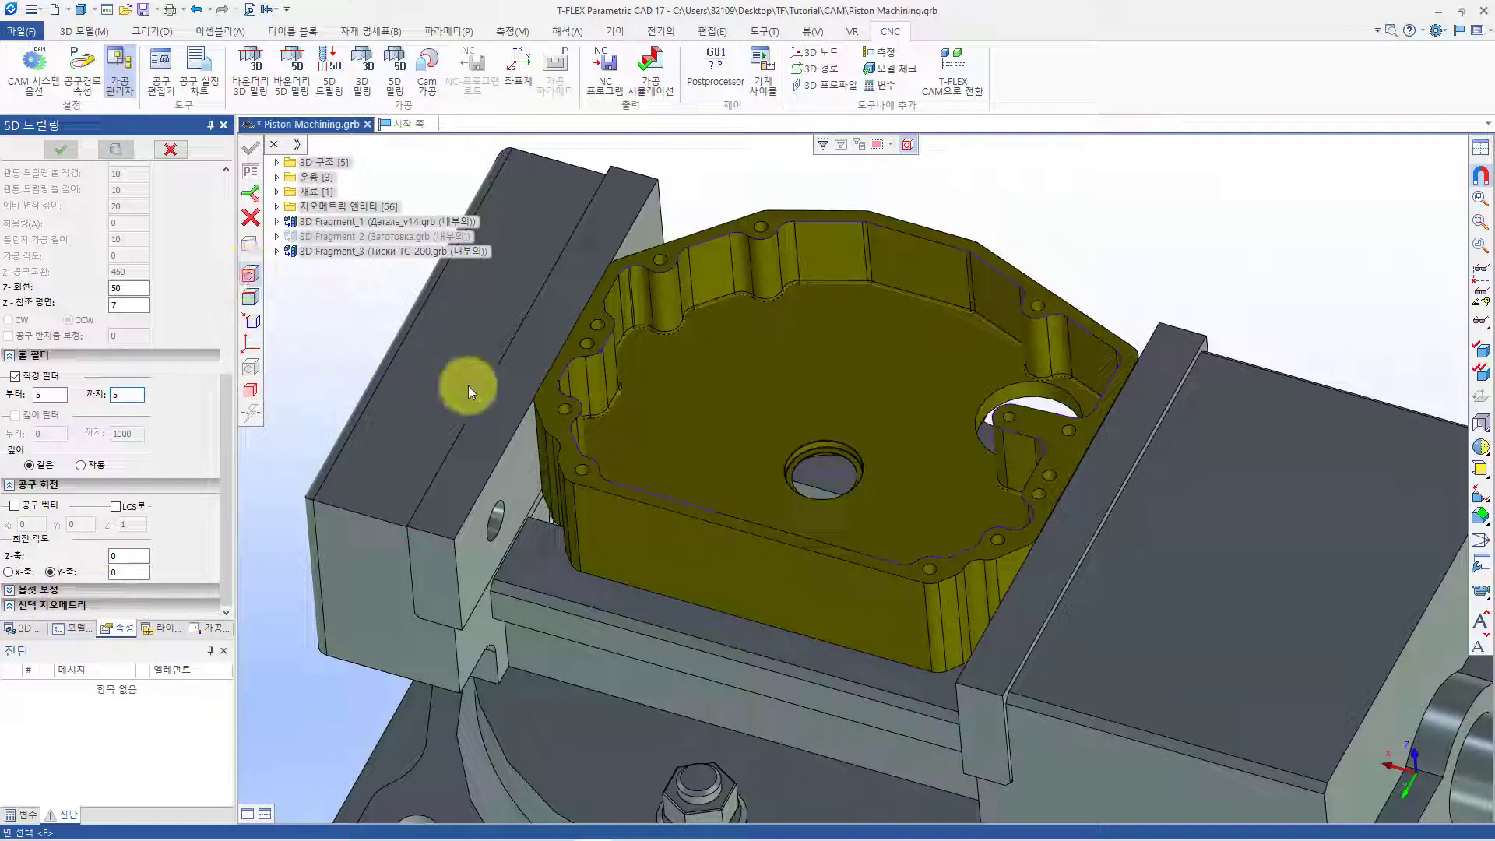
pyautogui.click(542, 401)
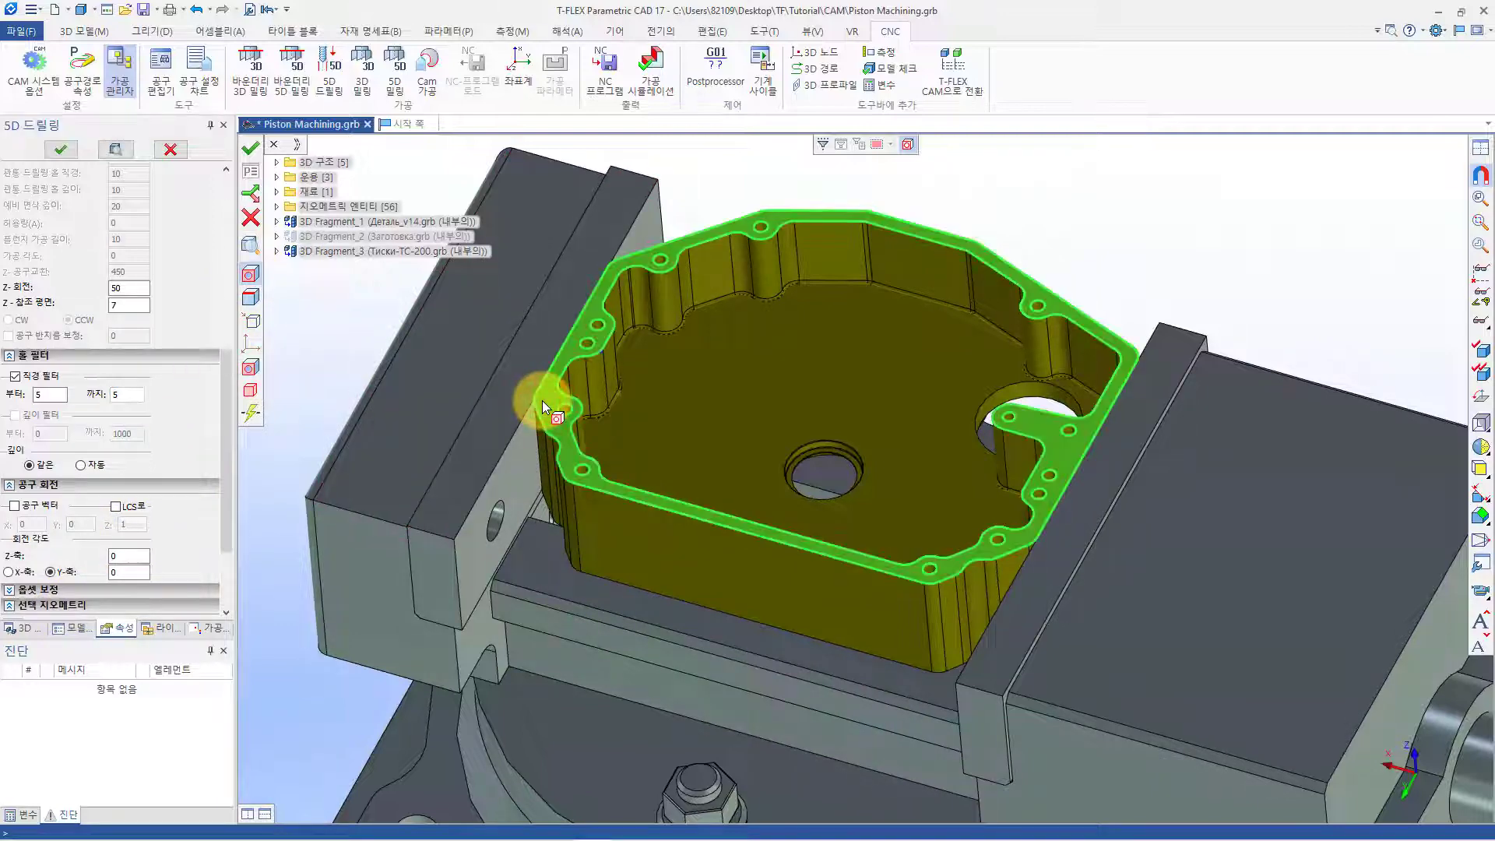
pyautogui.moveTo(228, 428); pyautogui.dragTo(222, 489)
pyautogui.click(123, 536)
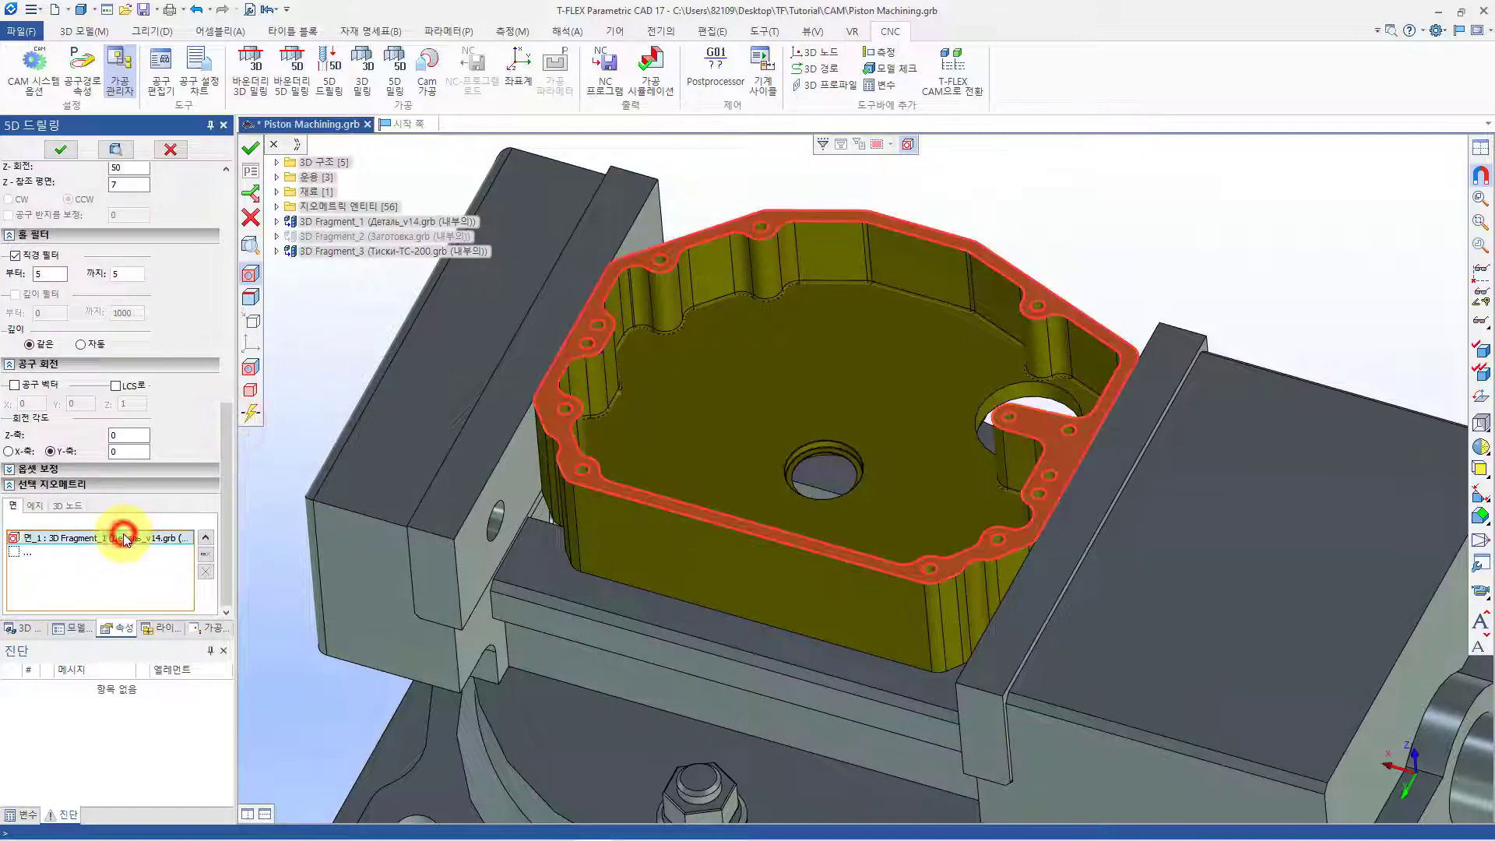
pyautogui.click(117, 150)
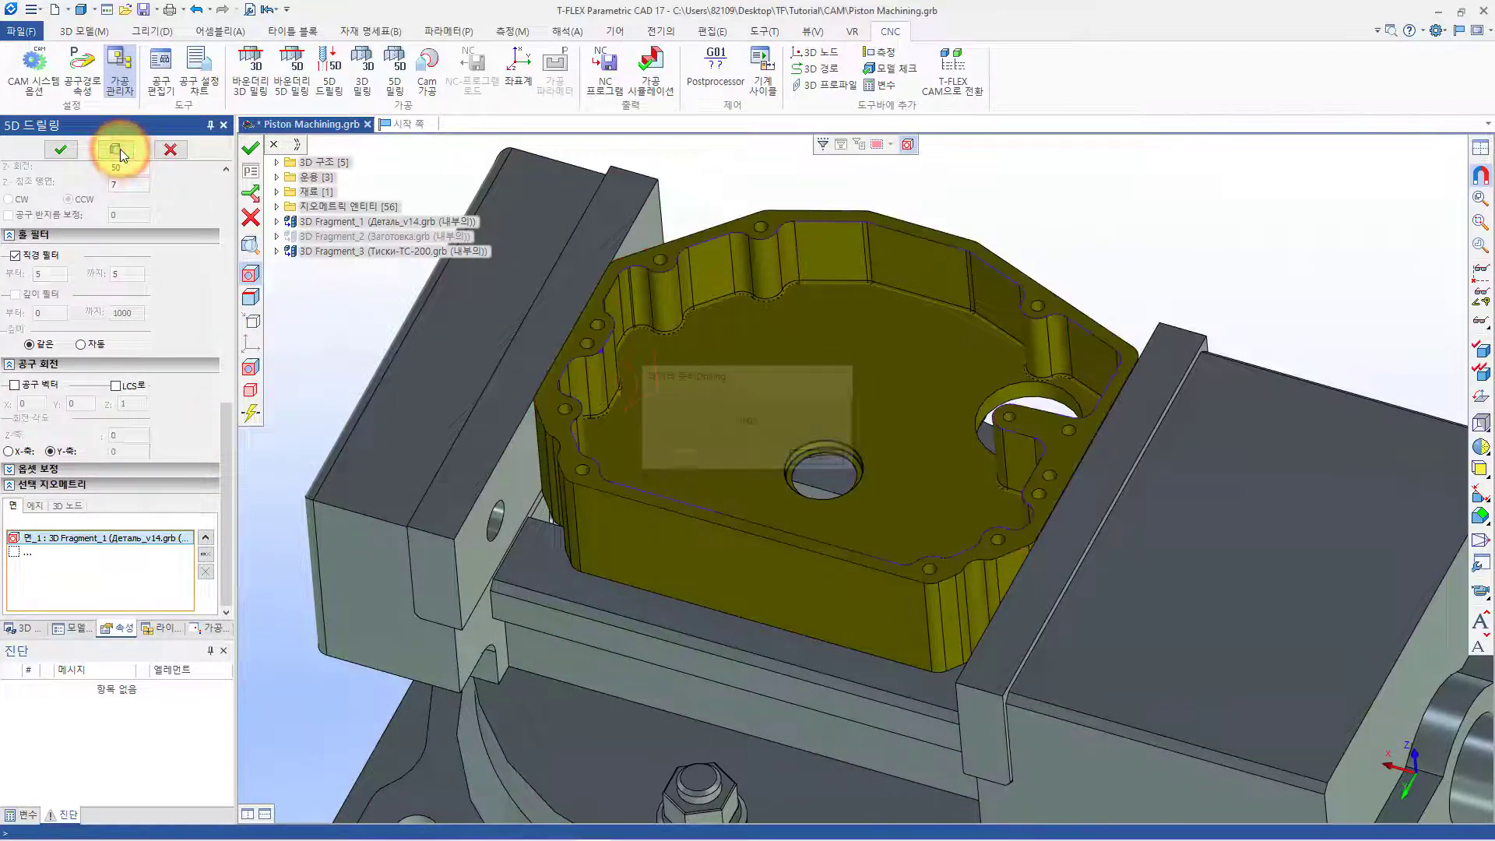
pyautogui.moveTo(366, 474); pyautogui.dragTo(609, 614, button='right')
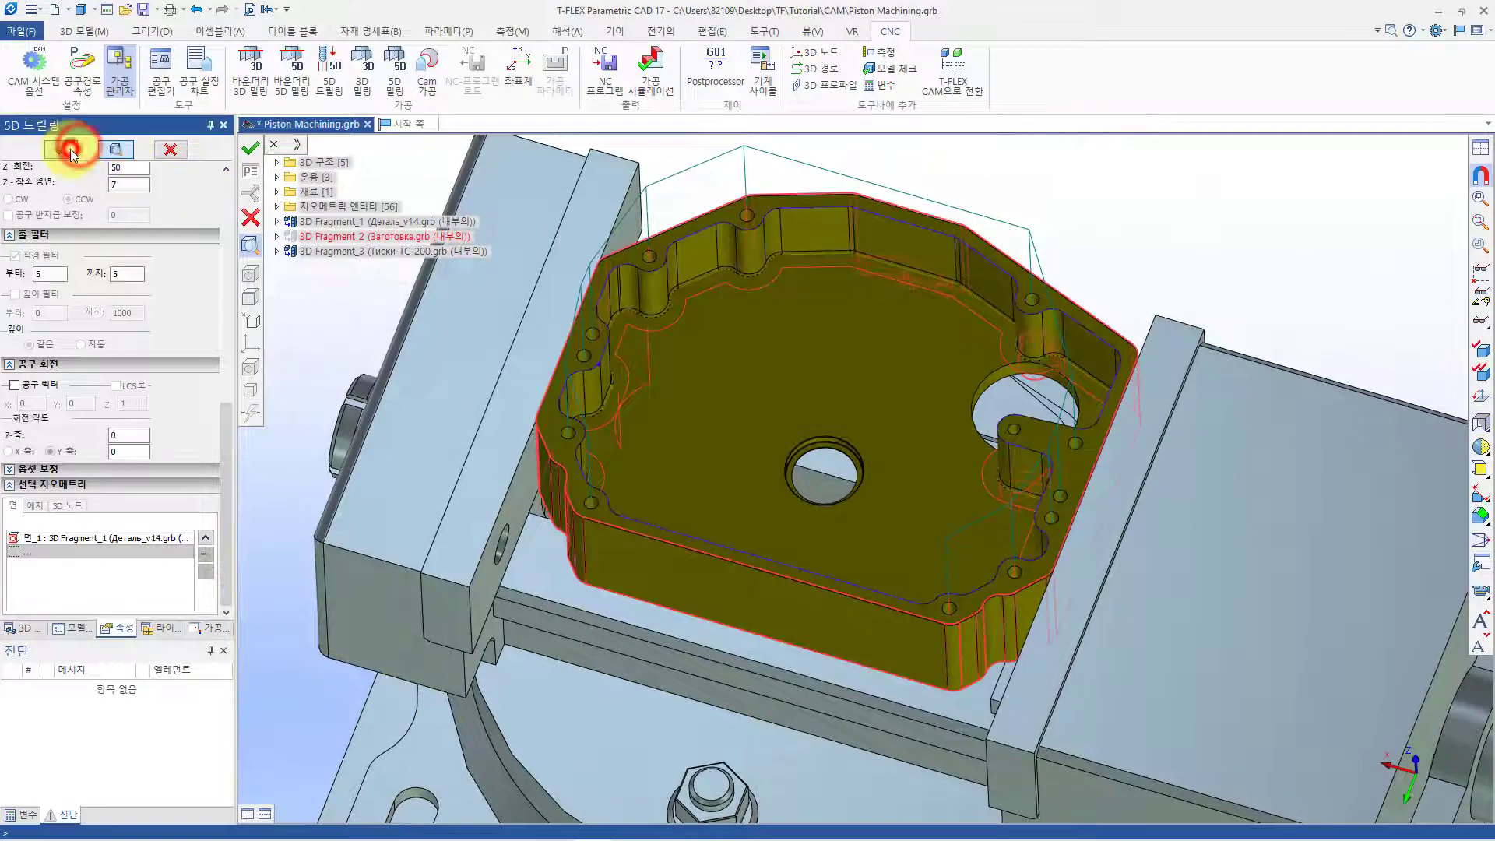
pyautogui.click(64, 149)
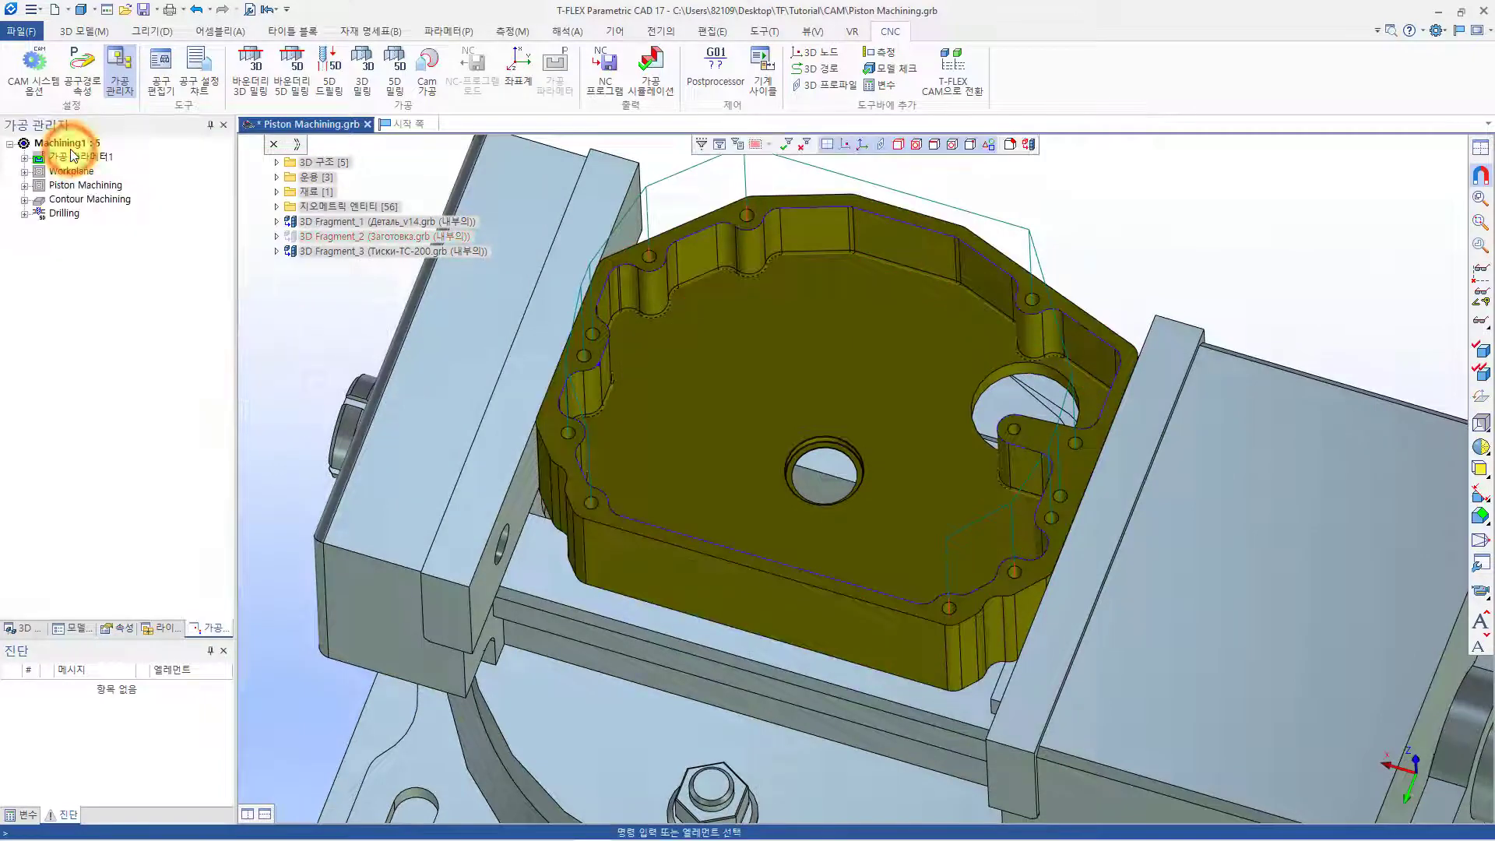
# Turn on the model view display of the Workplane, Piston Machining and Contour Machining toolpaths
pyautogui.click(69, 201)
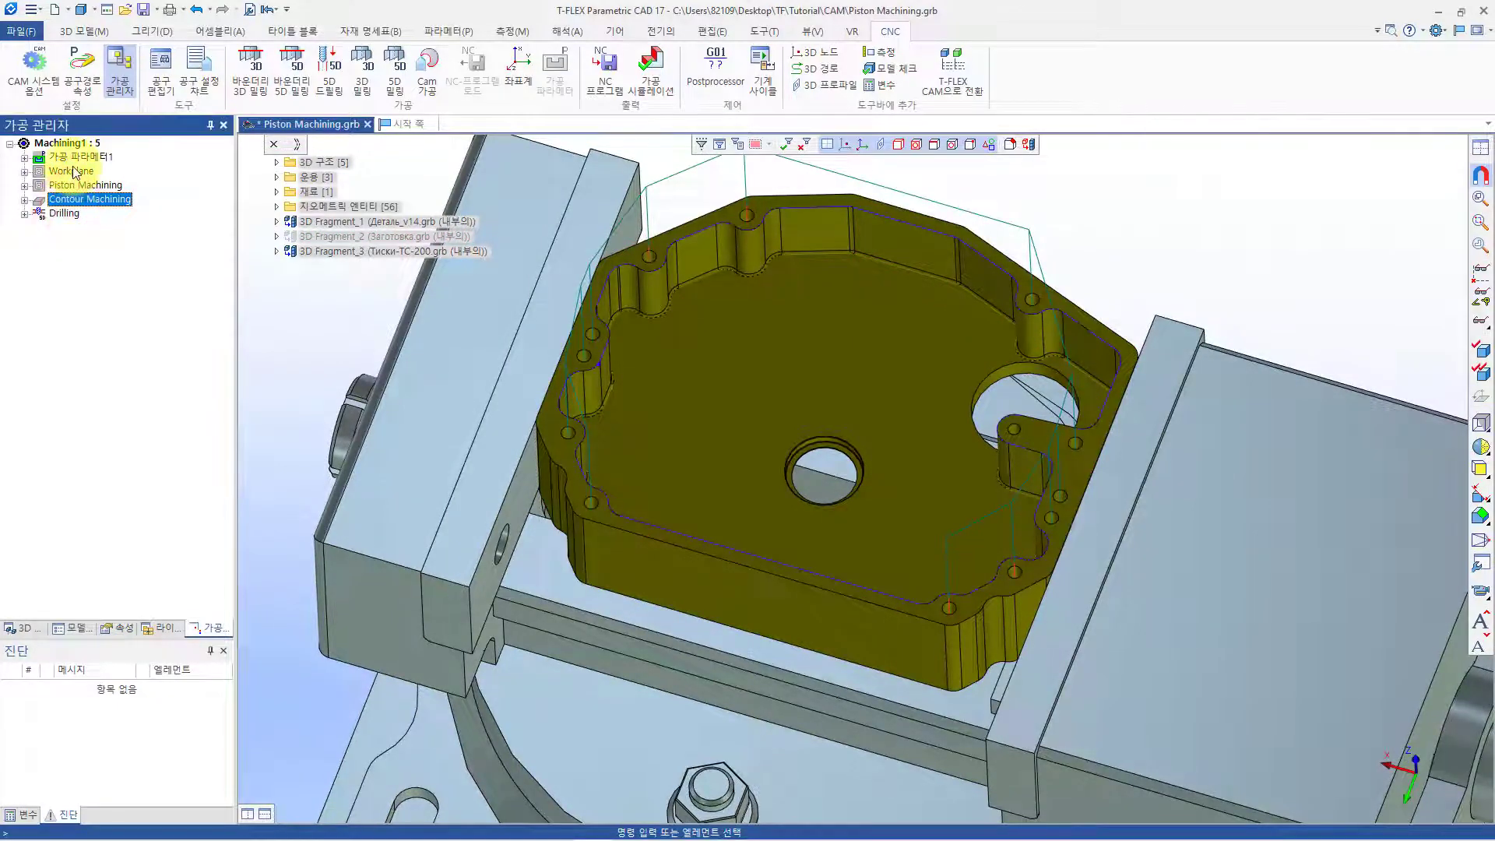
pyautogui.keyDown('shift'); pyautogui.click(68, 170); pyautogui.keyUp('shift')
pyautogui.rightClick(69, 173)
pyautogui.click(138, 200)
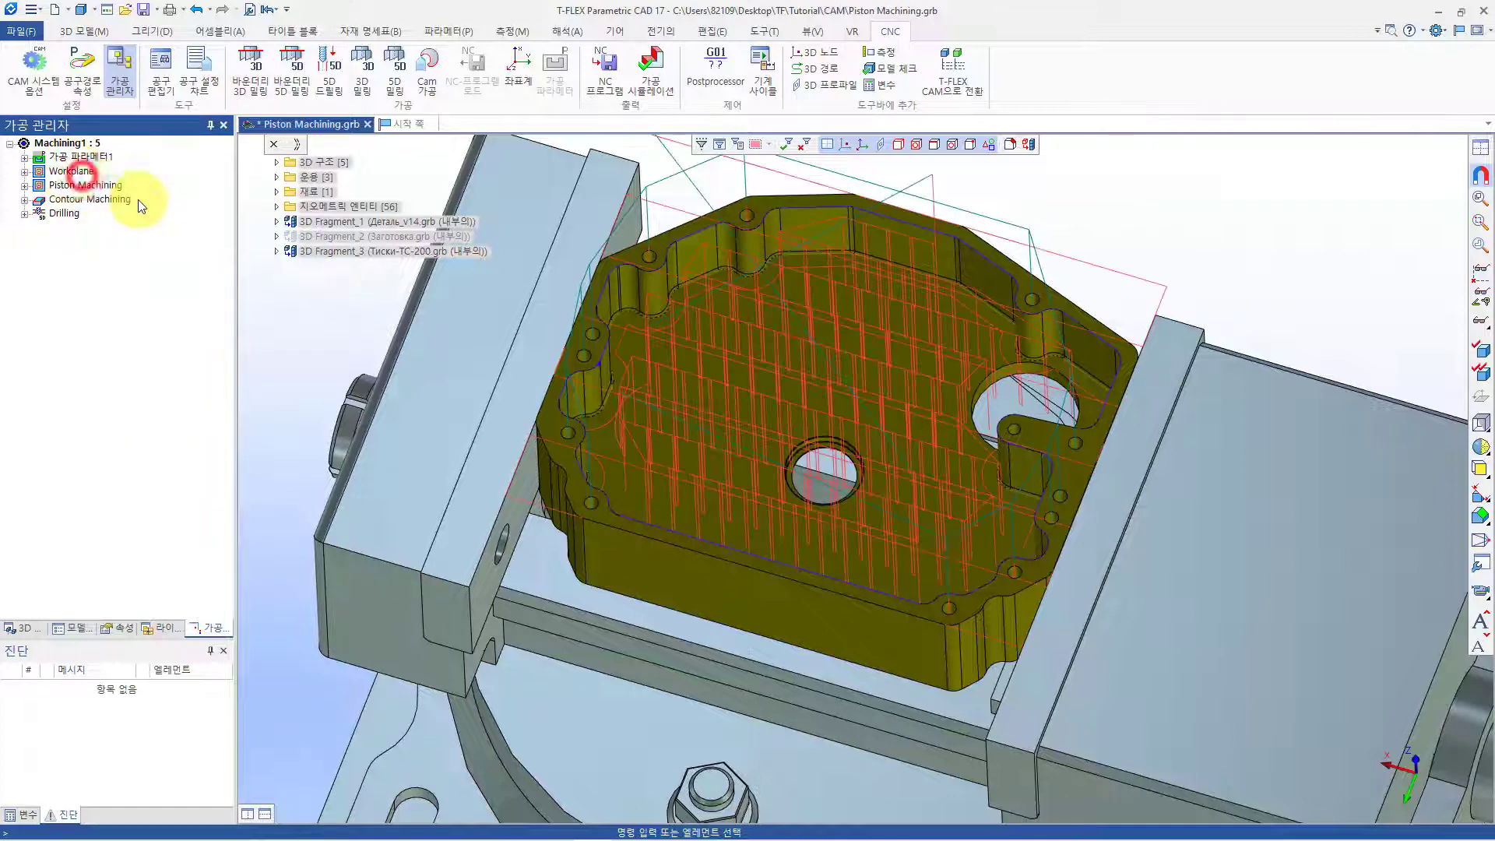
# Launch the machining simulation for the Machining1 toolpaths and bring the workpiece into close view
pyautogui.scroll(-2, 794, 527)
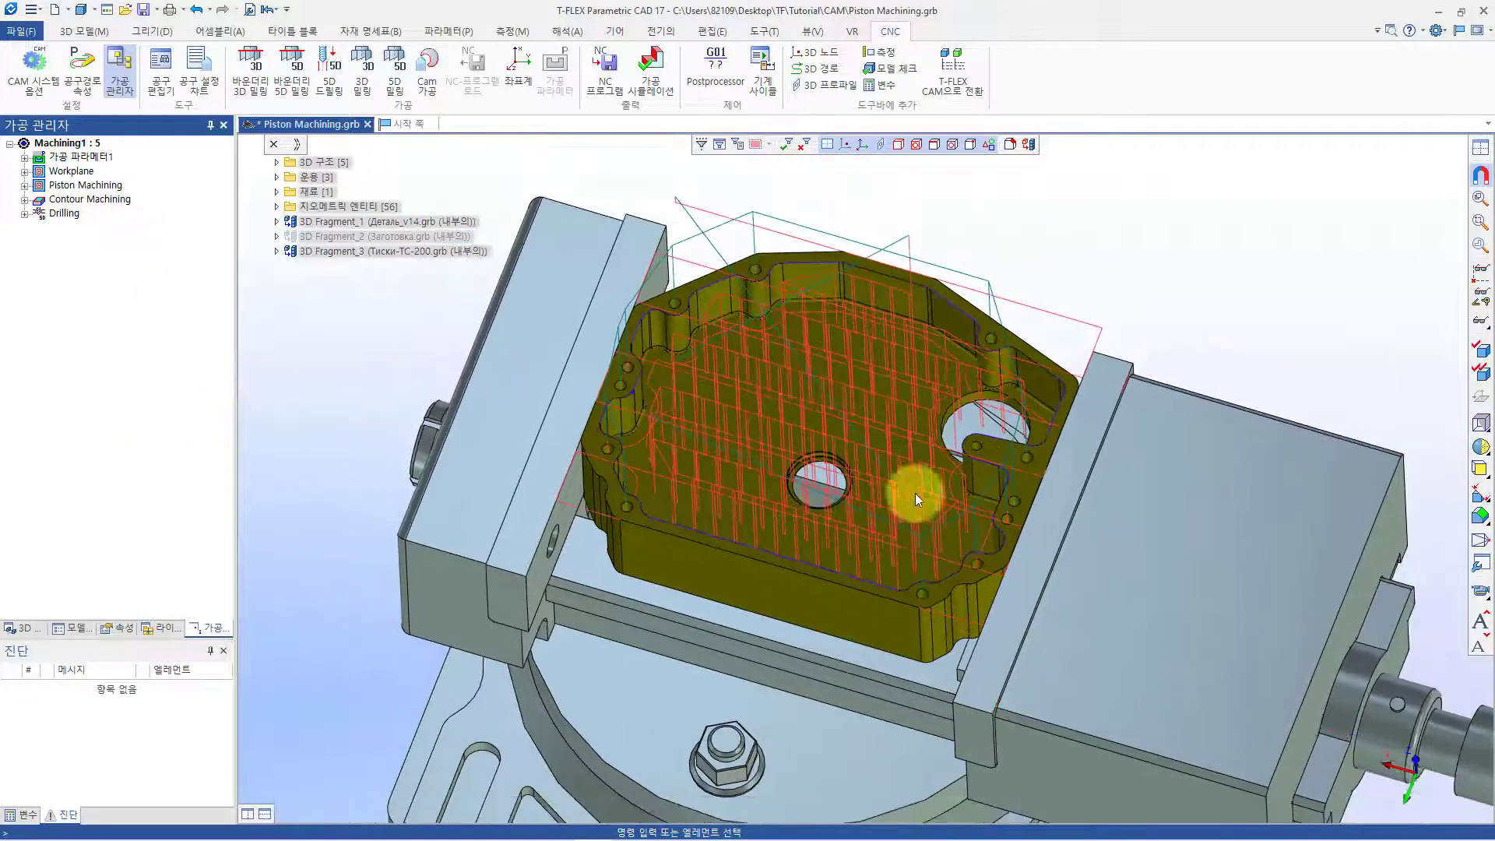
pyautogui.click(1474, 199)
pyautogui.scroll(1, 863, 495)
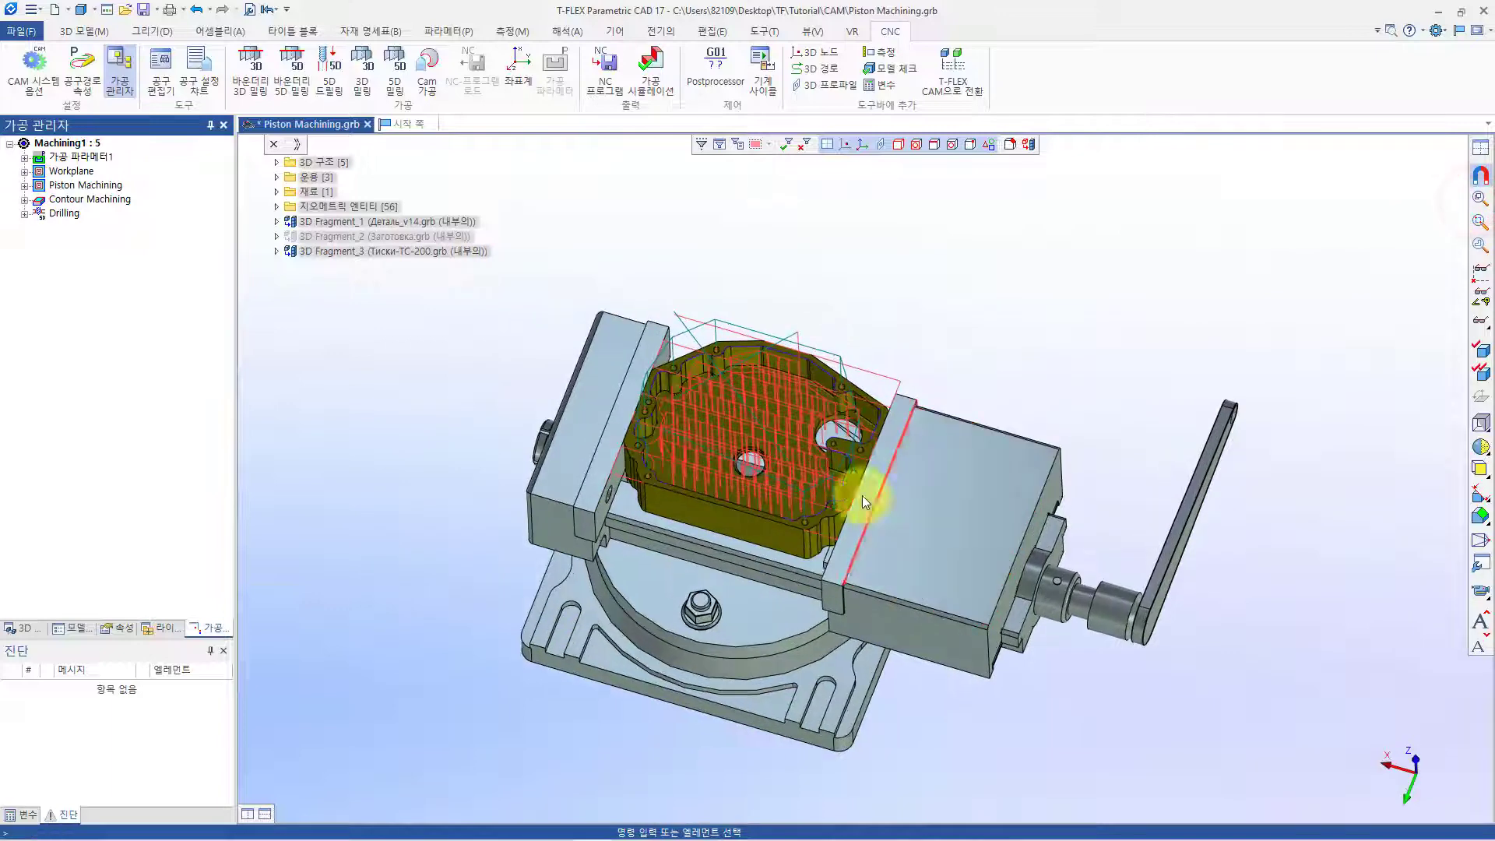
pyautogui.moveTo(864, 460); pyautogui.dragTo(851, 487, button='middle')
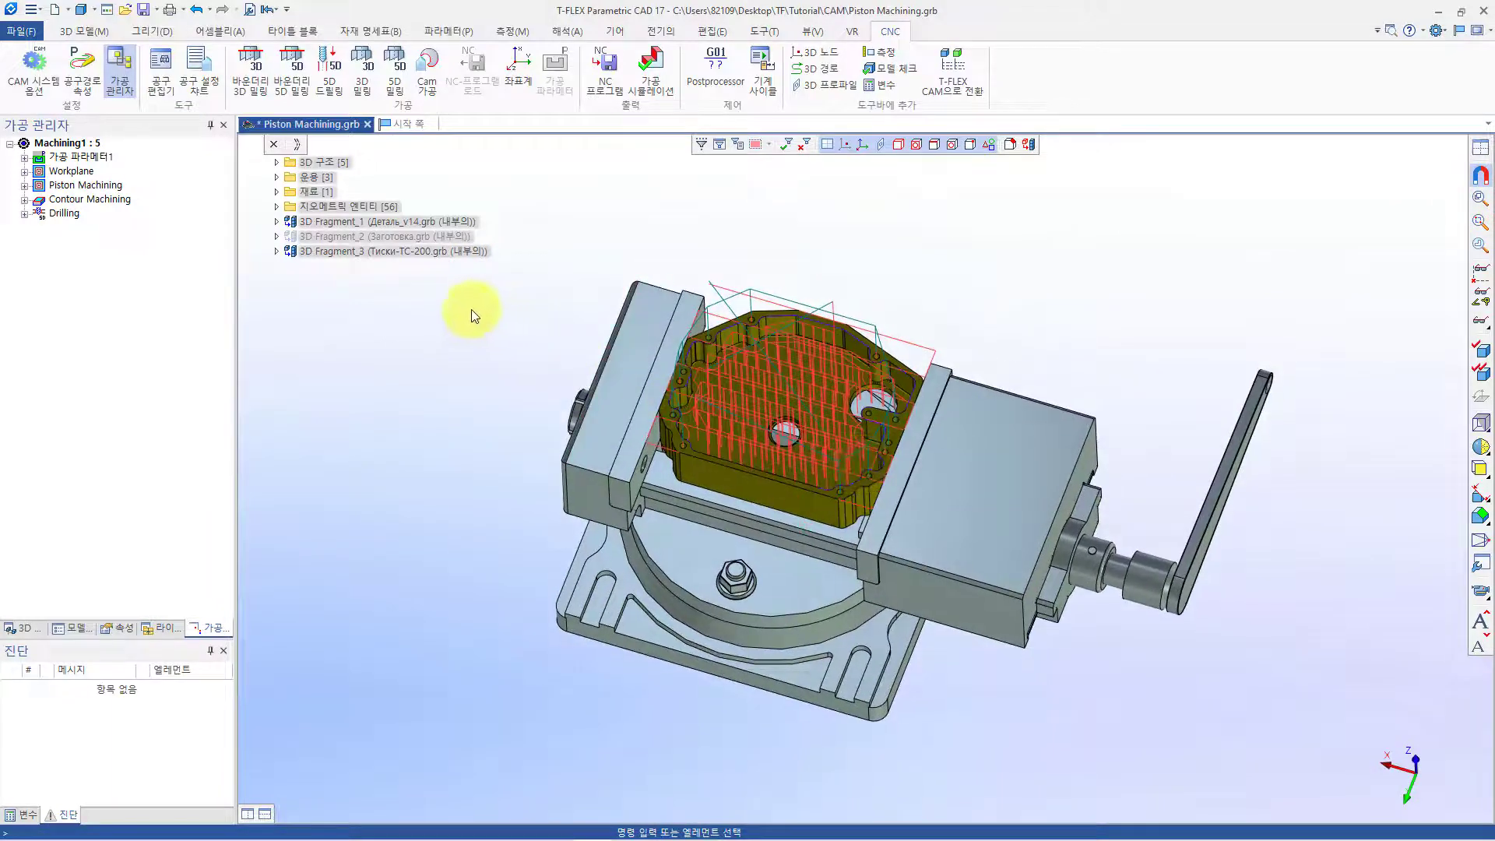
pyautogui.click(658, 92)
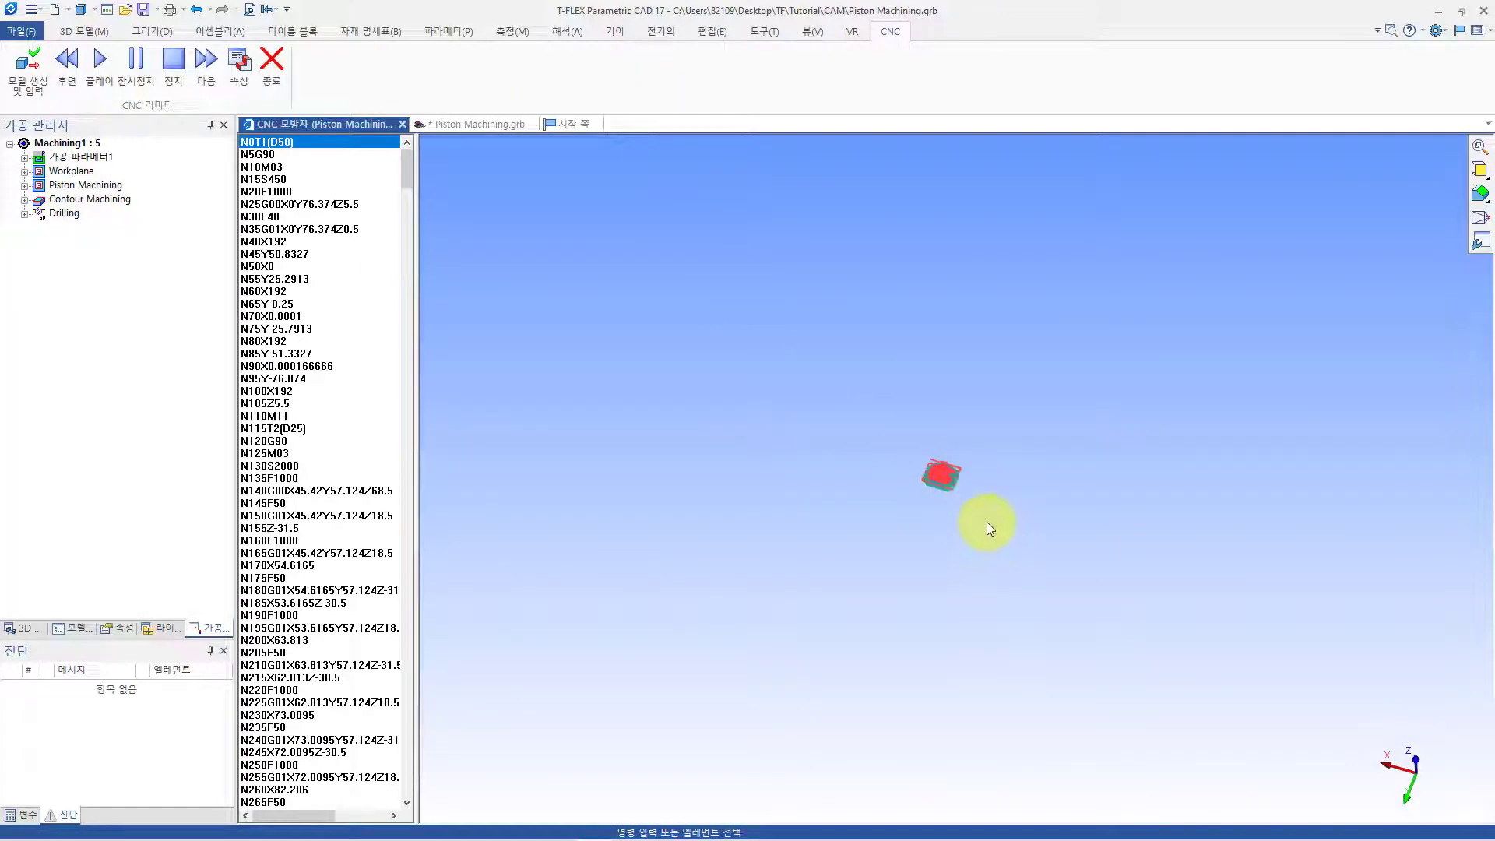
pyautogui.scroll(10, 939, 464)
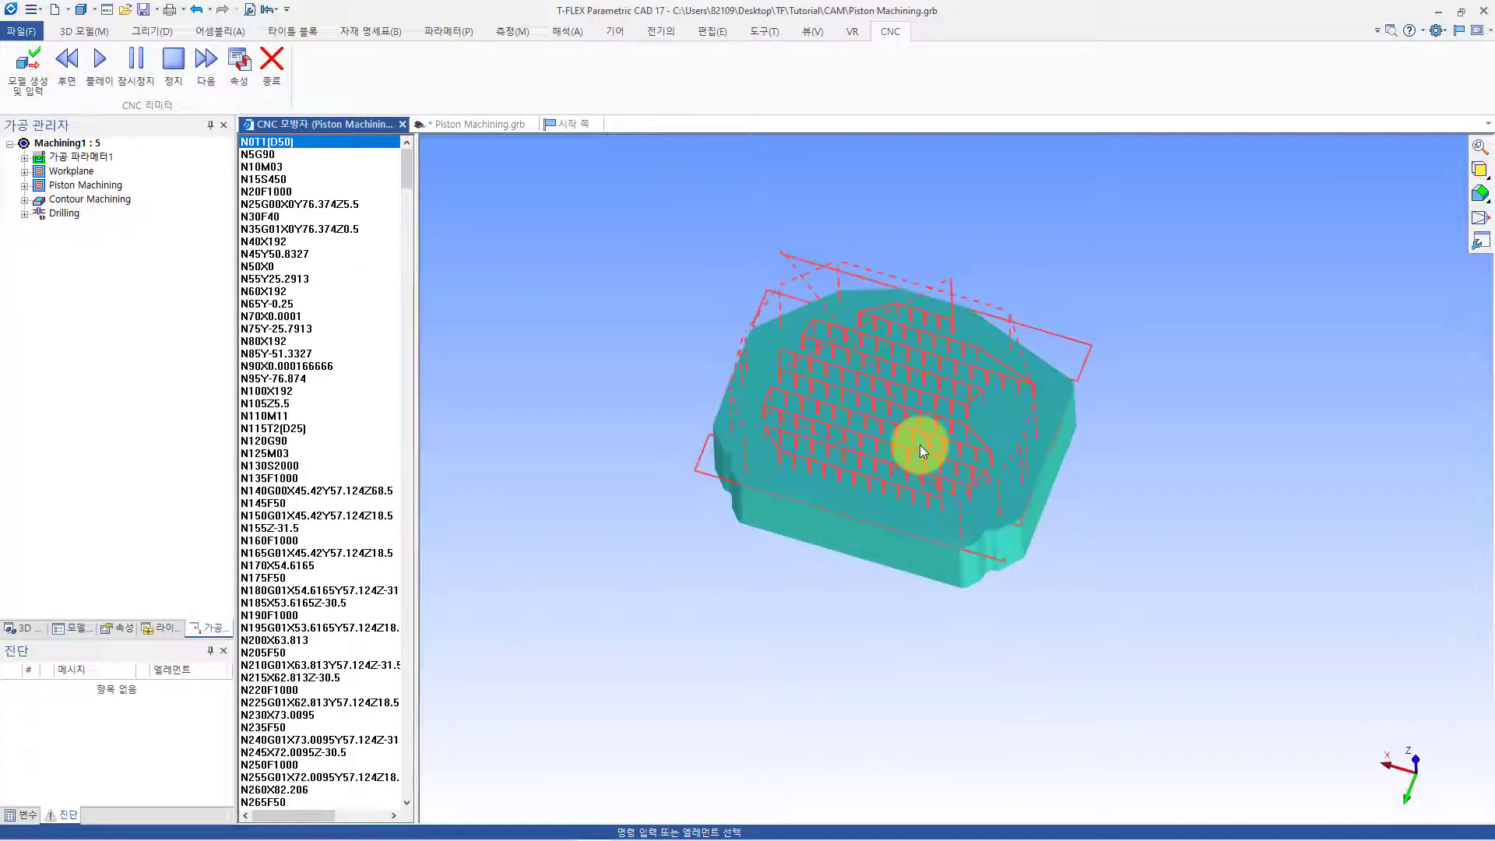
# Lower the simulation speed slightly in the simulator settings and play the machining simulation
pyautogui.click(239, 62)
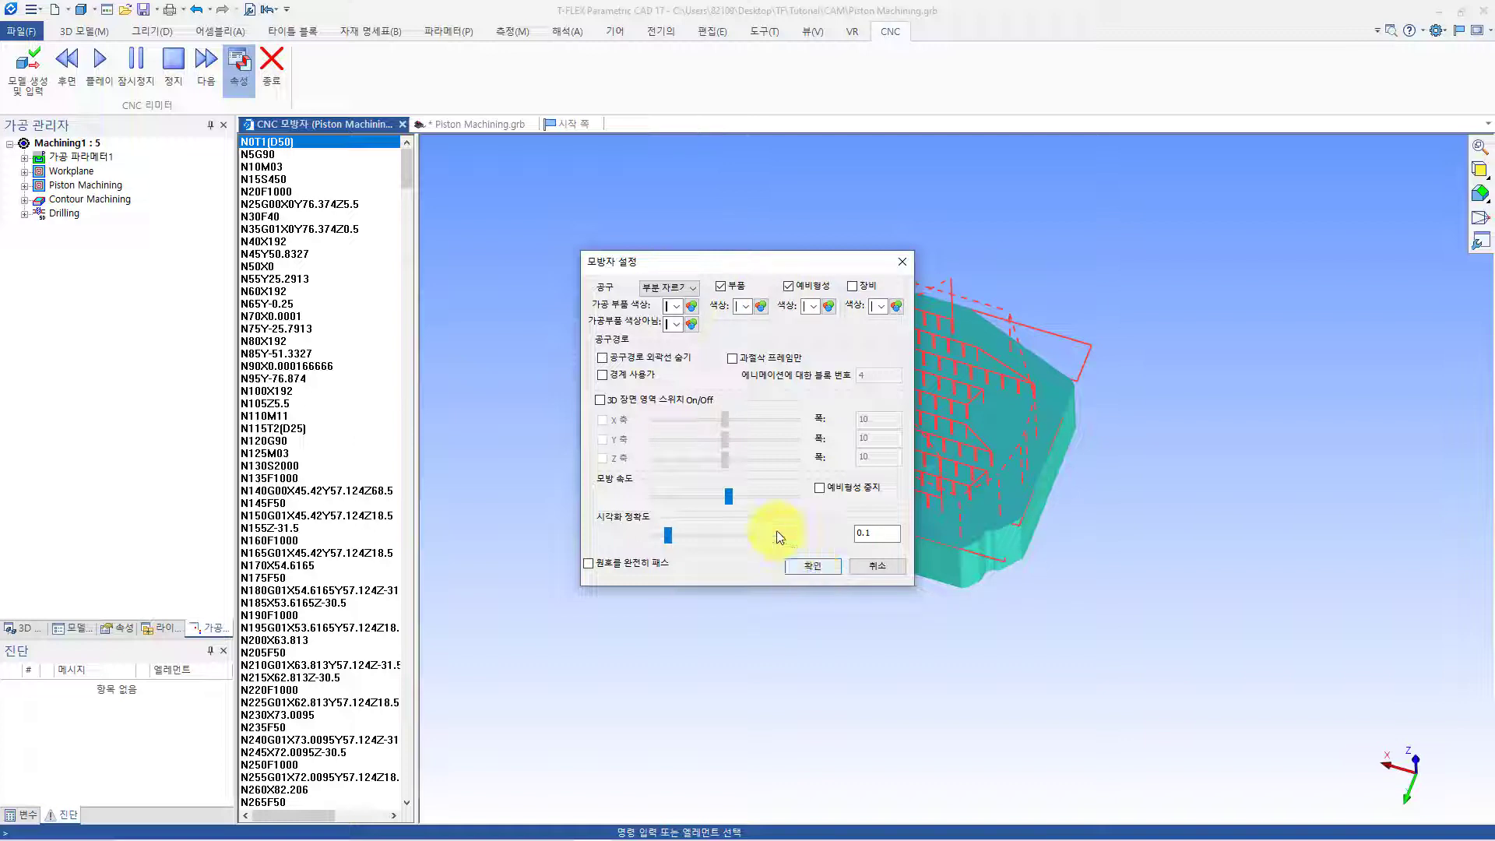
pyautogui.click(812, 566)
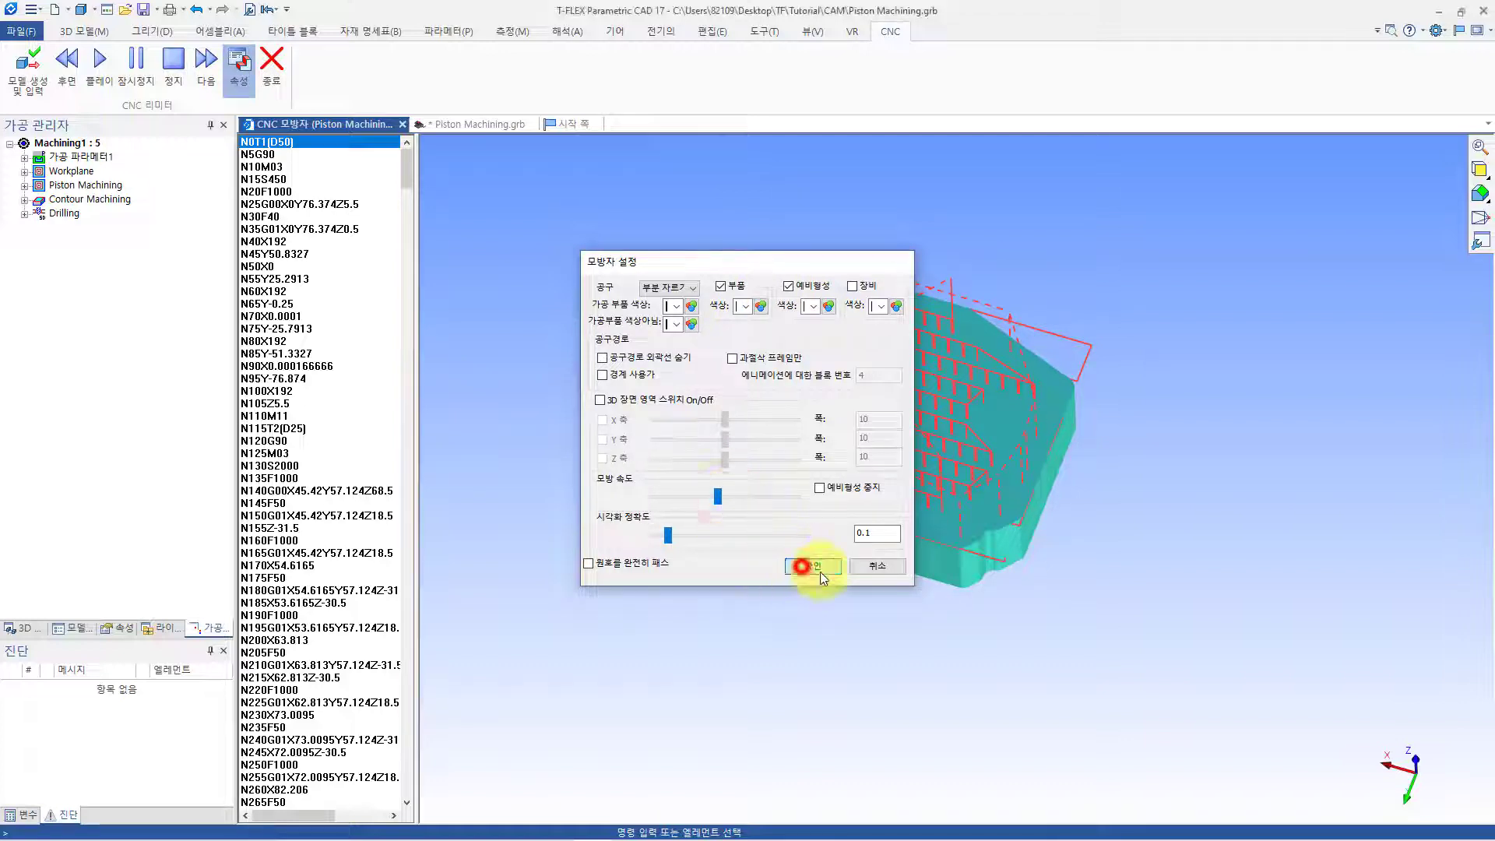
pyautogui.click(102, 86)
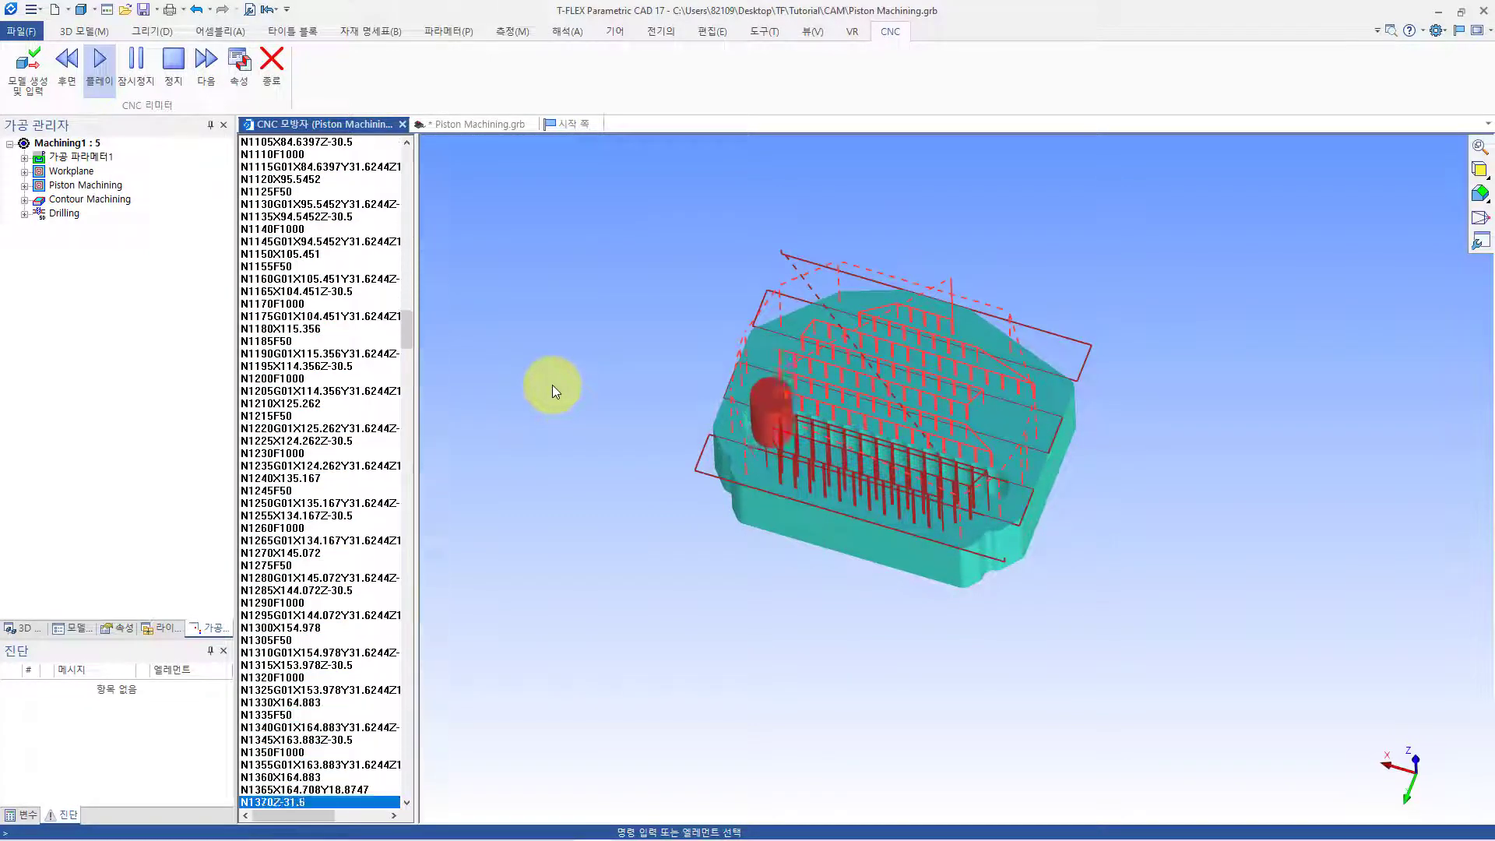
# Adjust the simulation speed to about mid-range during playback, and stop and exit the simulation
pyautogui.click(239, 62)
pyautogui.moveTo(717, 270); pyautogui.dragTo(484, 245)
pyautogui.click(487, 470)
pyautogui.moveTo(514, 474); pyautogui.dragTo(553, 478)
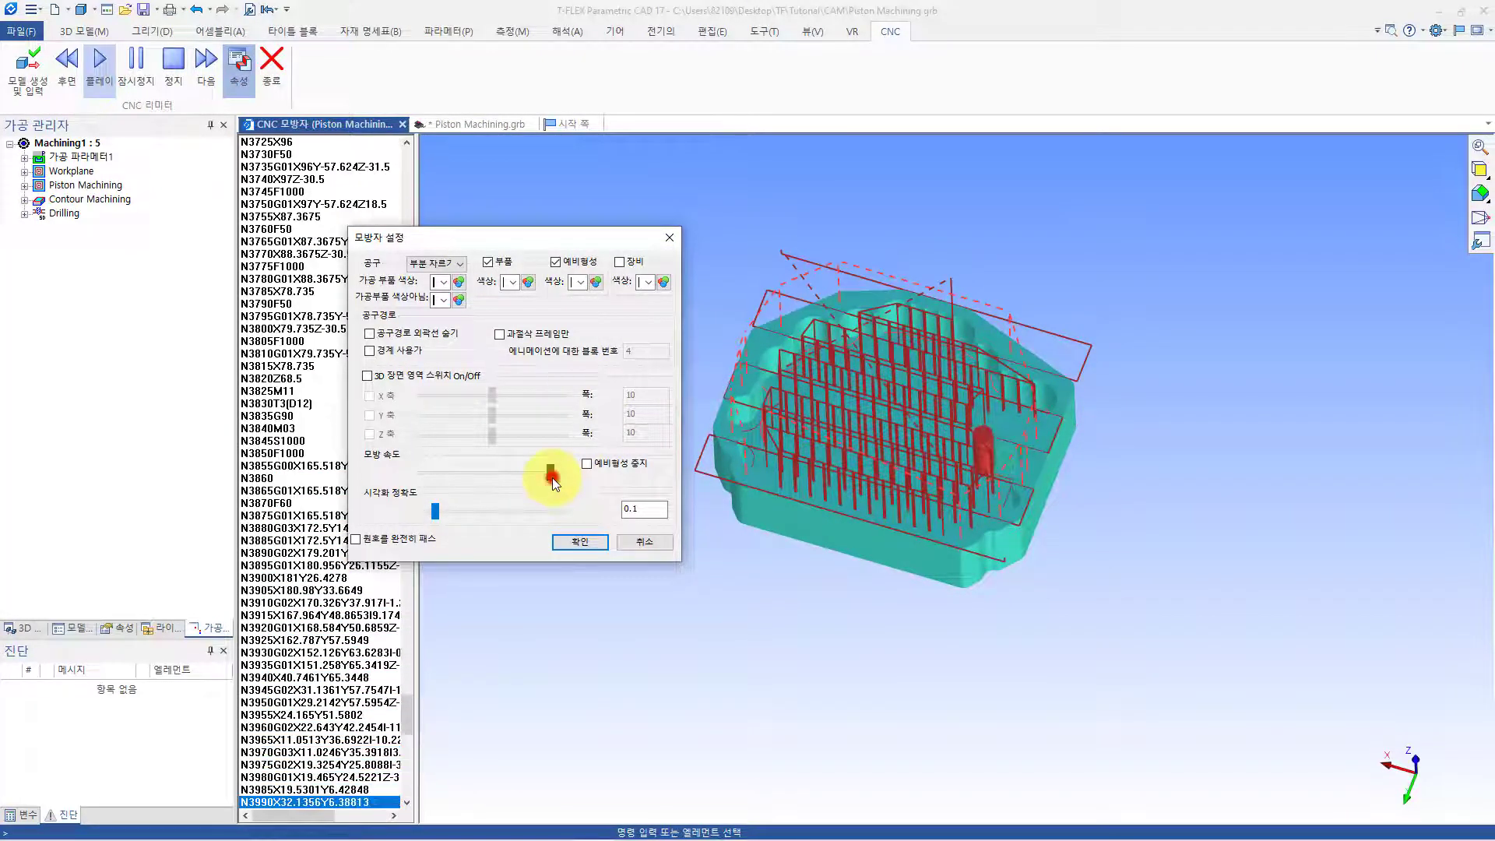
pyautogui.moveTo(553, 478); pyautogui.dragTo(496, 479)
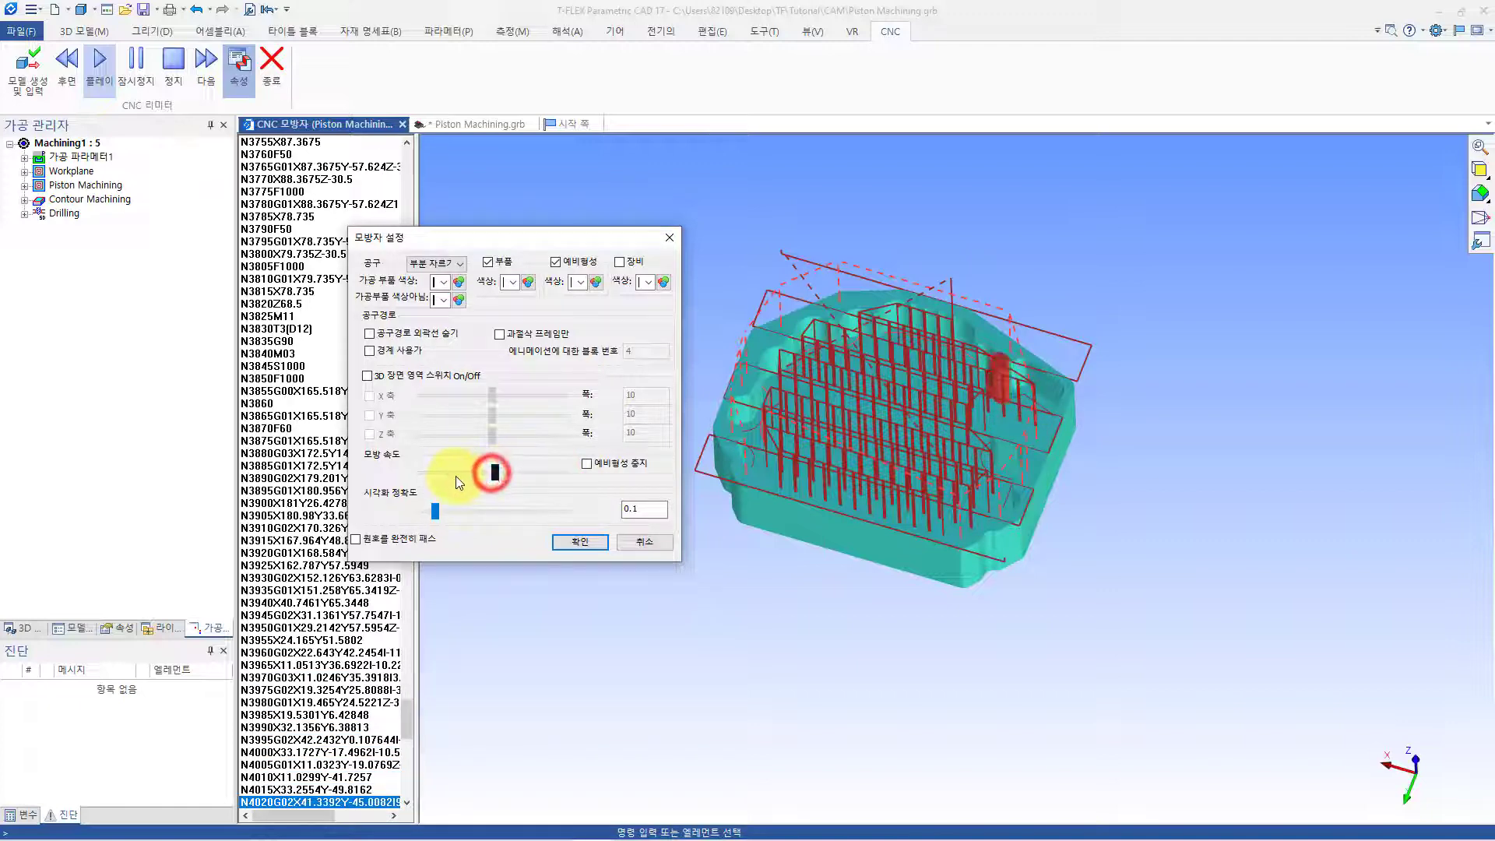
pyautogui.click(580, 541)
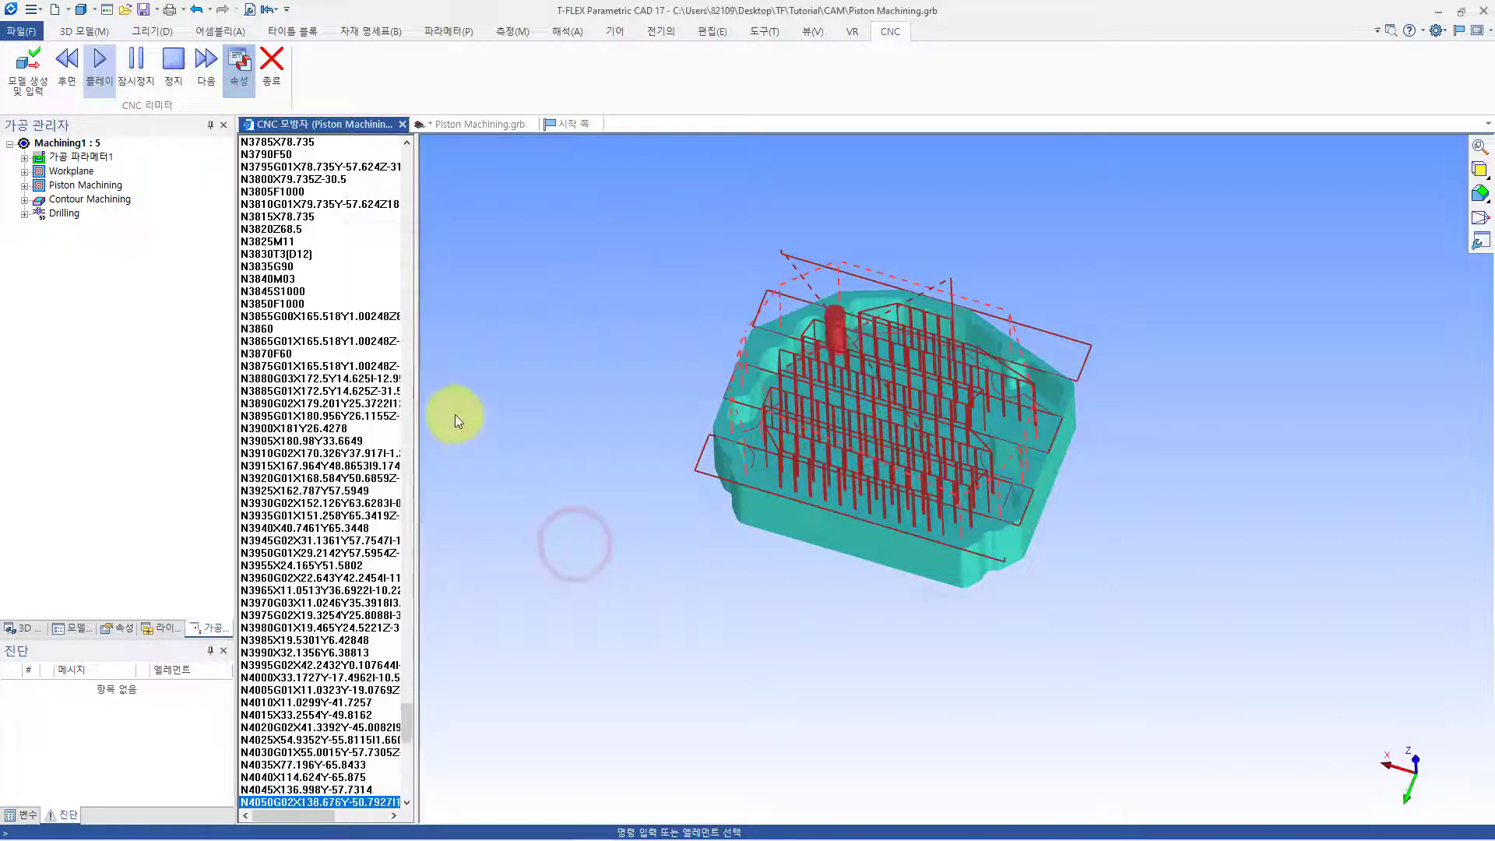
pyautogui.click(181, 79)
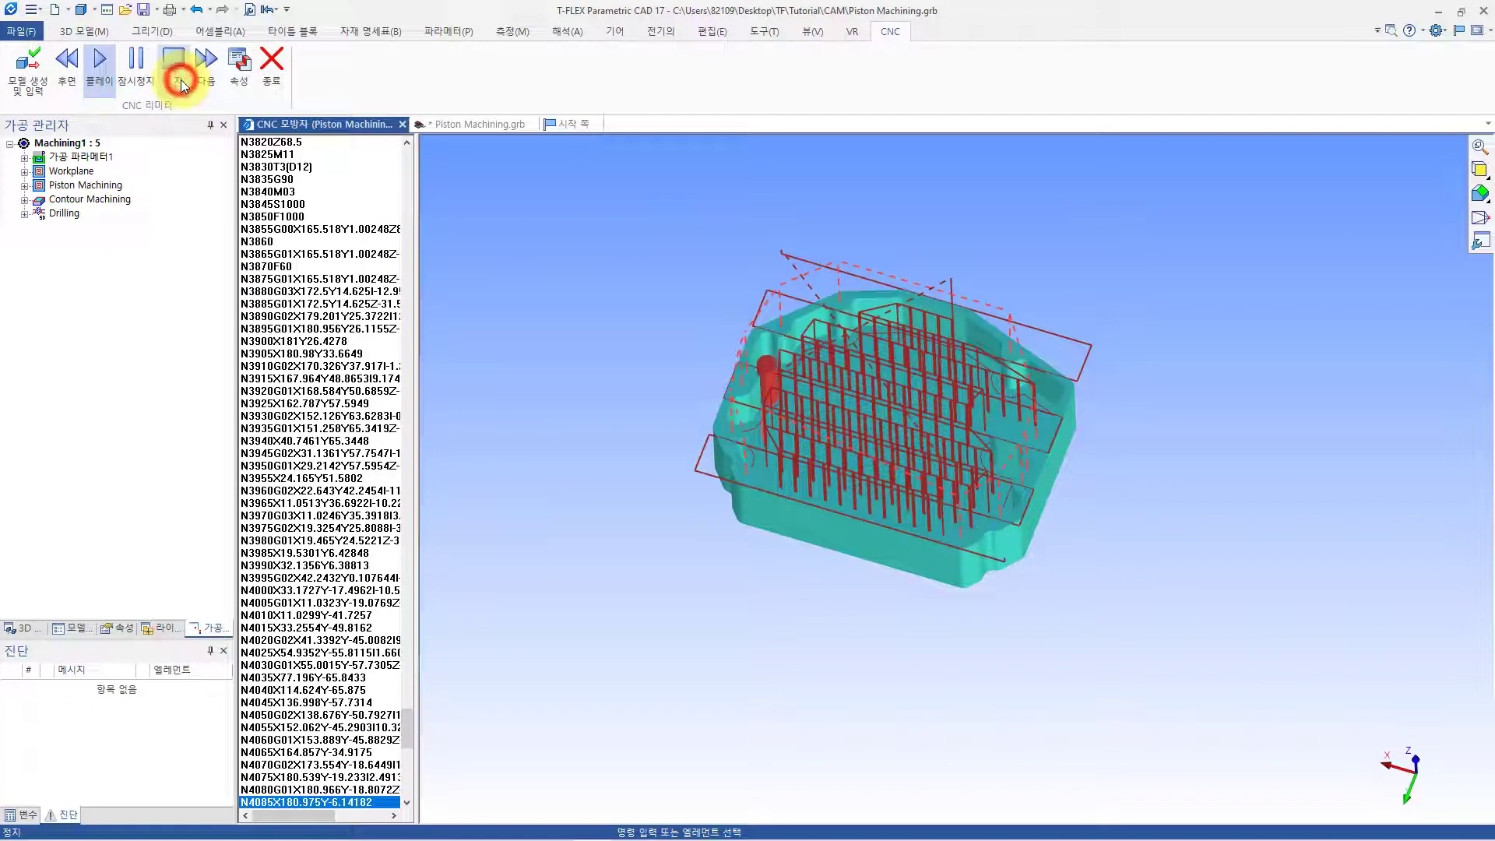
pyautogui.click(269, 78)
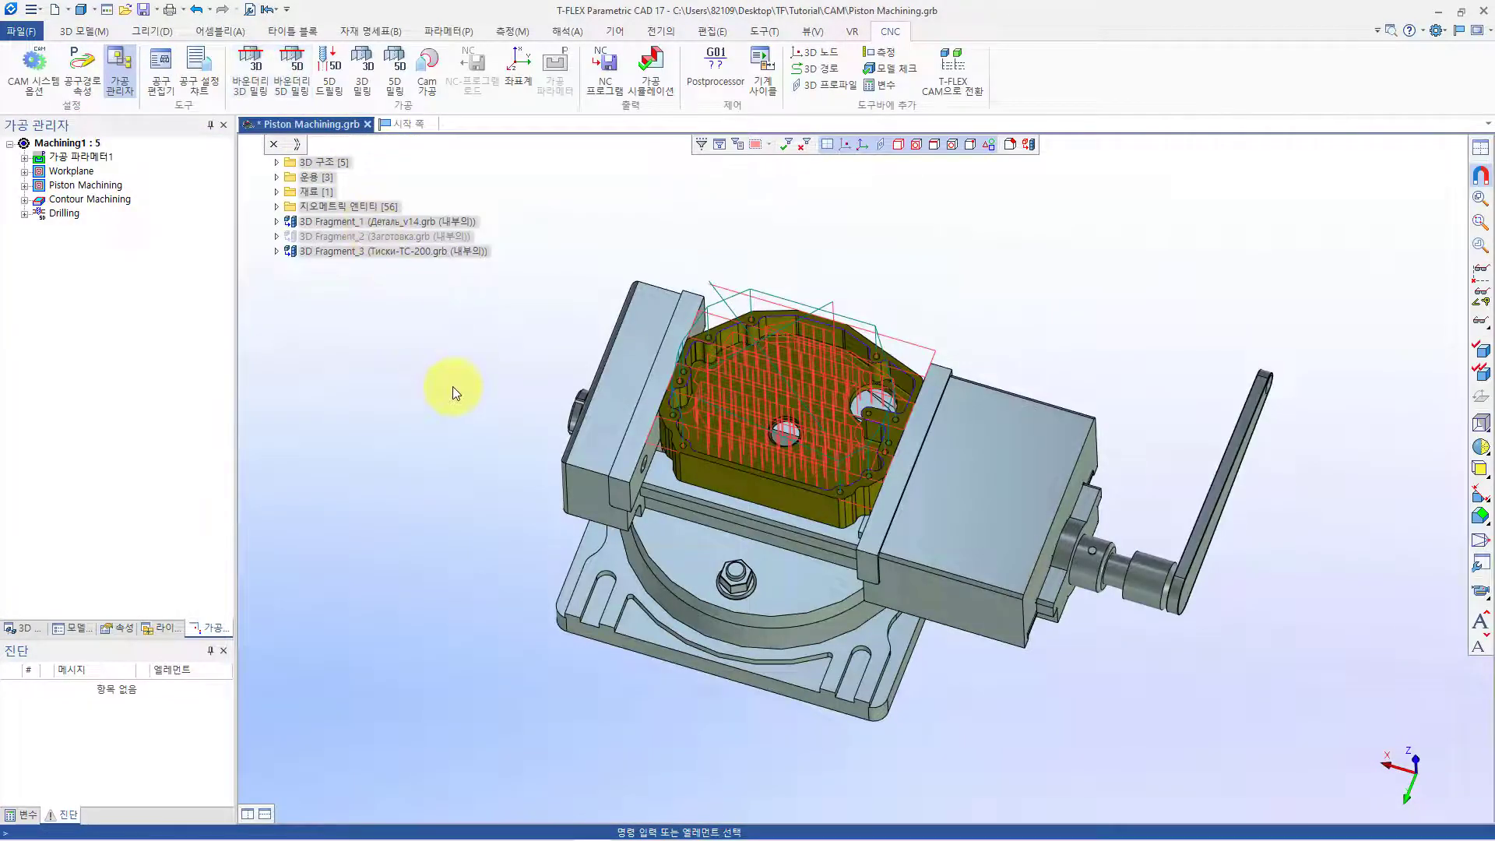
pyautogui.click(614, 89)
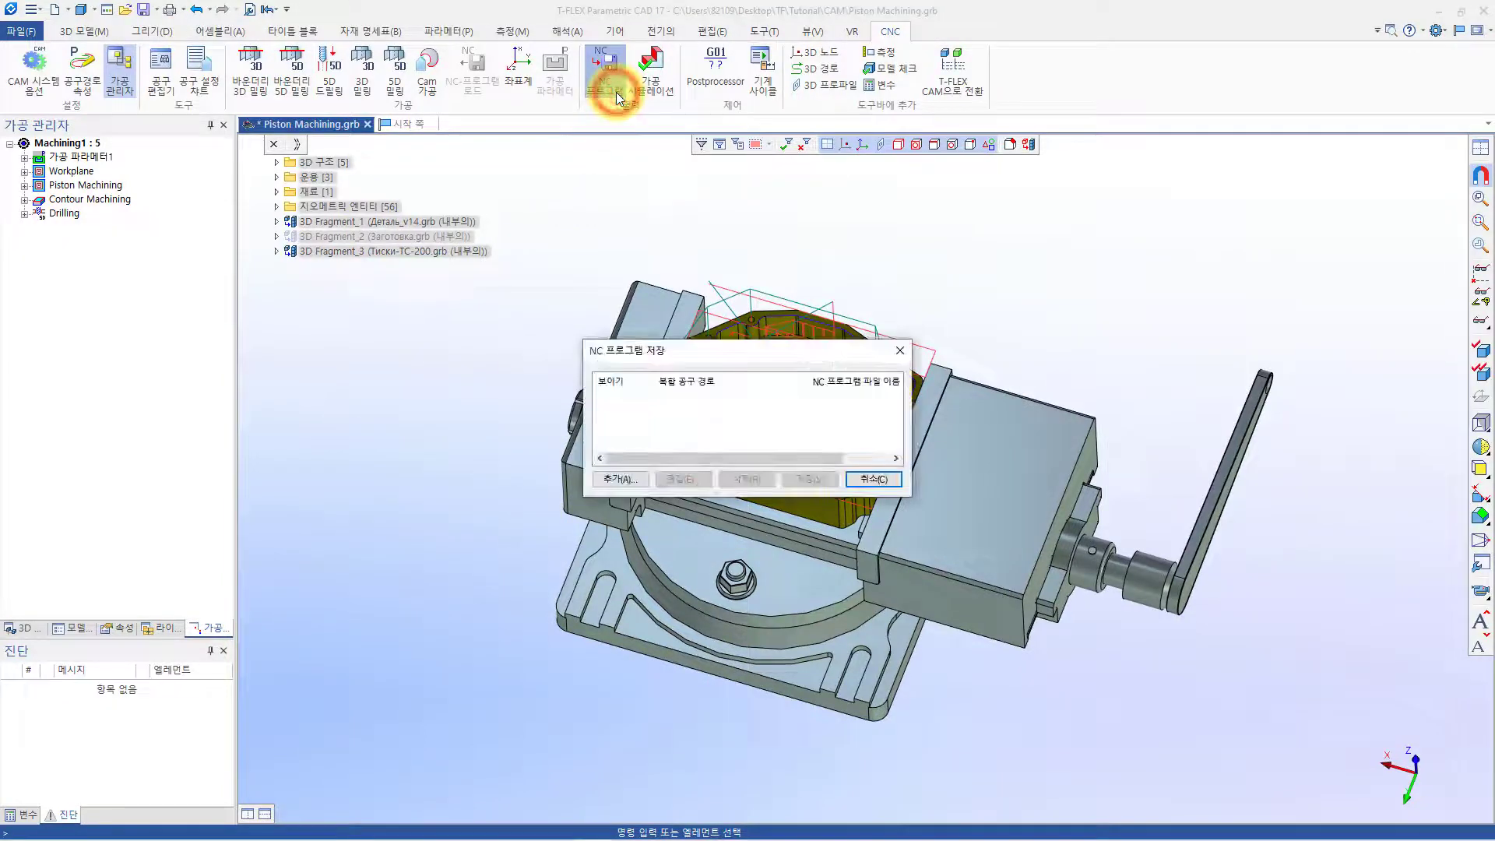
pyautogui.click(621, 479)
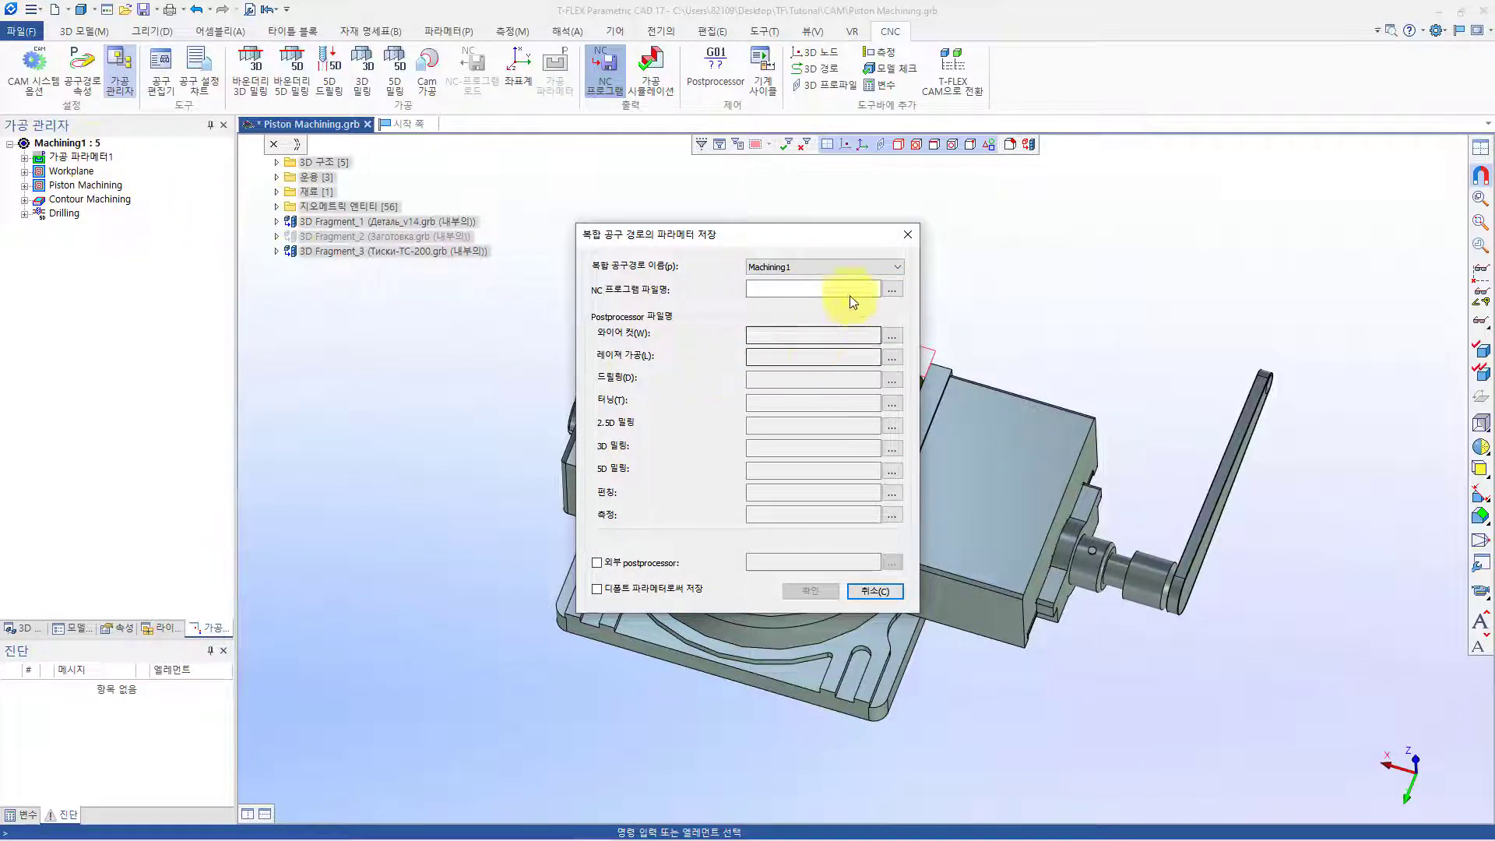
pyautogui.click(908, 235)
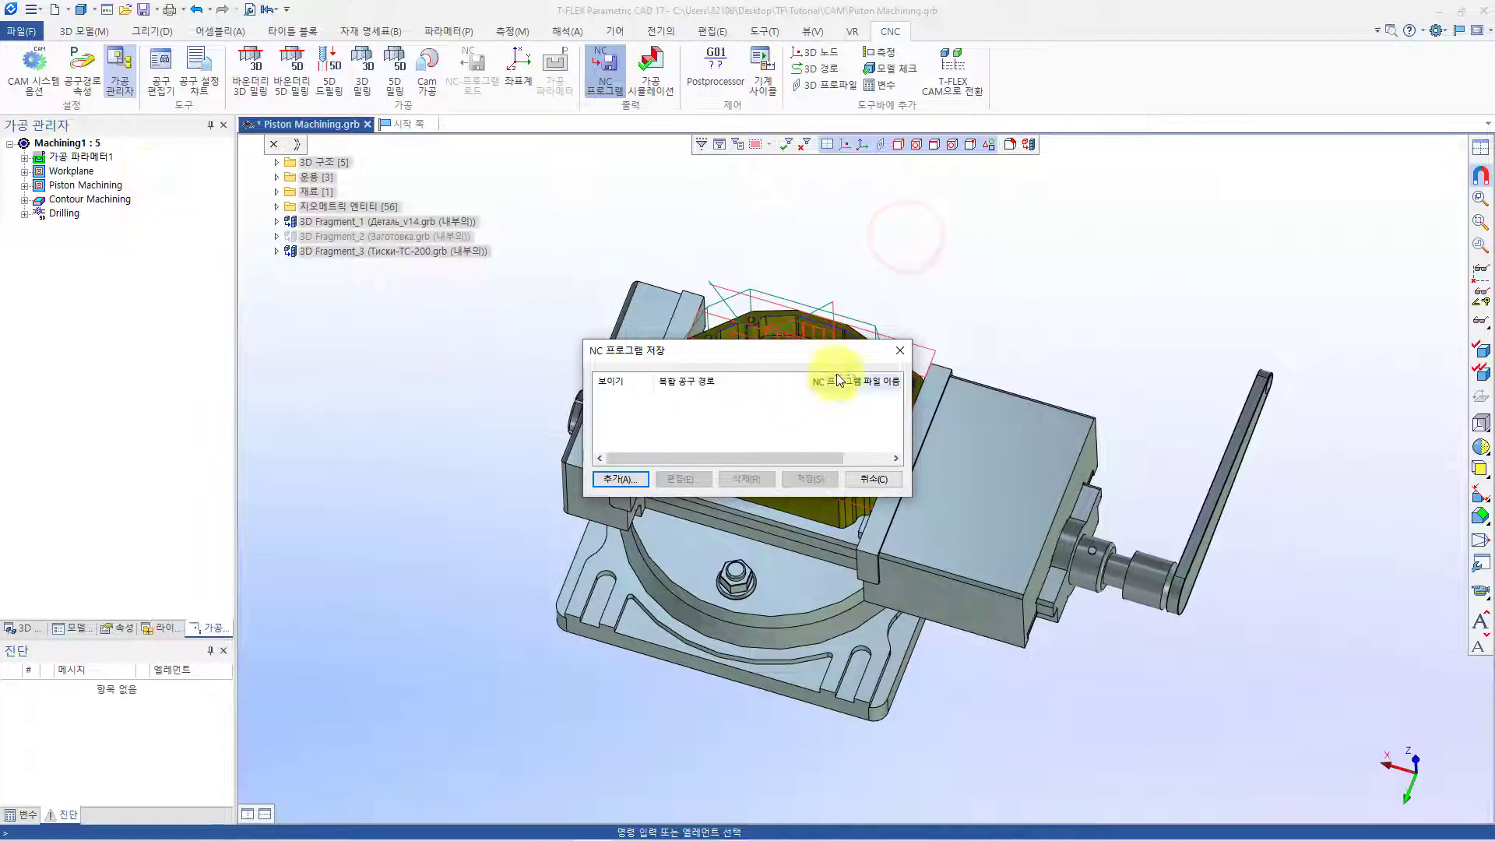
pyautogui.rightClick(59, 143)
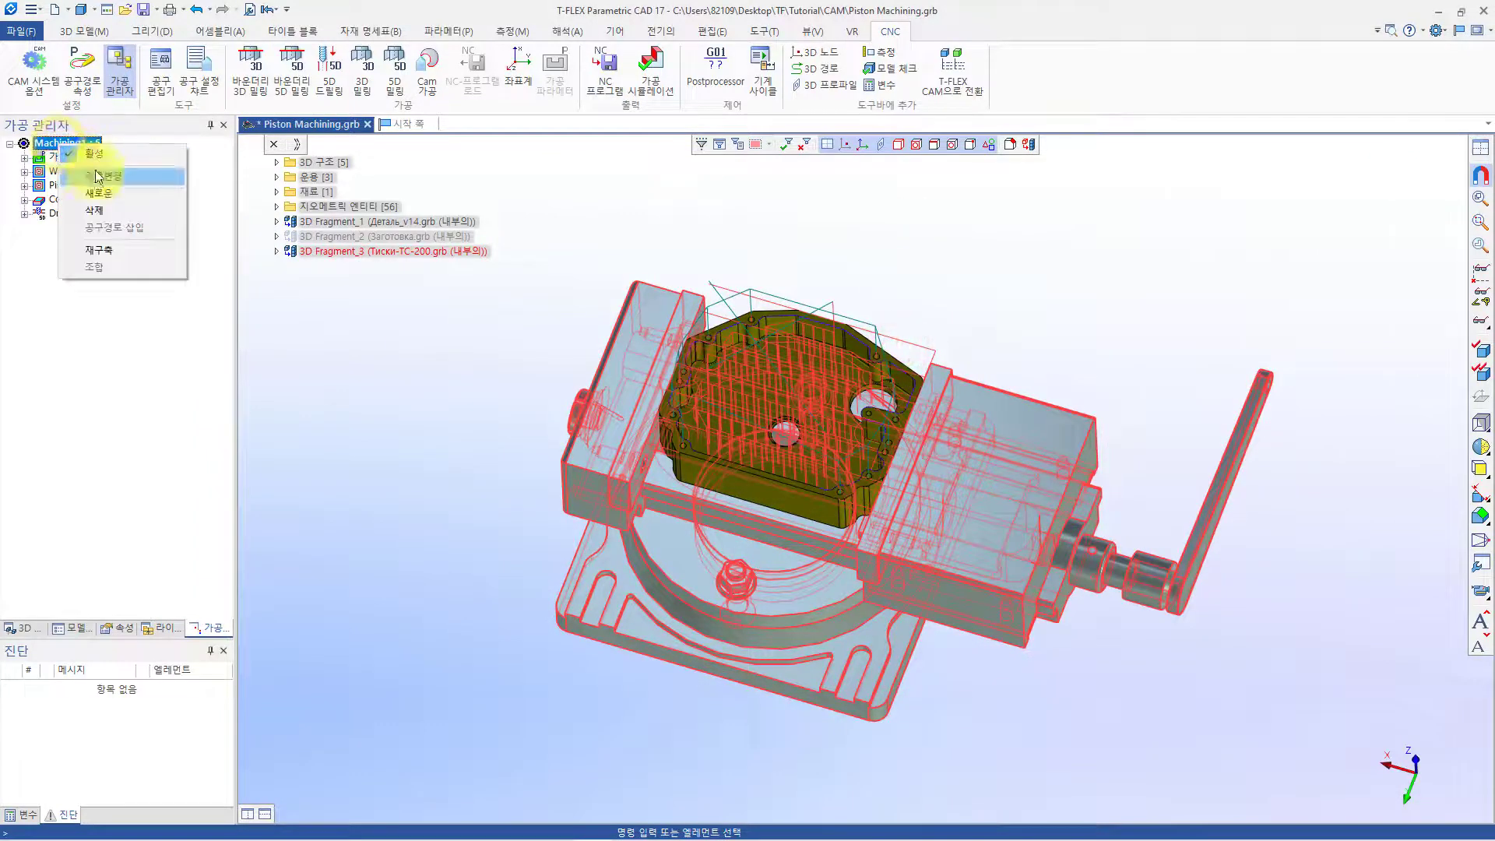
pyautogui.click(107, 184)
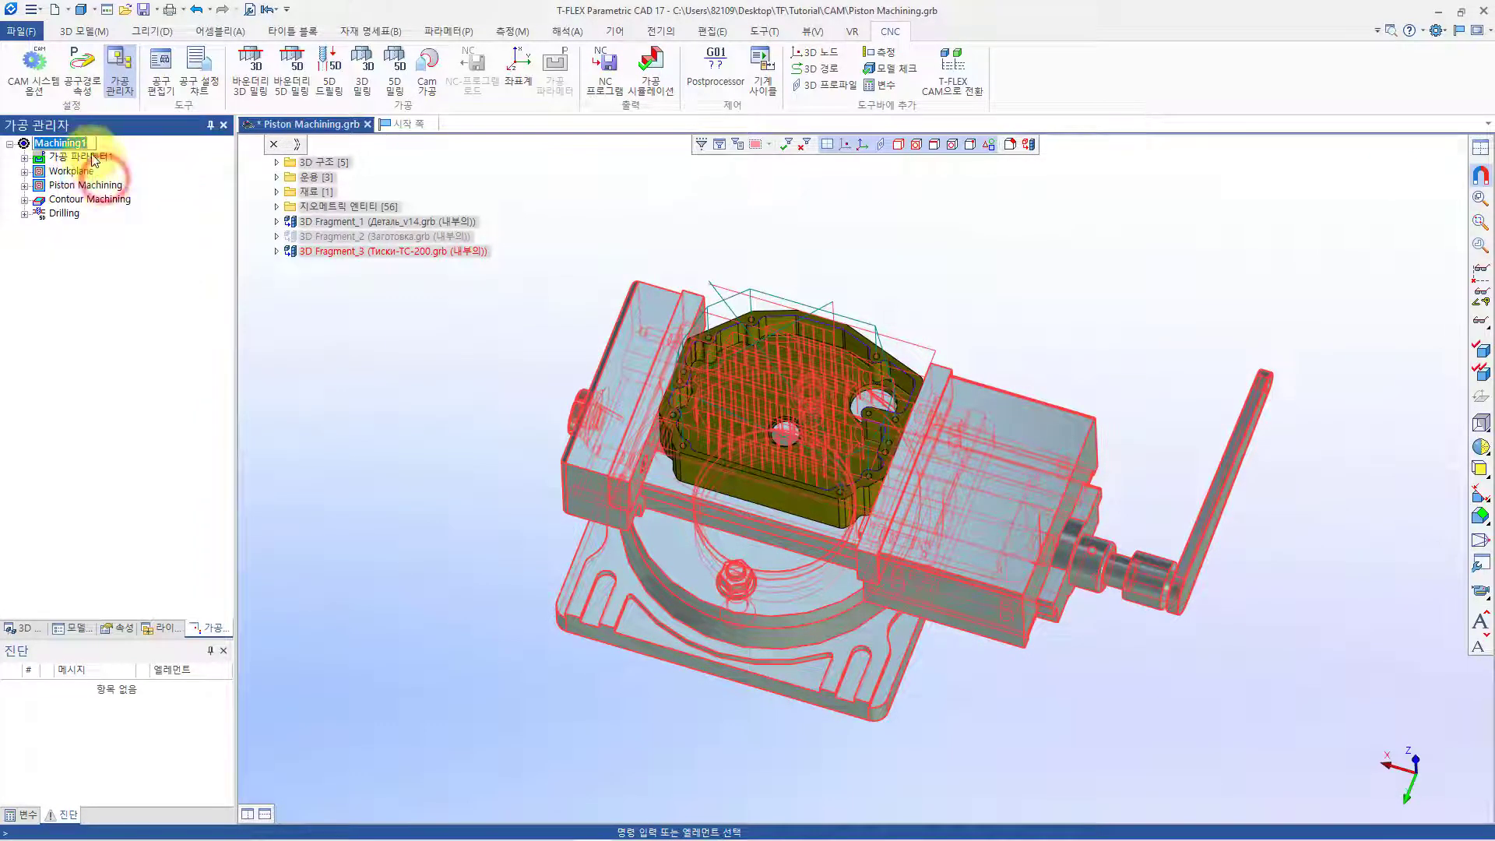
pyautogui.click(111, 268)
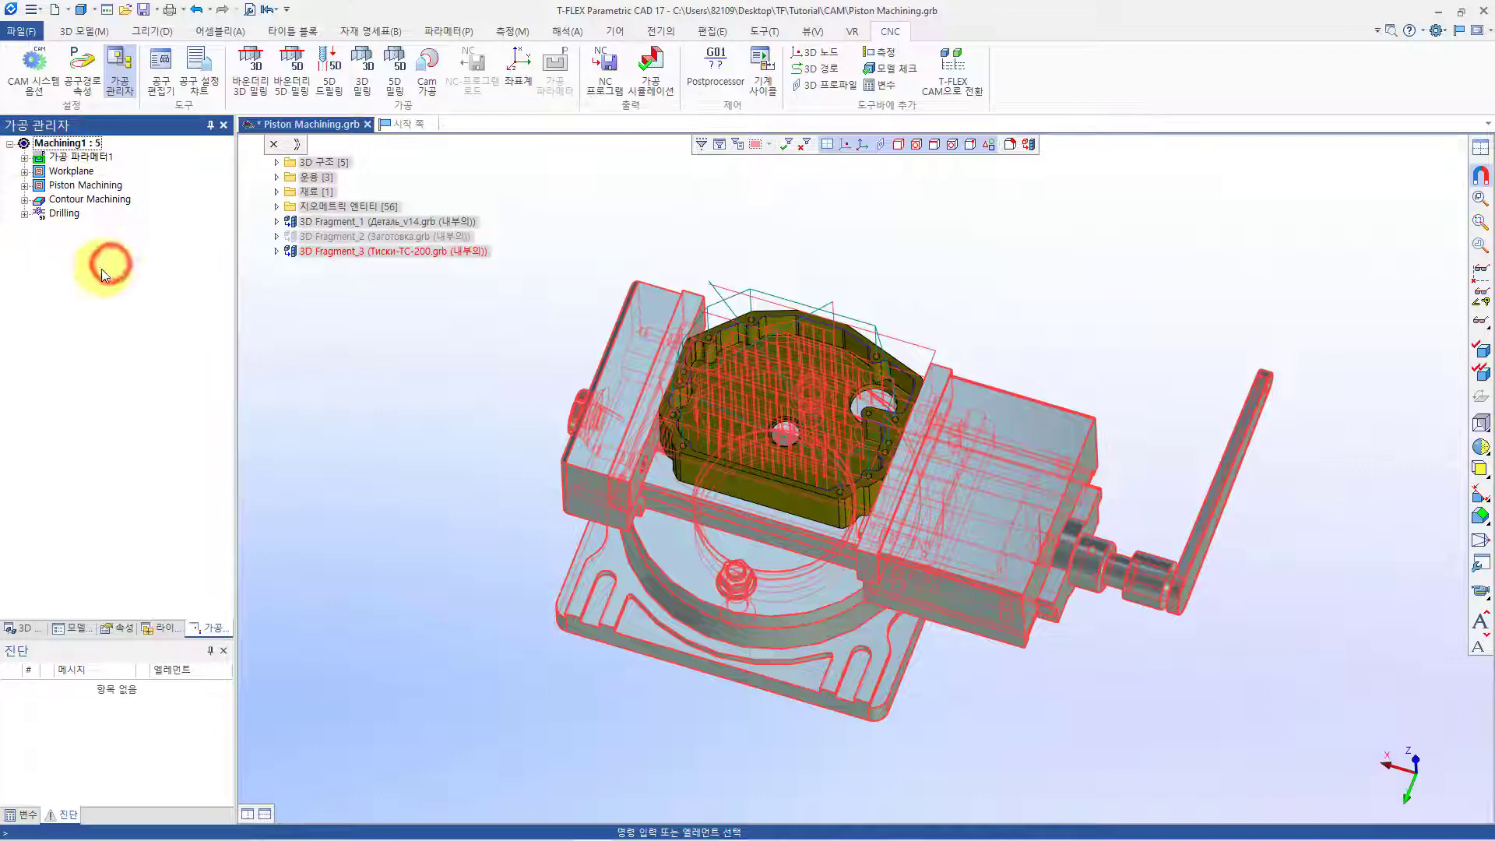
# Add an NC program entry for the Machining1 toolpath, with the output file nc.nc in the Tutorial\CAM folder
pyautogui.click(613, 81)
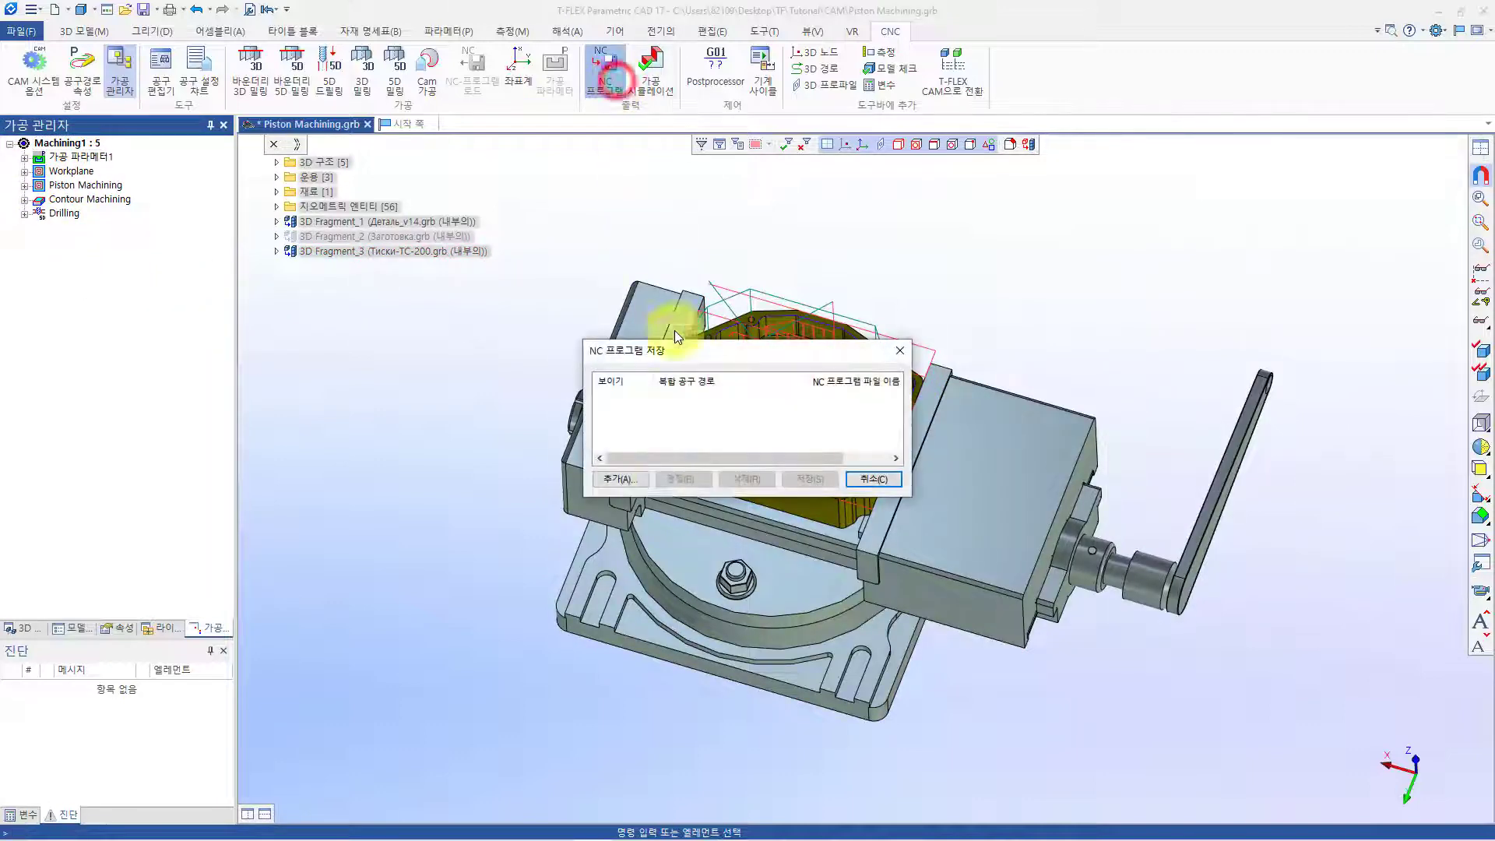
pyautogui.click(637, 480)
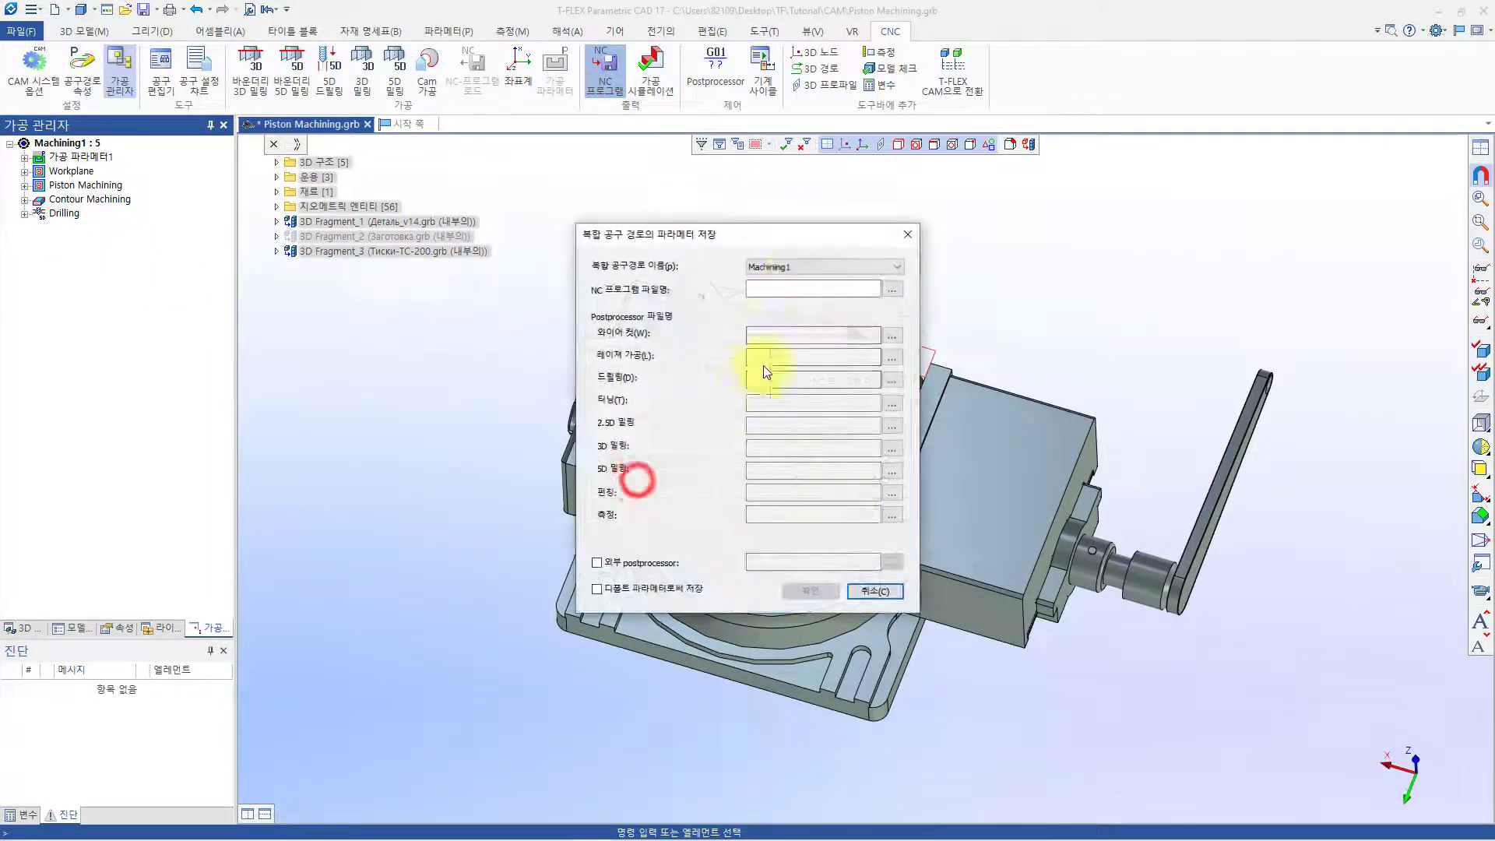
pyautogui.click(886, 292)
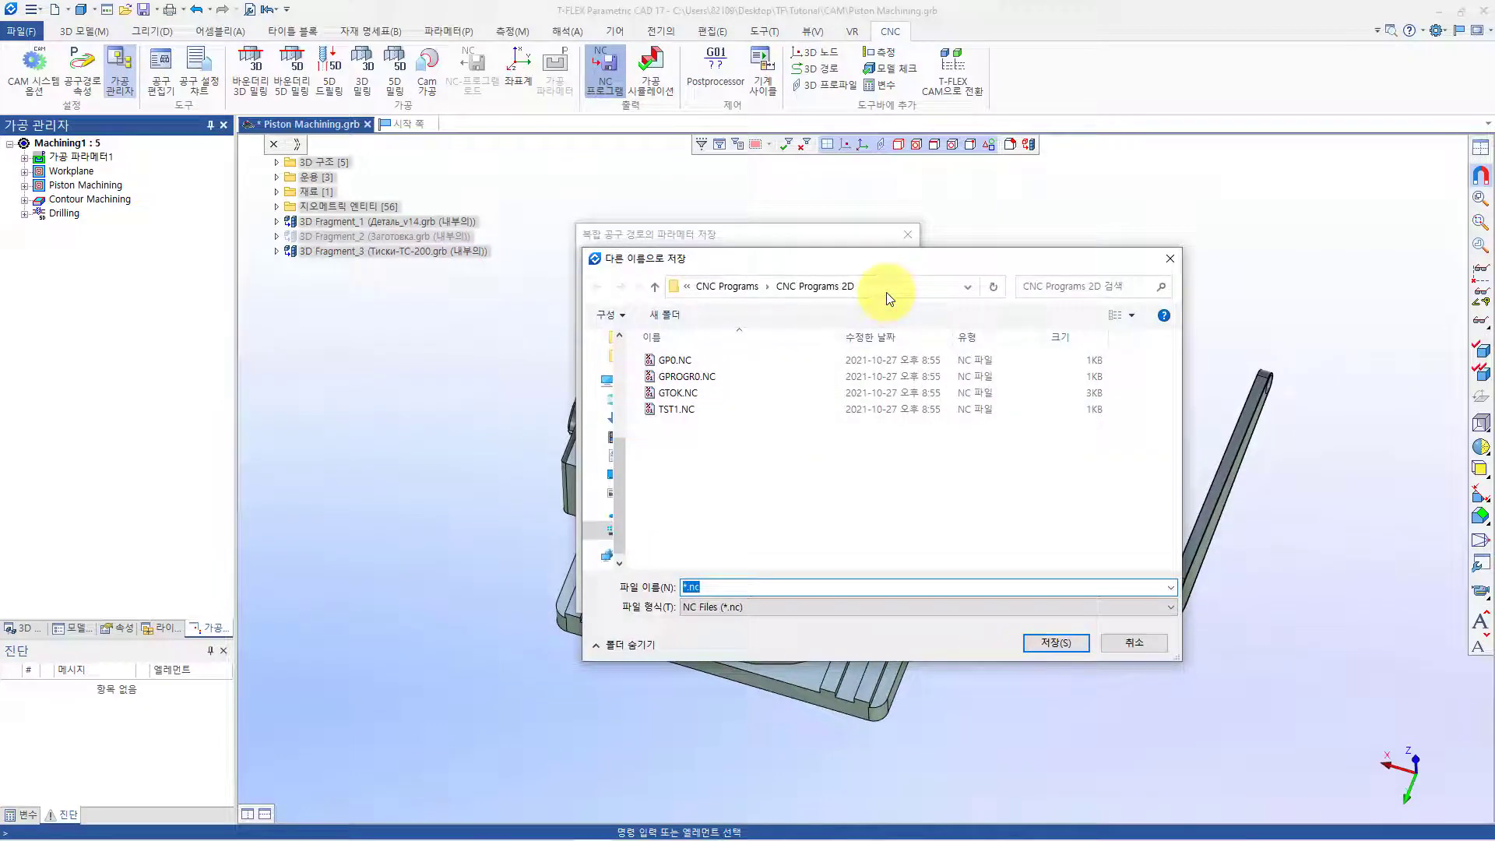
pyautogui.moveTo(624, 409); pyautogui.dragTo(624, 381)
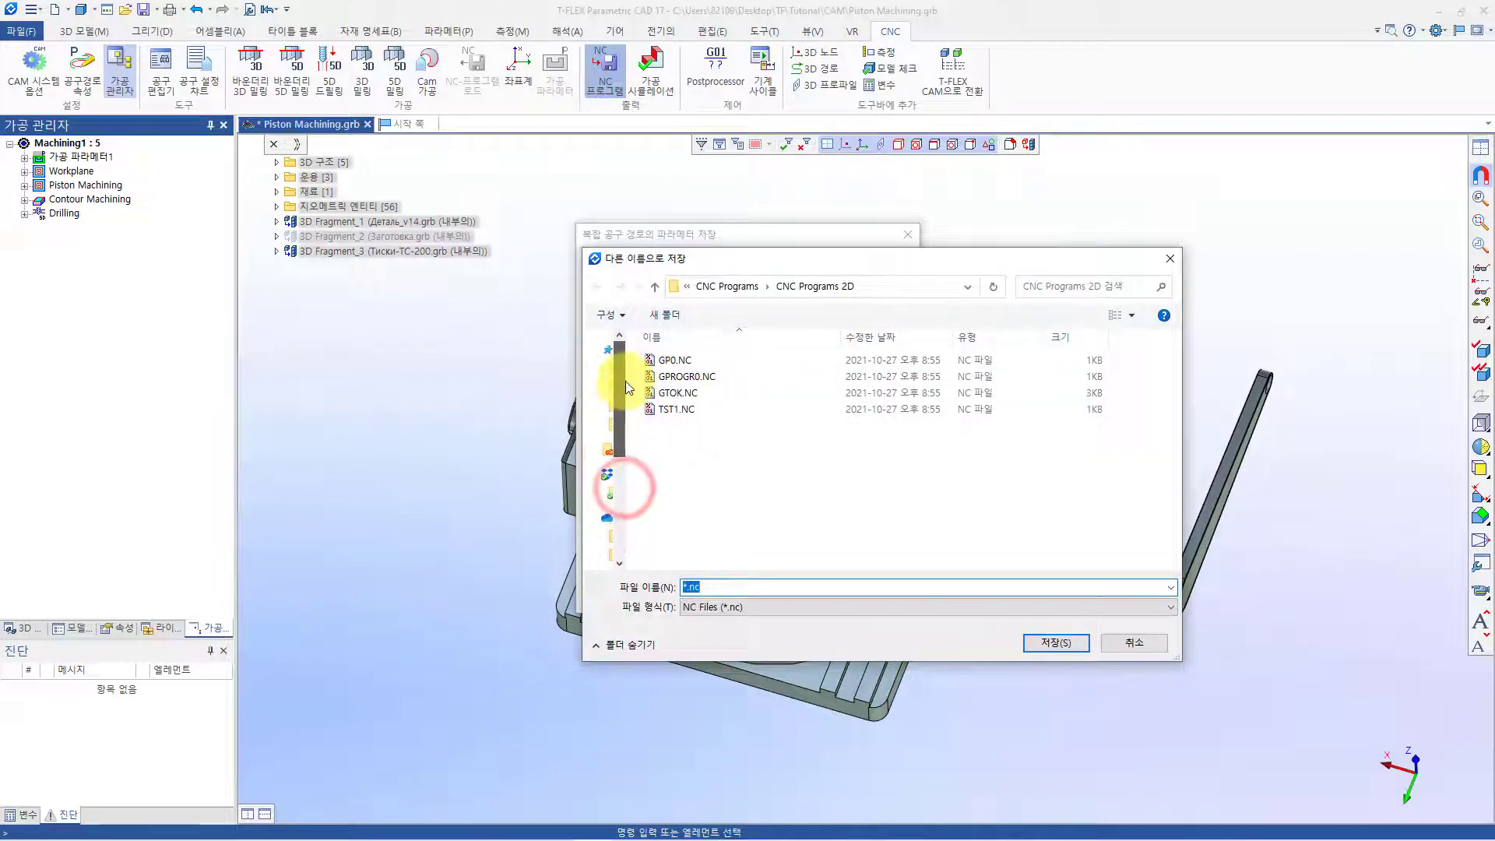
pyautogui.click(613, 372)
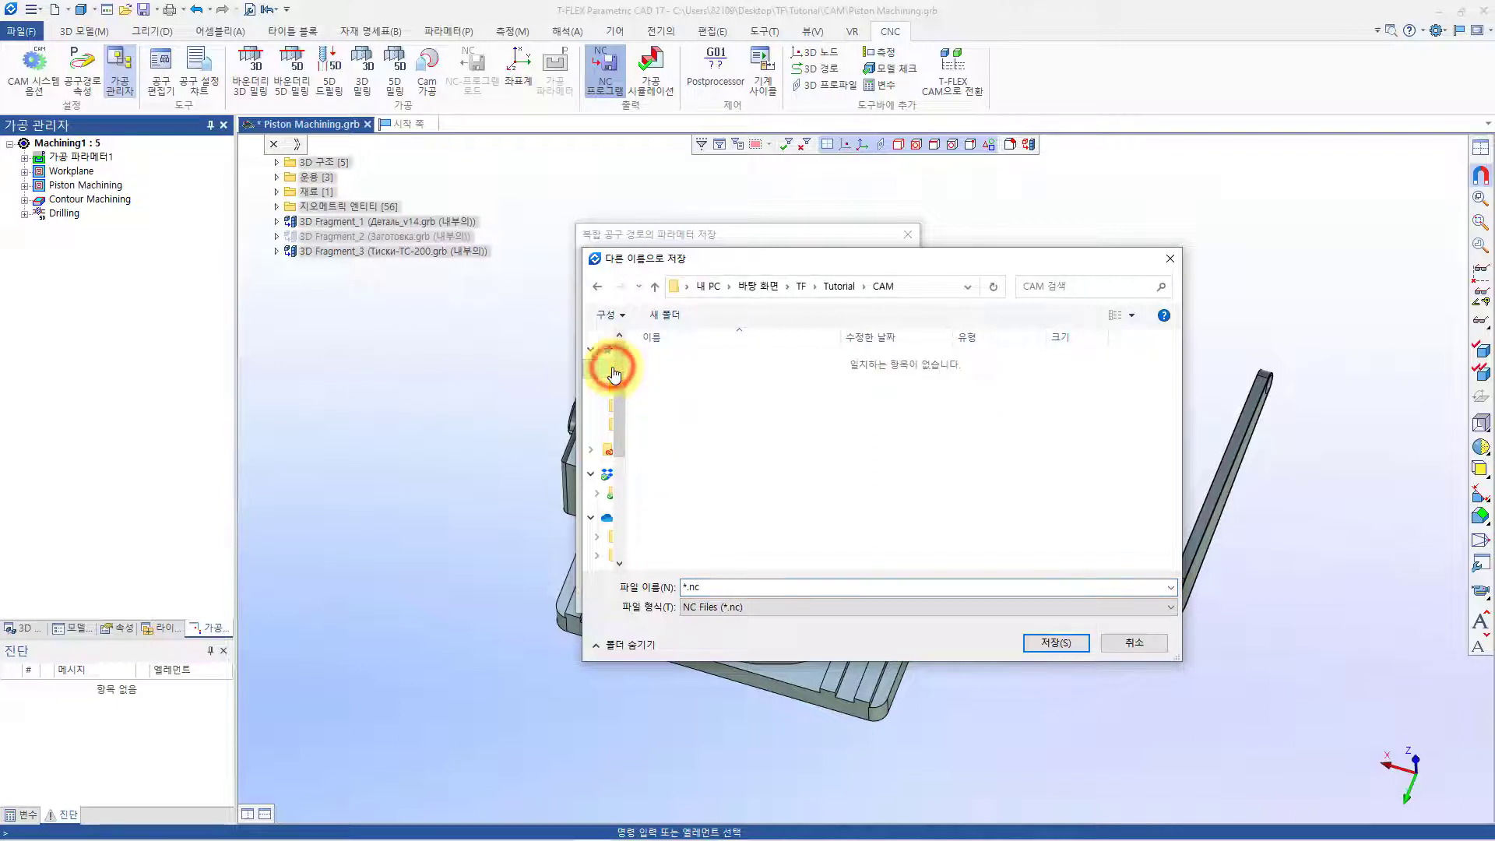
pyautogui.click(721, 590)
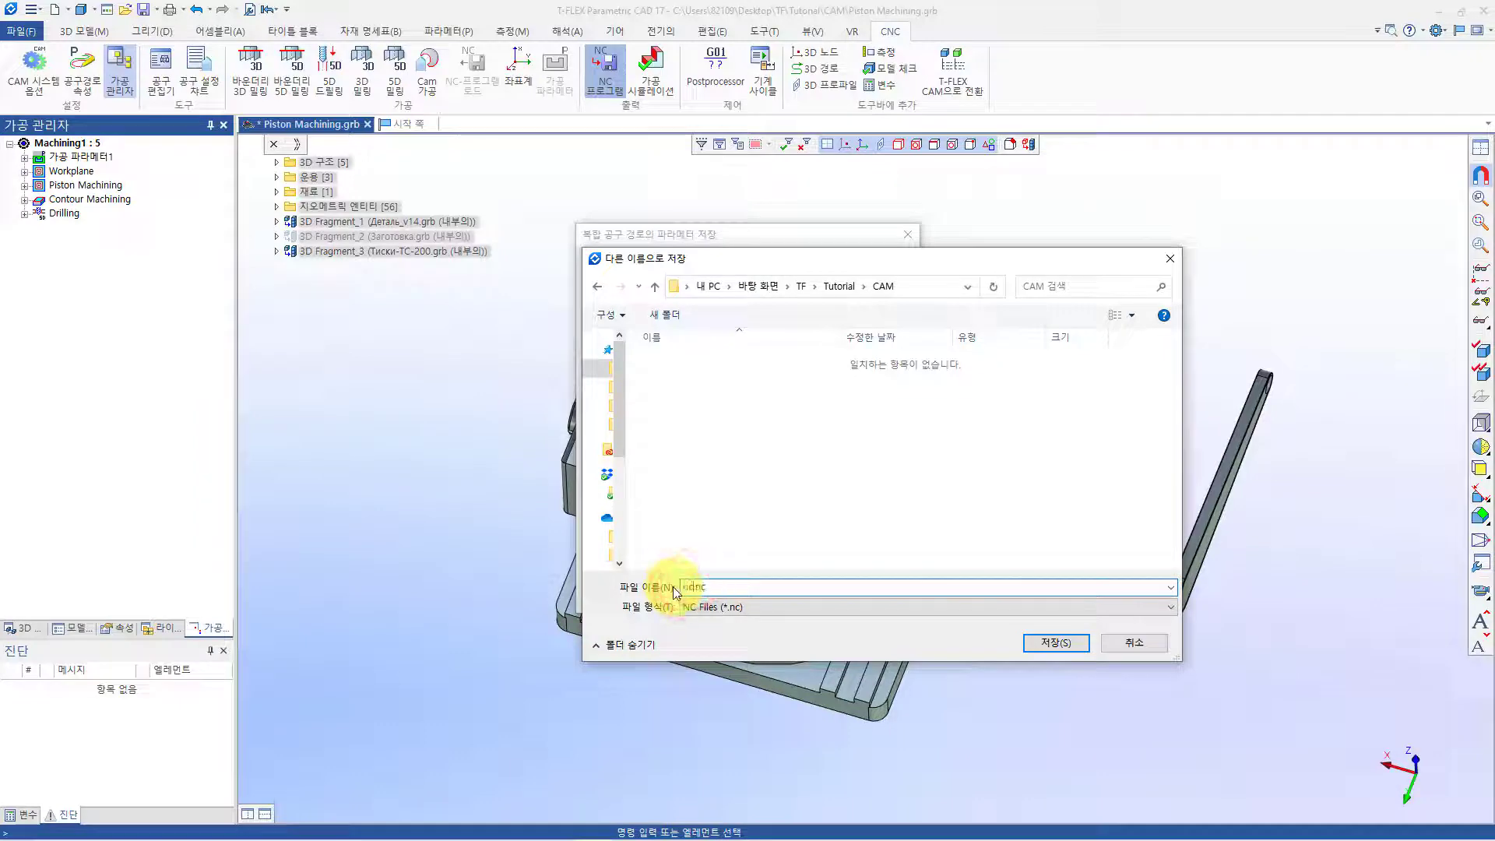
pyautogui.click(1040, 648)
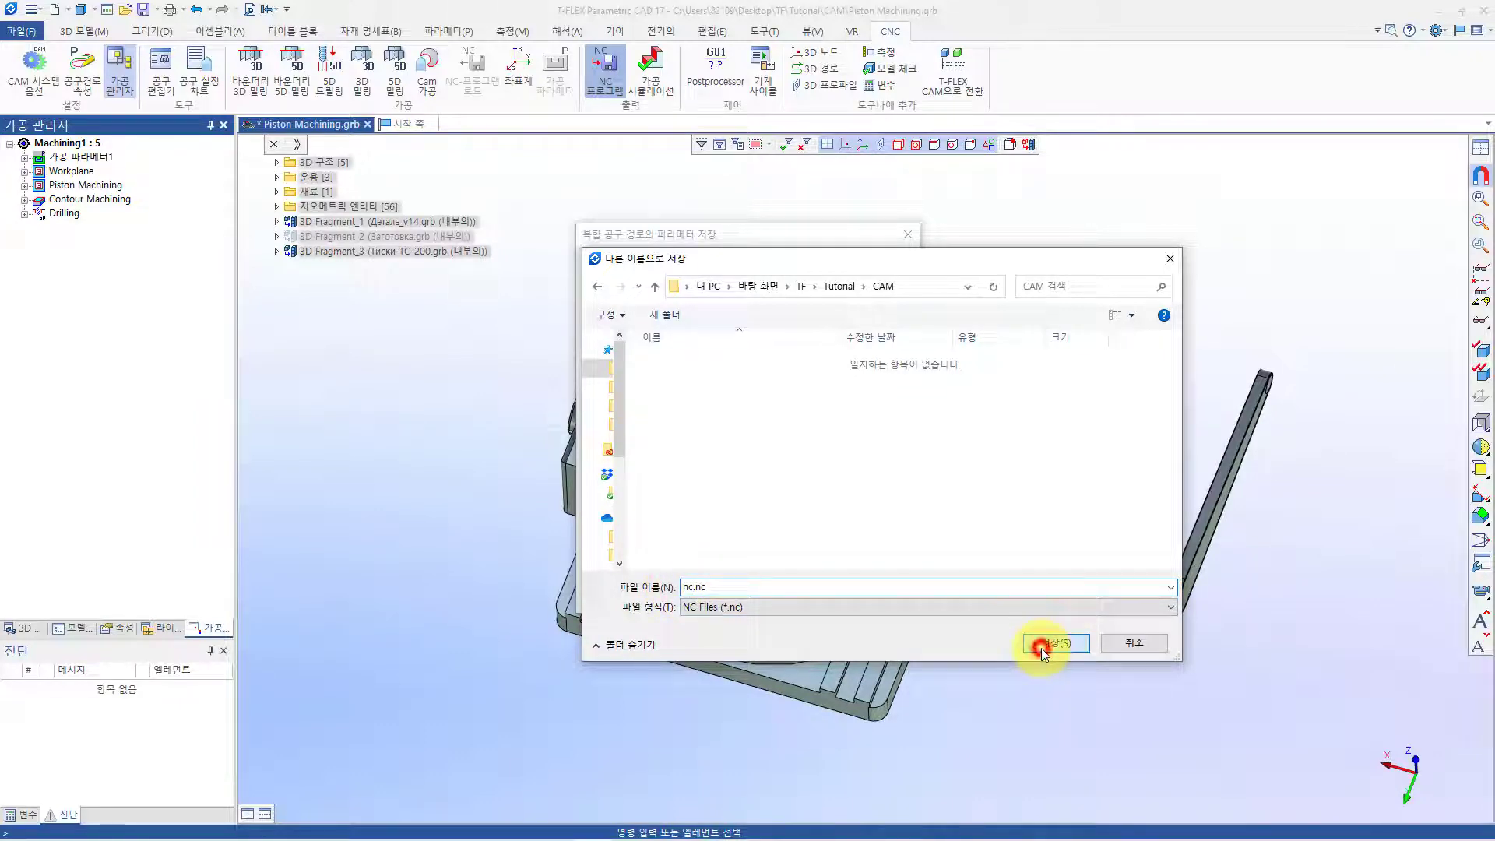
pyautogui.click(815, 592)
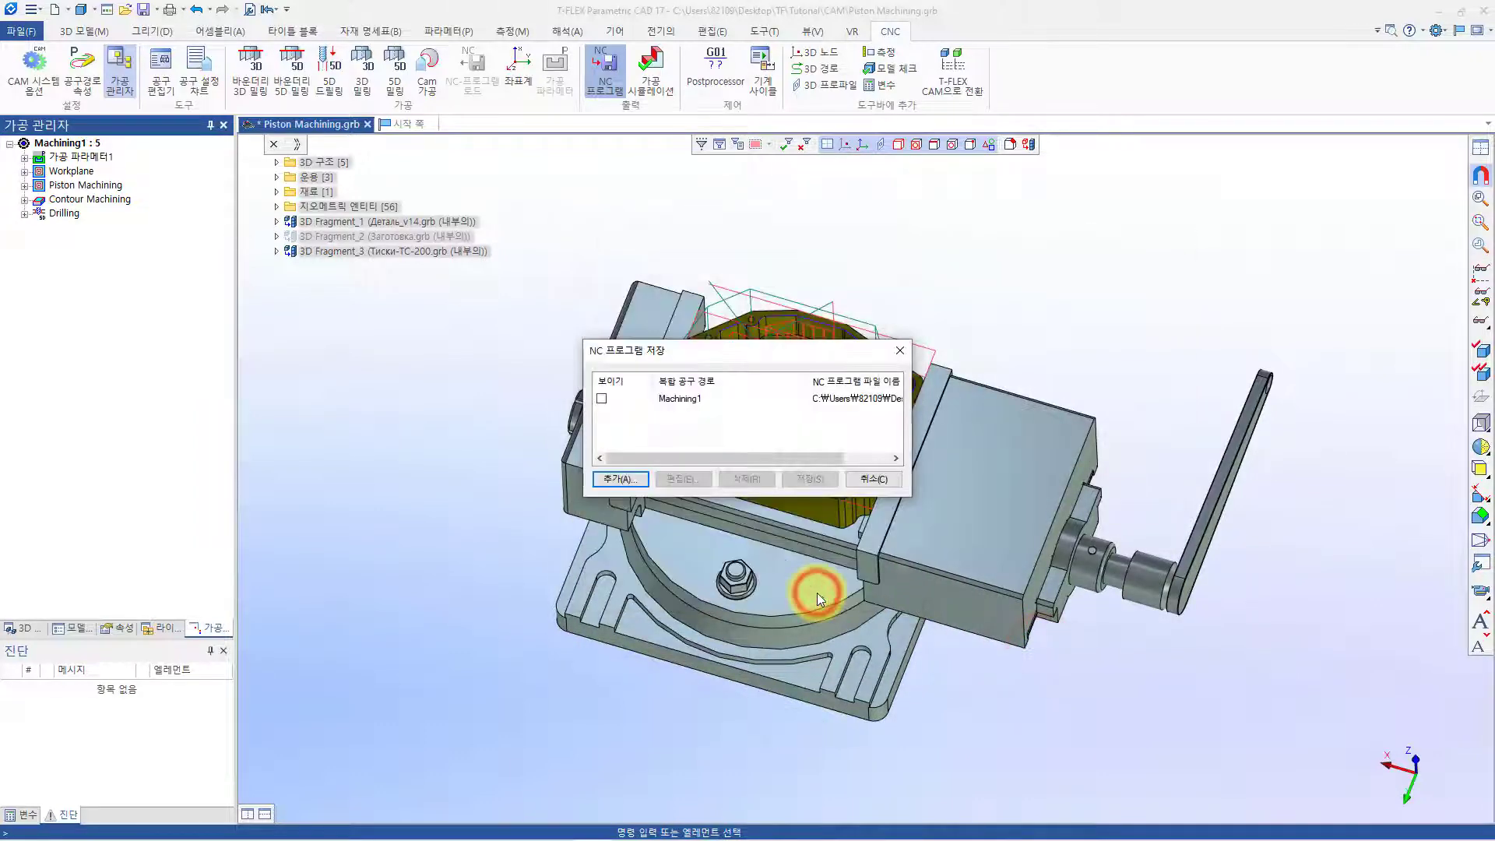
# Save the Machining1 NC program with its show option enabled, and review the generated code before closing it
pyautogui.click(676, 402)
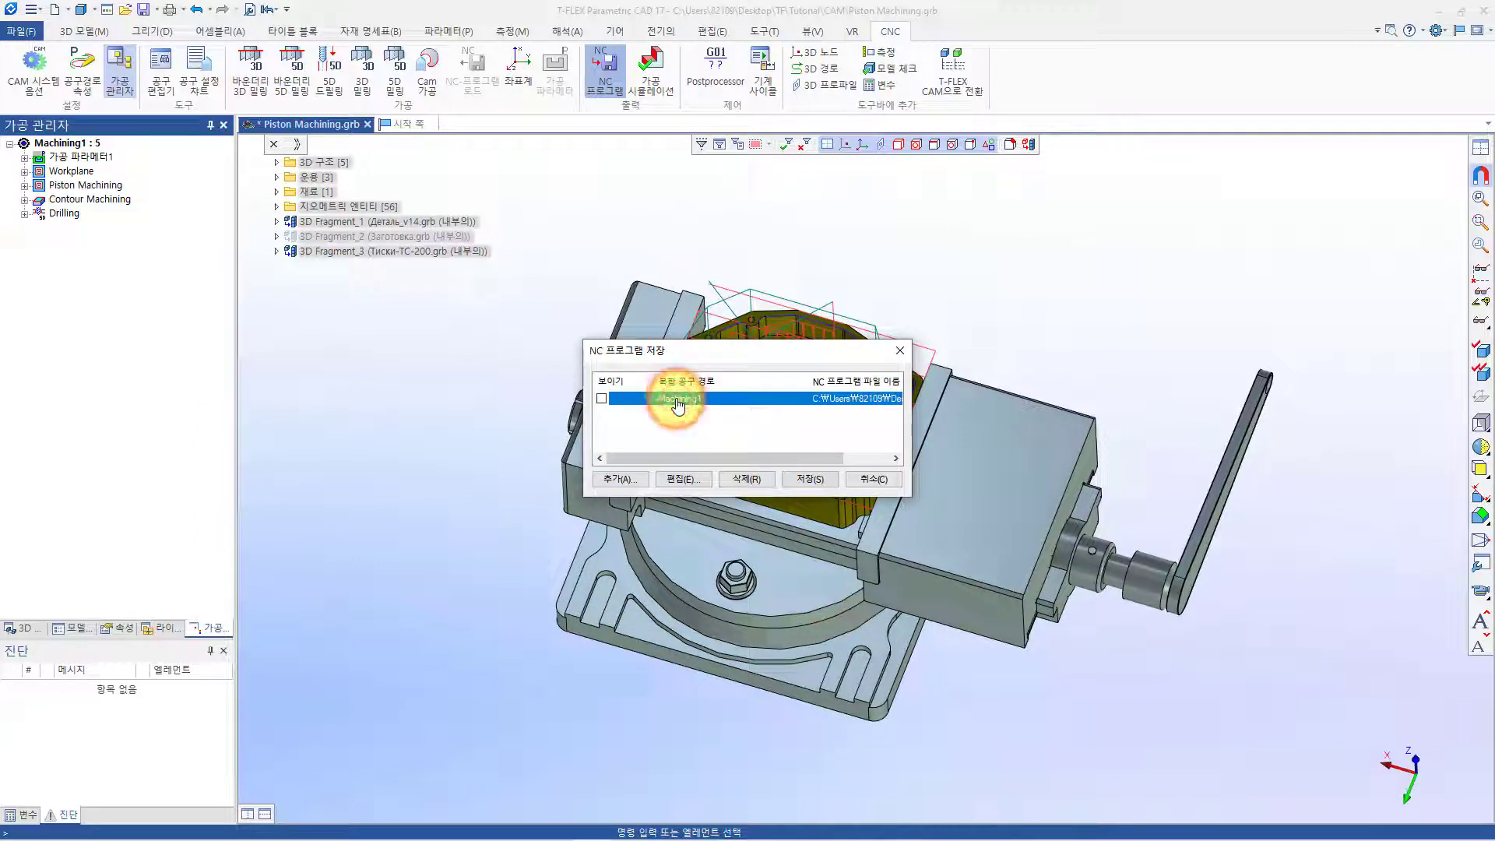
pyautogui.click(602, 399)
pyautogui.click(800, 480)
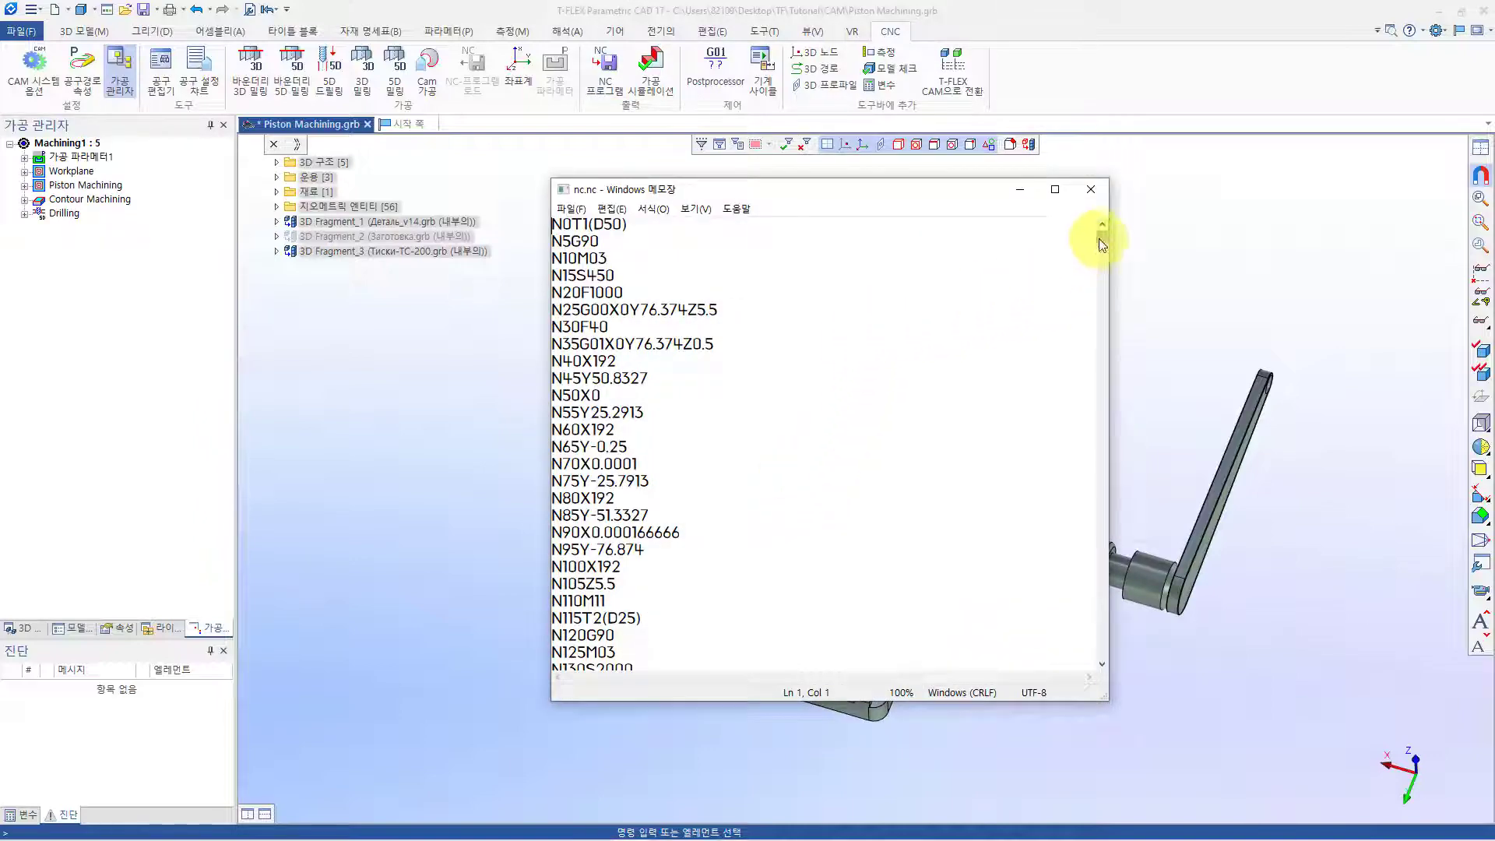
pyautogui.moveTo(1101, 237)
pyautogui.mouseDown()
pyautogui.moveTo(1102, 657)
pyautogui.moveTo(1081, 232)
pyautogui.mouseUp()
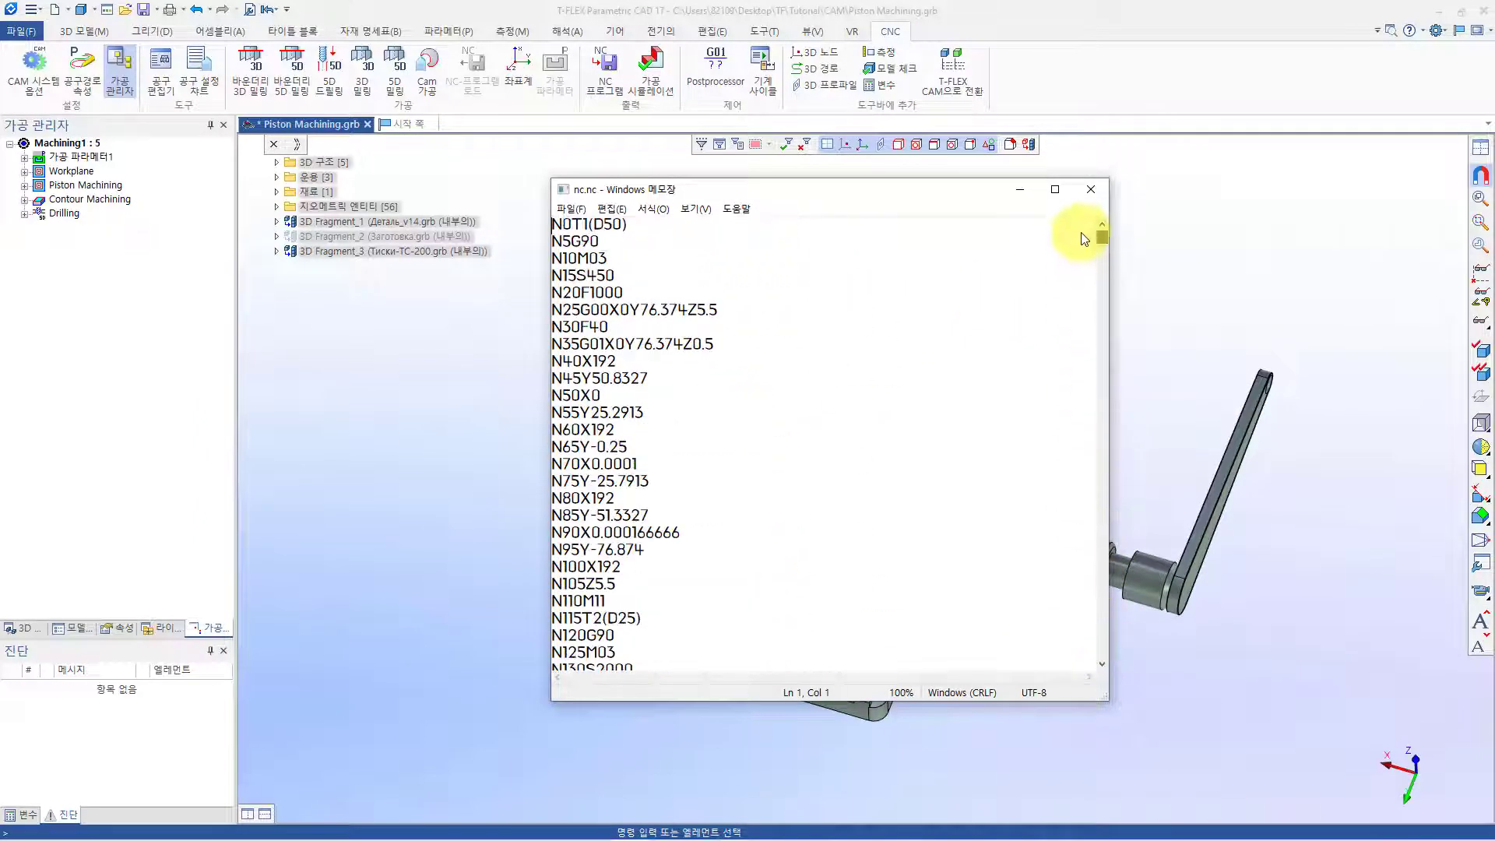
pyautogui.click(1088, 187)
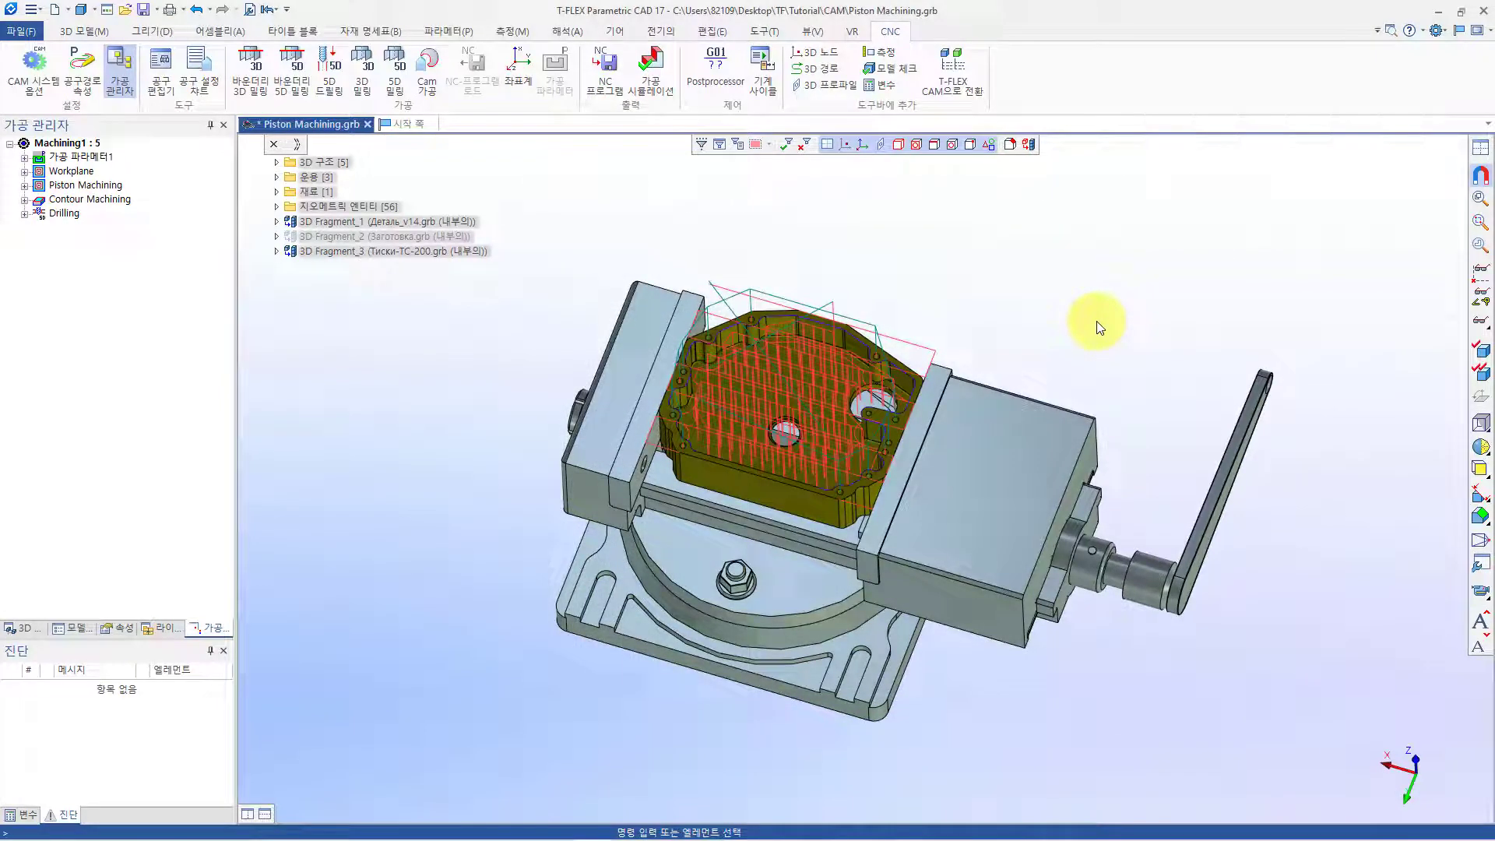